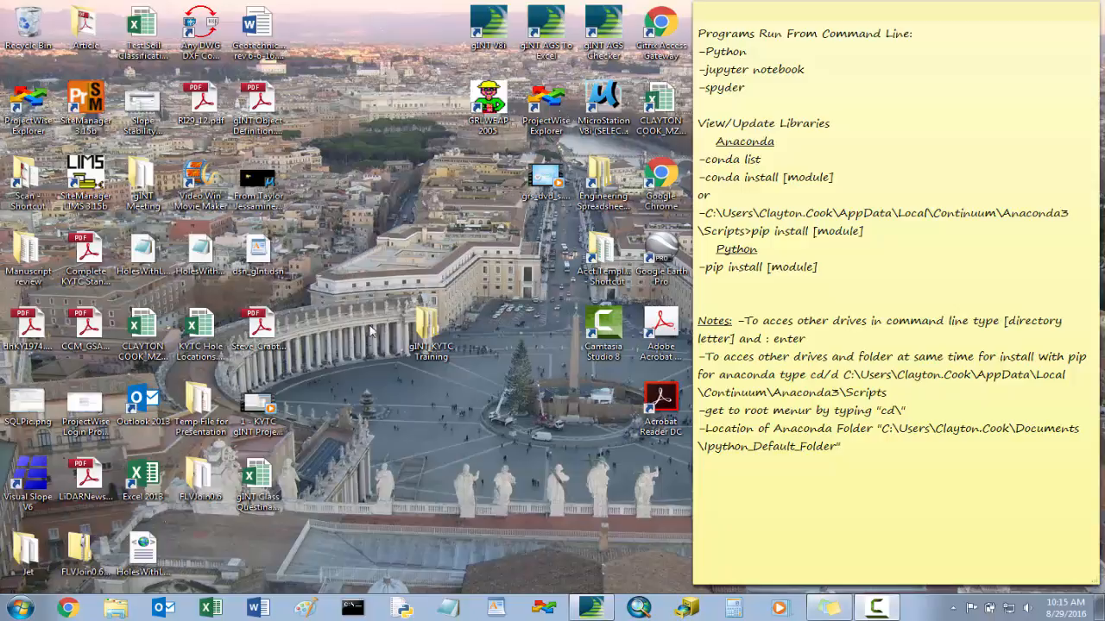
- Open the gINT KYTC Training folder's 2_Drilling Input subfolder and view the S-XXX-2016 Boring Locations.bmp plan, closing the image when done
double_click(431, 350)
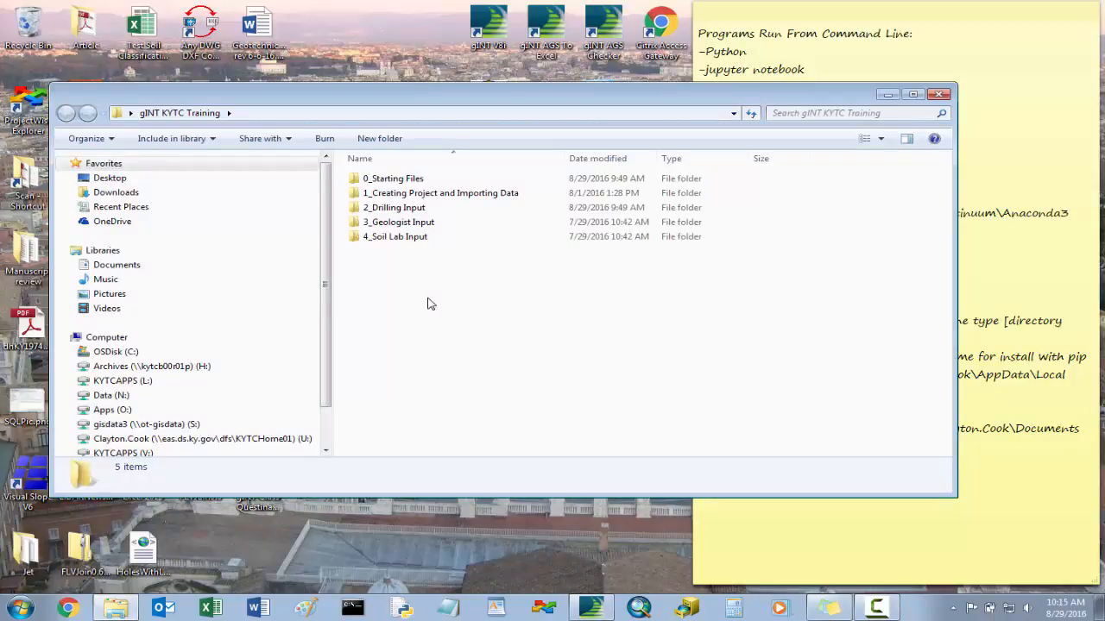
double_click(419, 210)
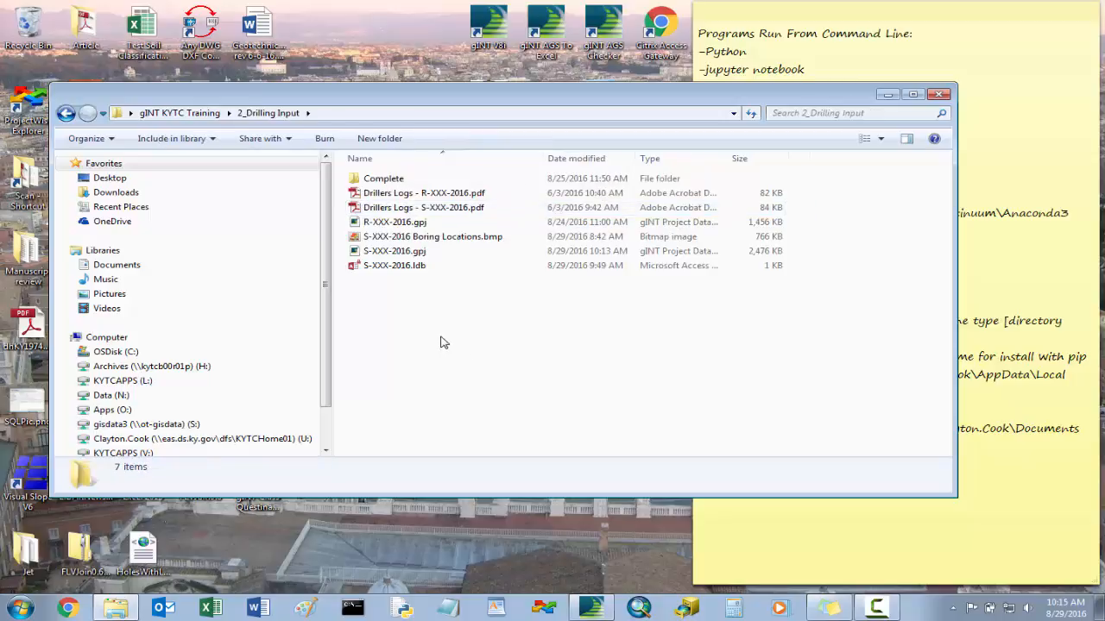
double_click(431, 242)
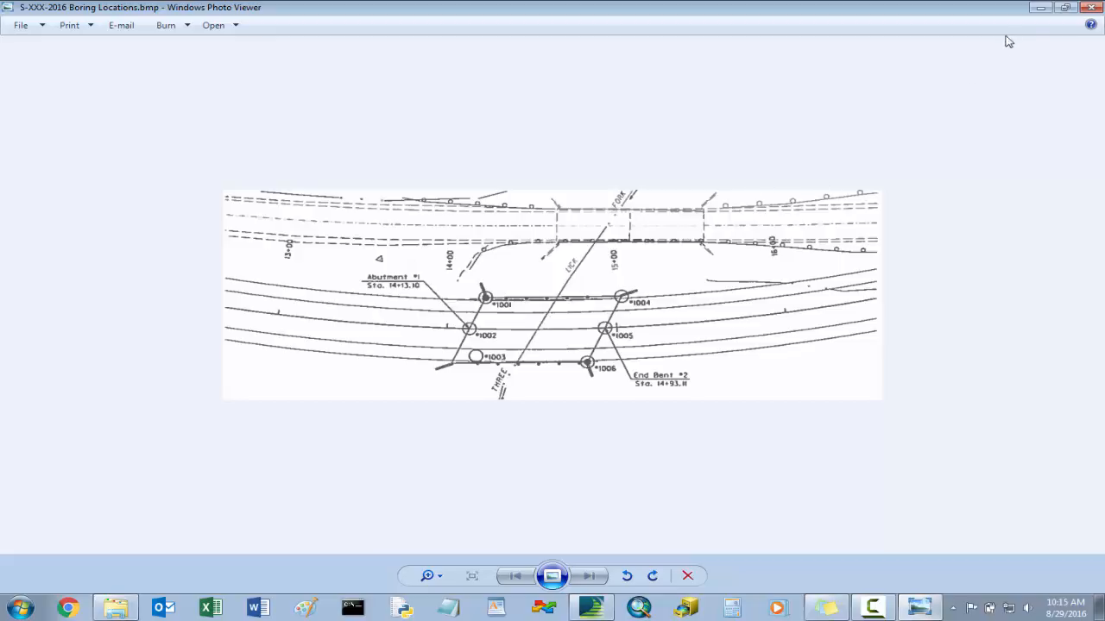
left_click(1090, 8)
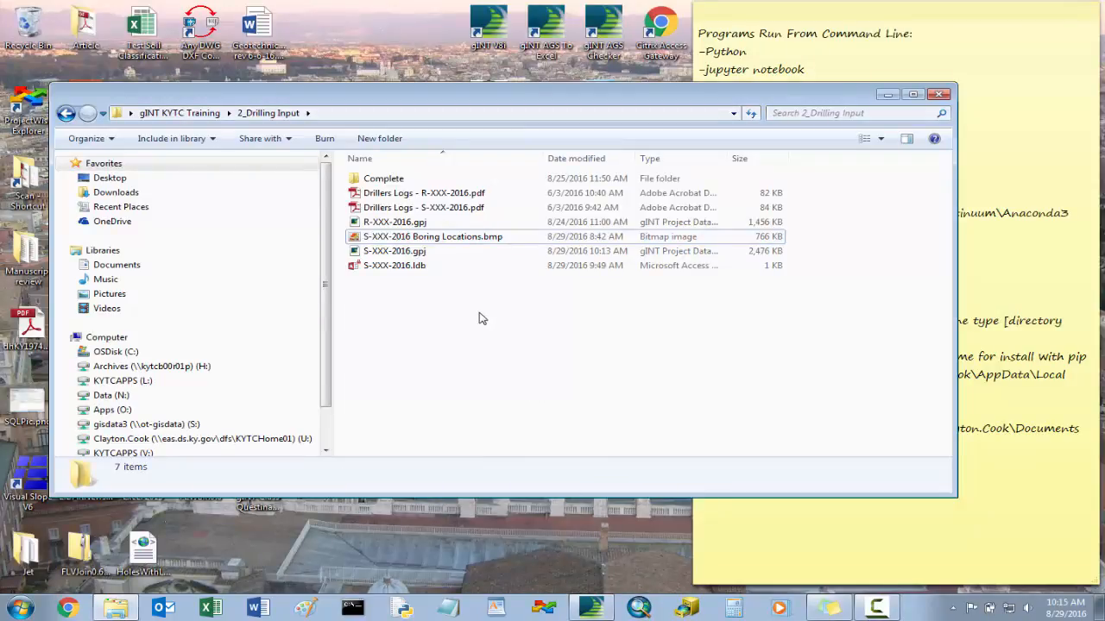
- Open Drillers Logs - S-XXX-2016.pdf from the folder, view its whole first page, and minimize the document
double_click(443, 208)
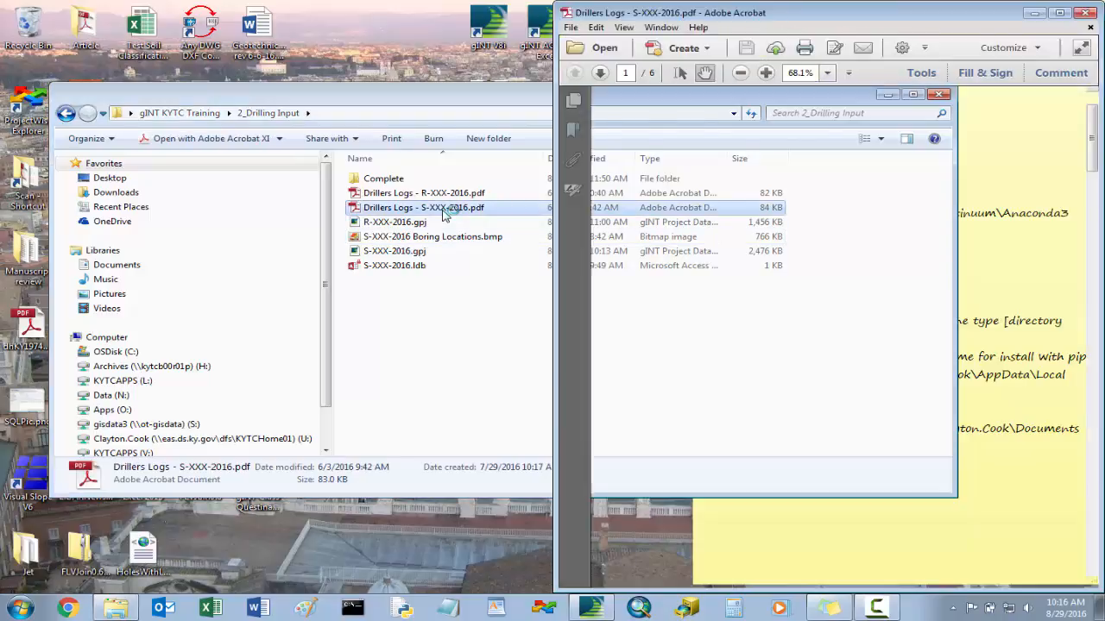
left_click(1059, 12)
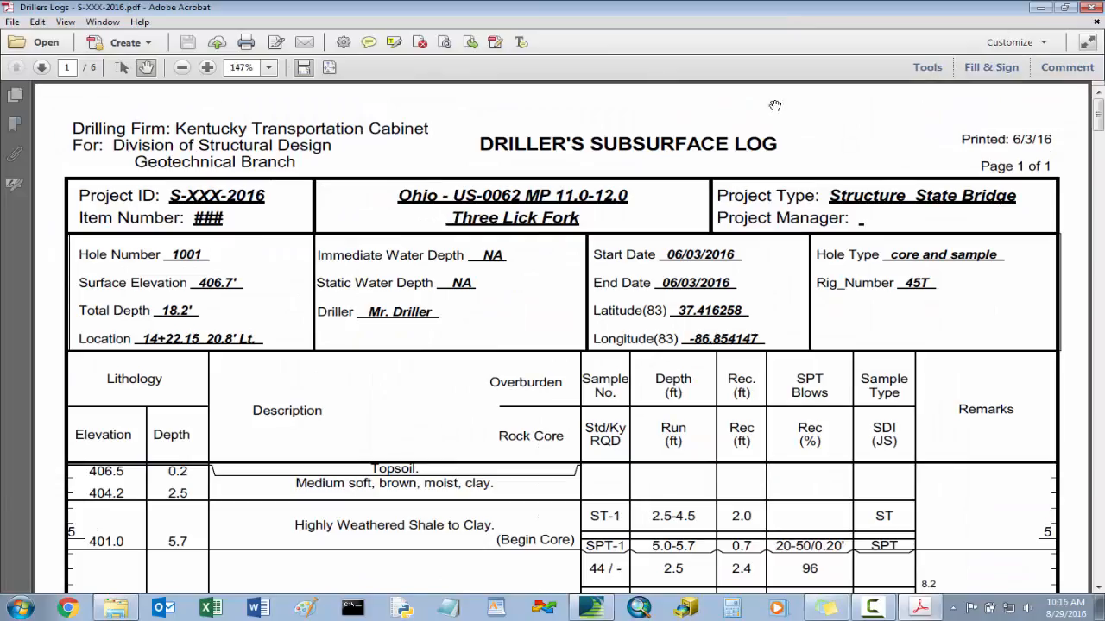
left_click(332, 73)
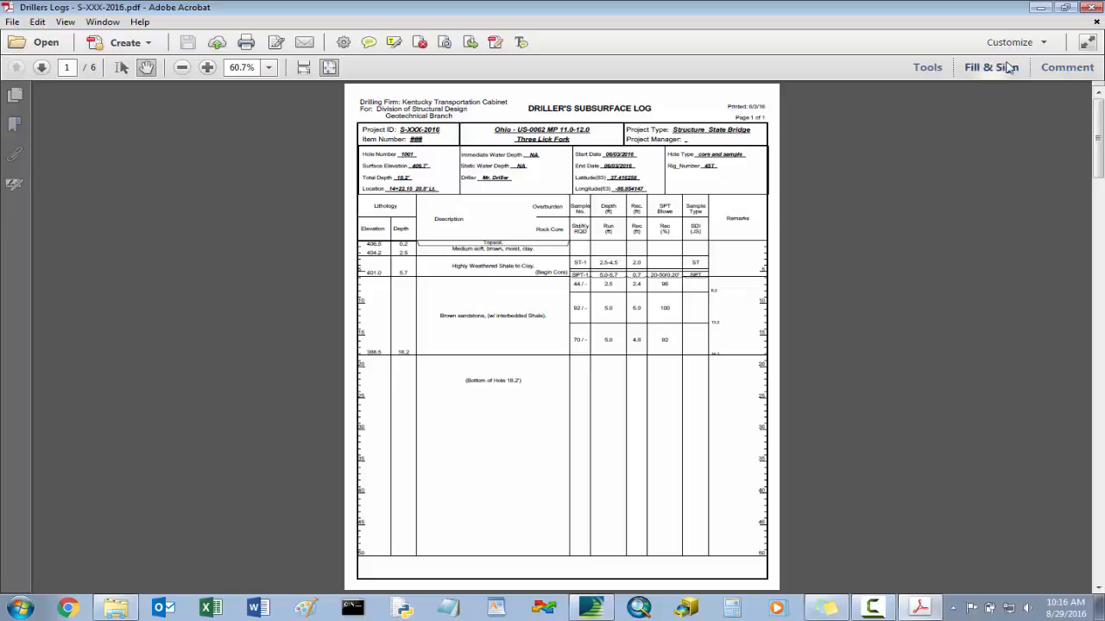
left_click(1041, 9)
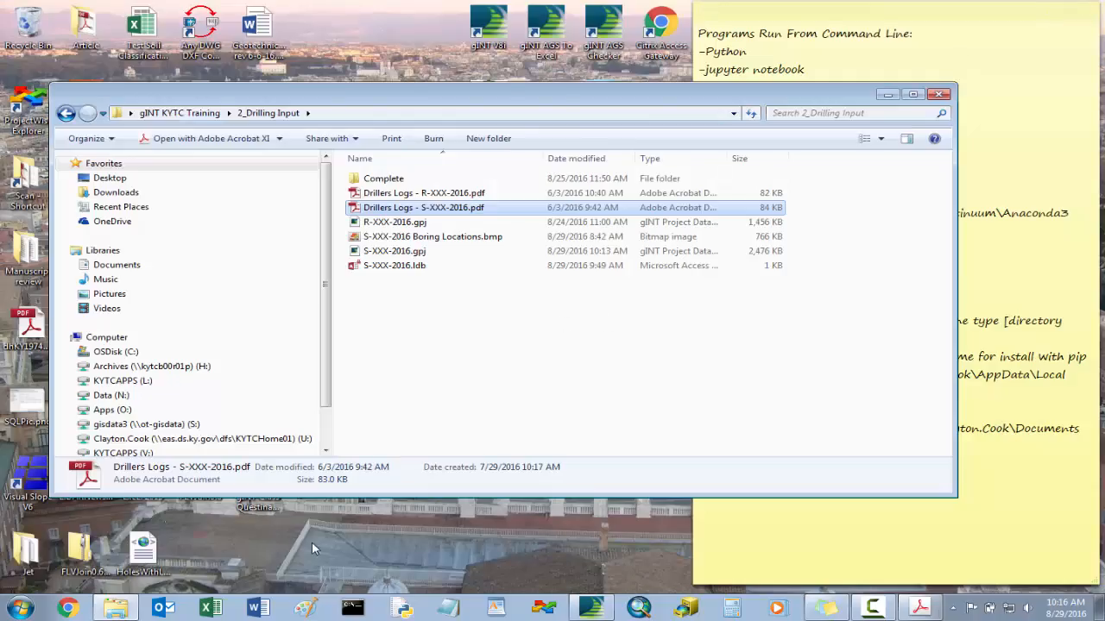
- Switch to gINT and arrange it side by side with the driller's log PDF, with the log zoomed to 68.1%
left_click(591, 608)
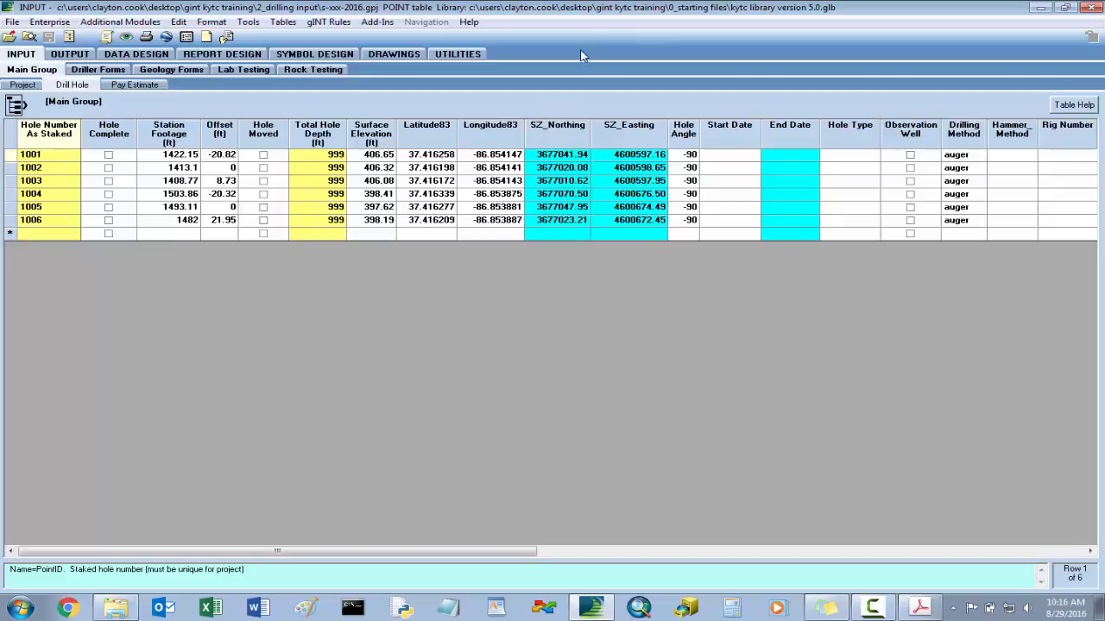
left_click_drag(587, 8, 1103, 113)
left_click_drag(819, 10, 293, 6)
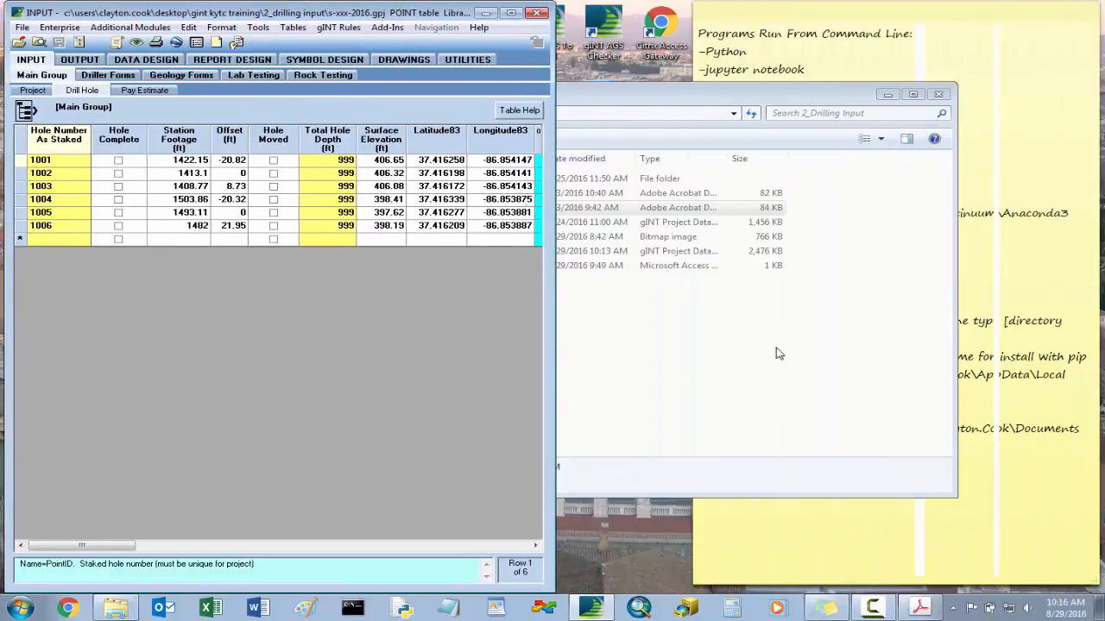
left_click(919, 608)
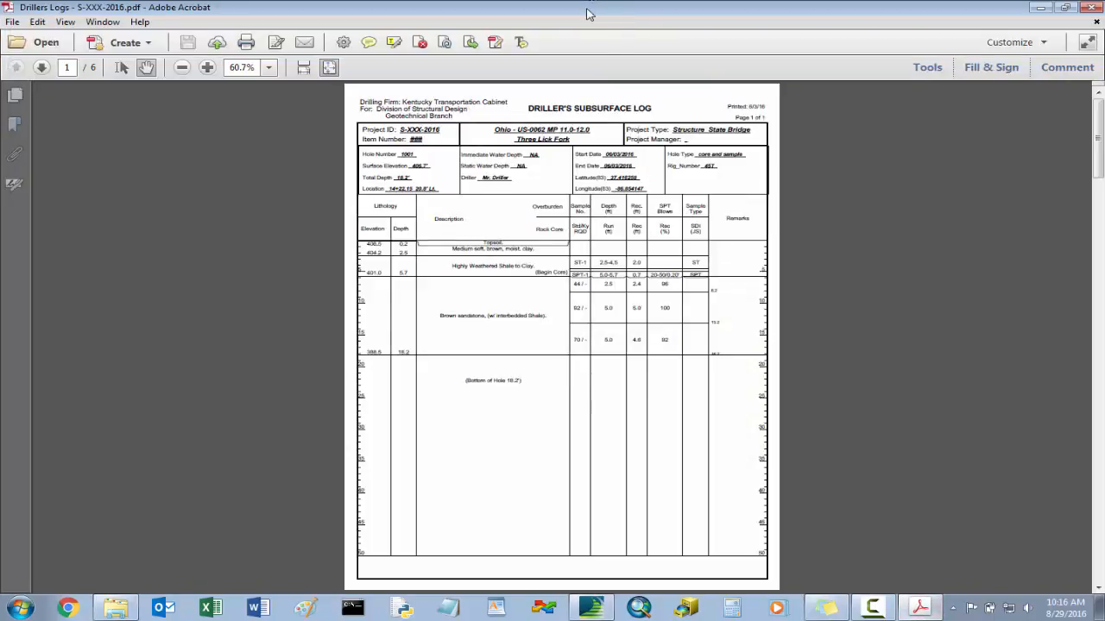
left_click_drag(608, 16, 1104, 129)
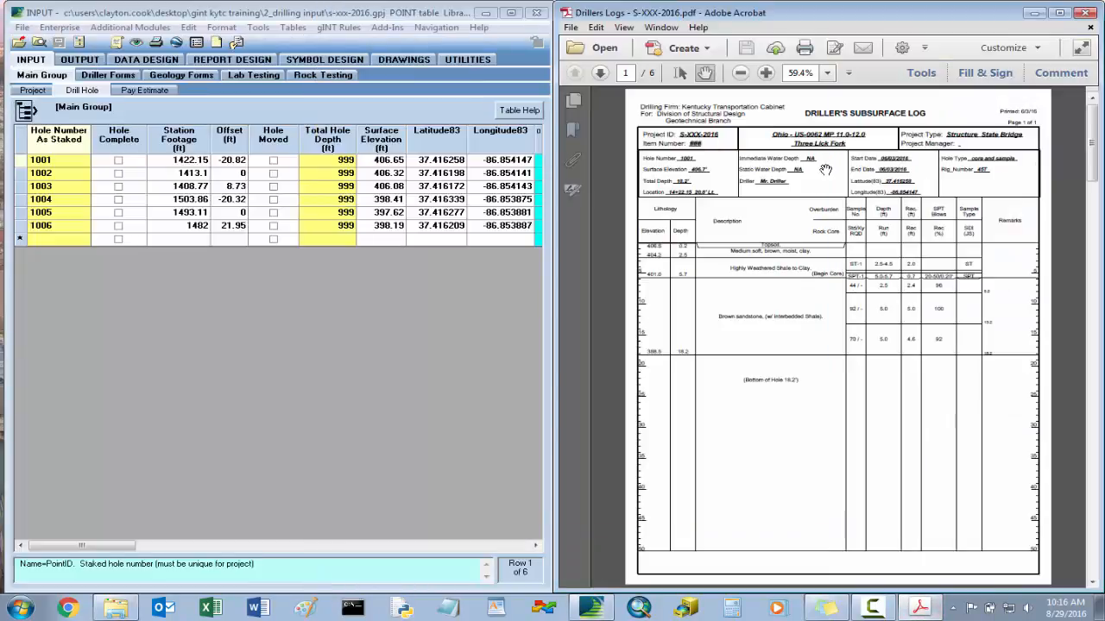
left_click(768, 73)
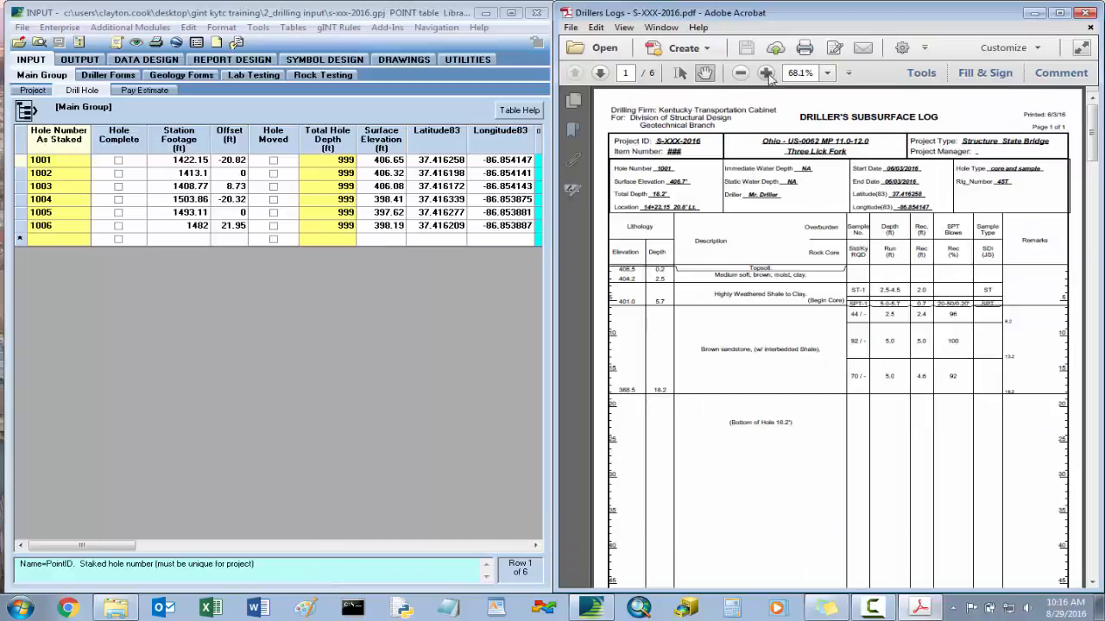
- Set the total hole depth of hole 1001 to 18.2 ft in the Drill Hole table
left_click(74, 164)
left_click(69, 164)
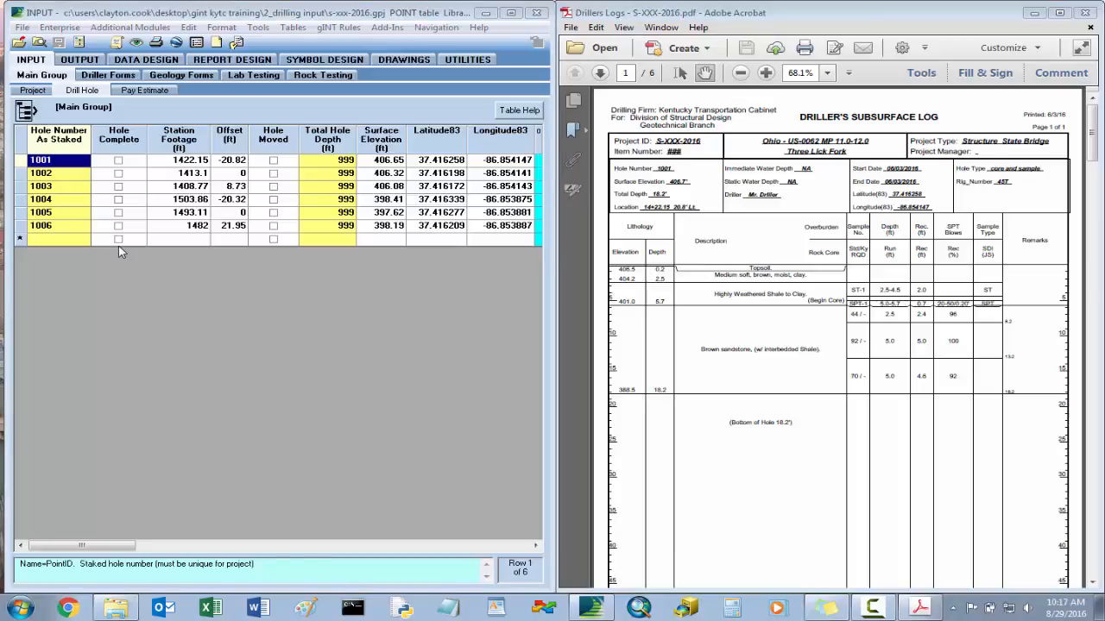
key("Tab")
key("Tab")
key("Tab")
key("Tab")
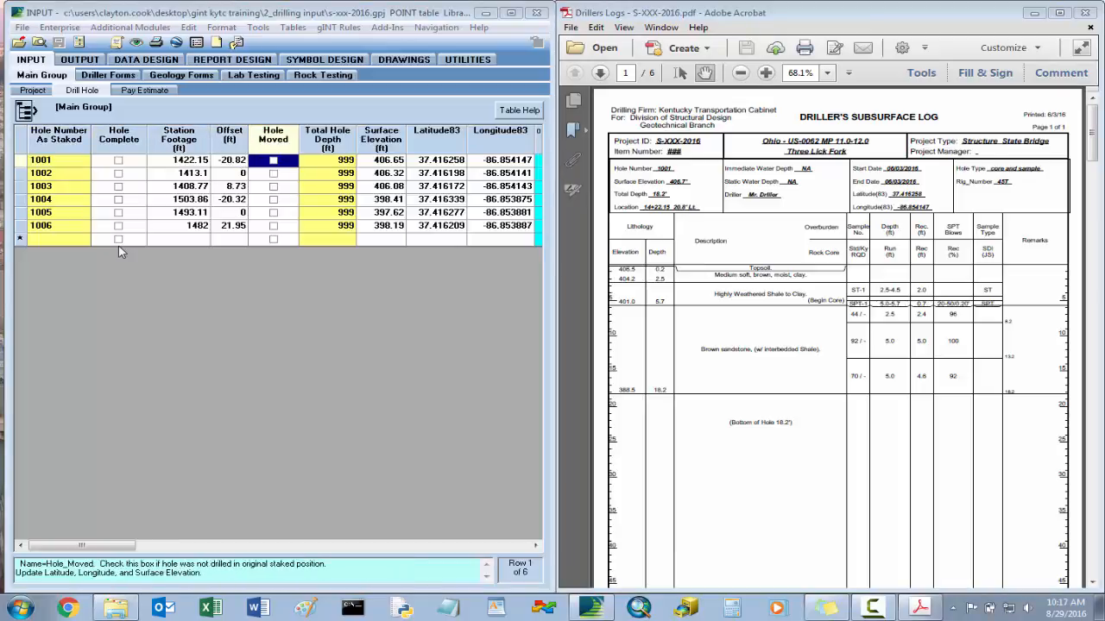
key("Tab")
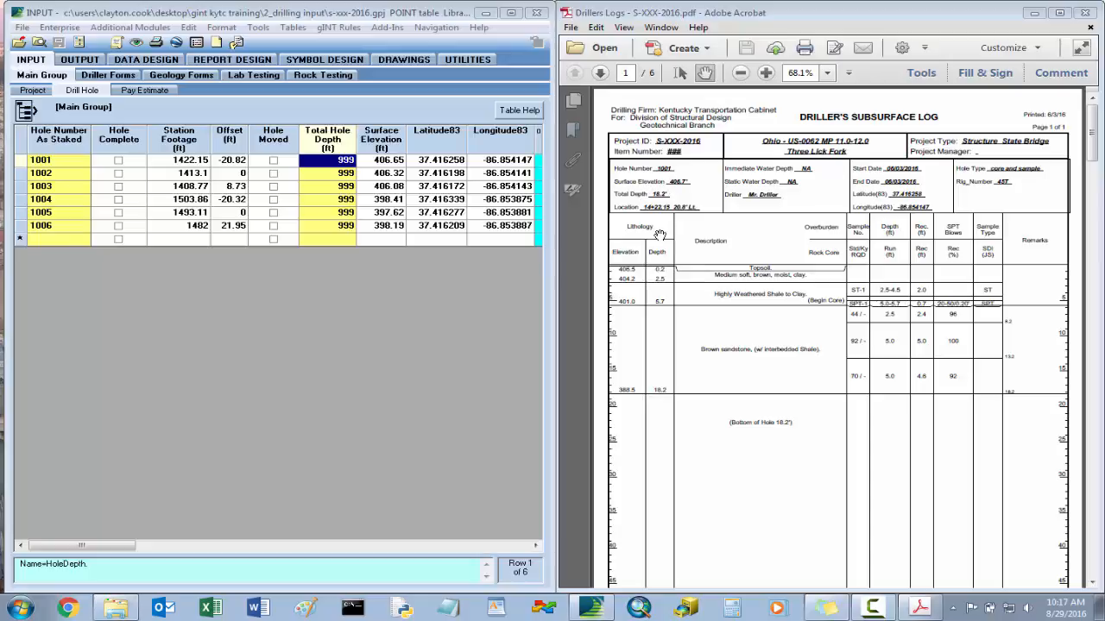
type("18.2")
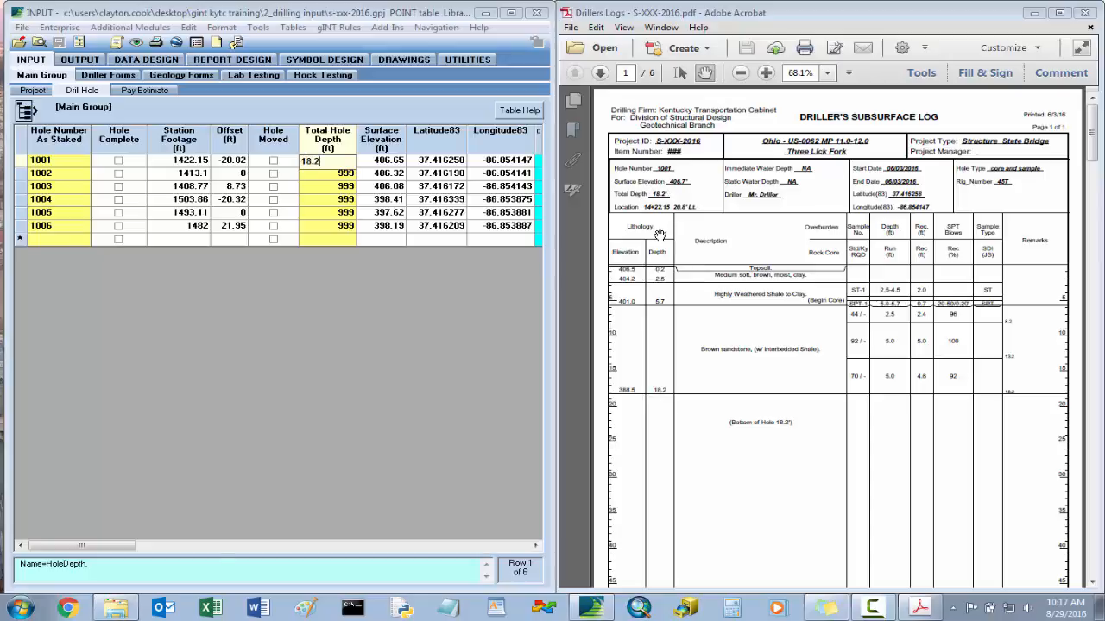
- Enter 6/3/2016 as the start date of hole 1001
key("Tab")
key("Tab")
key("Tab")
key("Tab")
key("Tab")
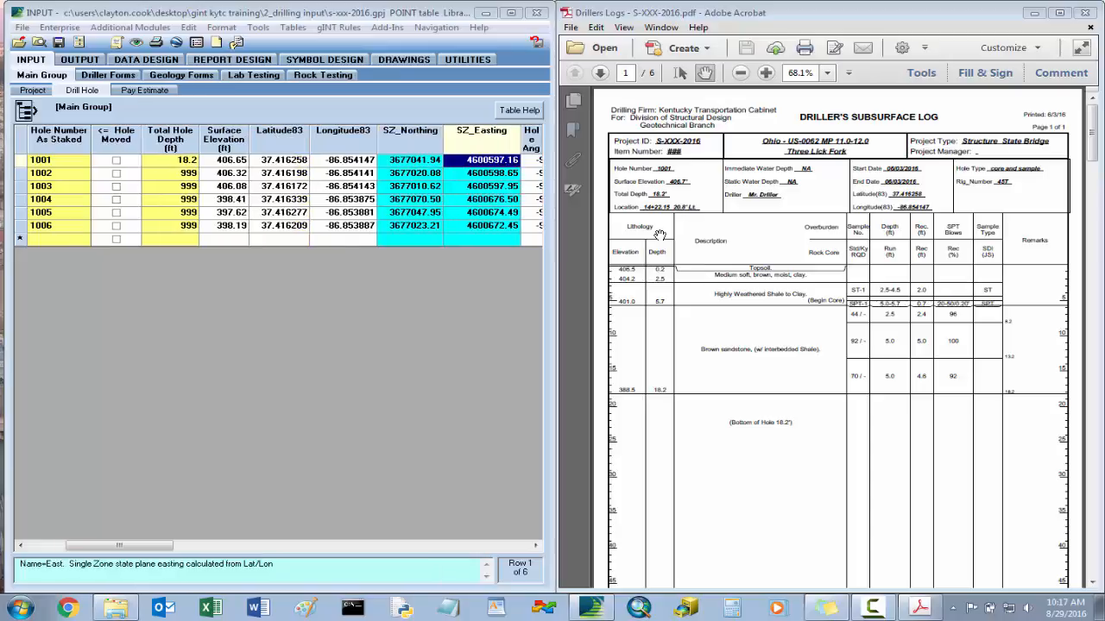
key("Tab")
key("Tab")
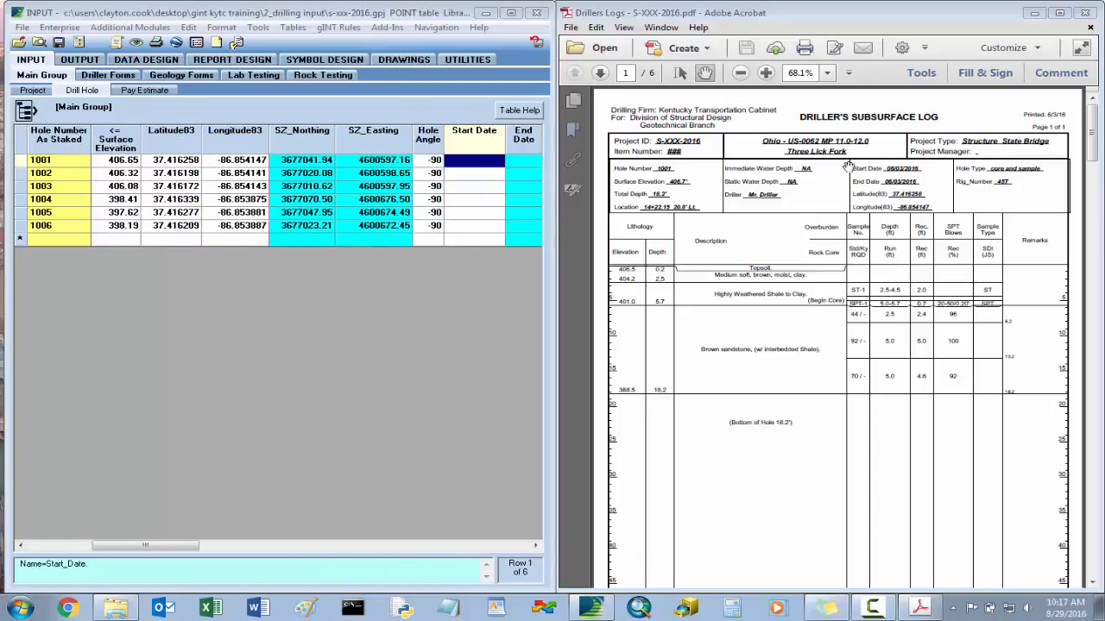
type("6")
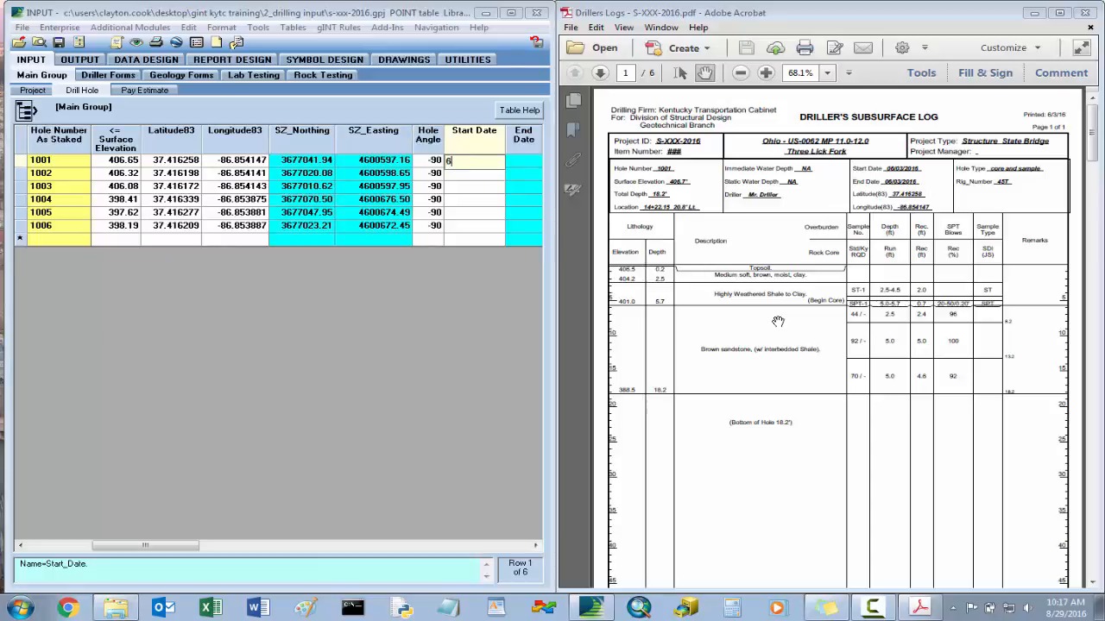
type("/03/2016")
key("Tab")
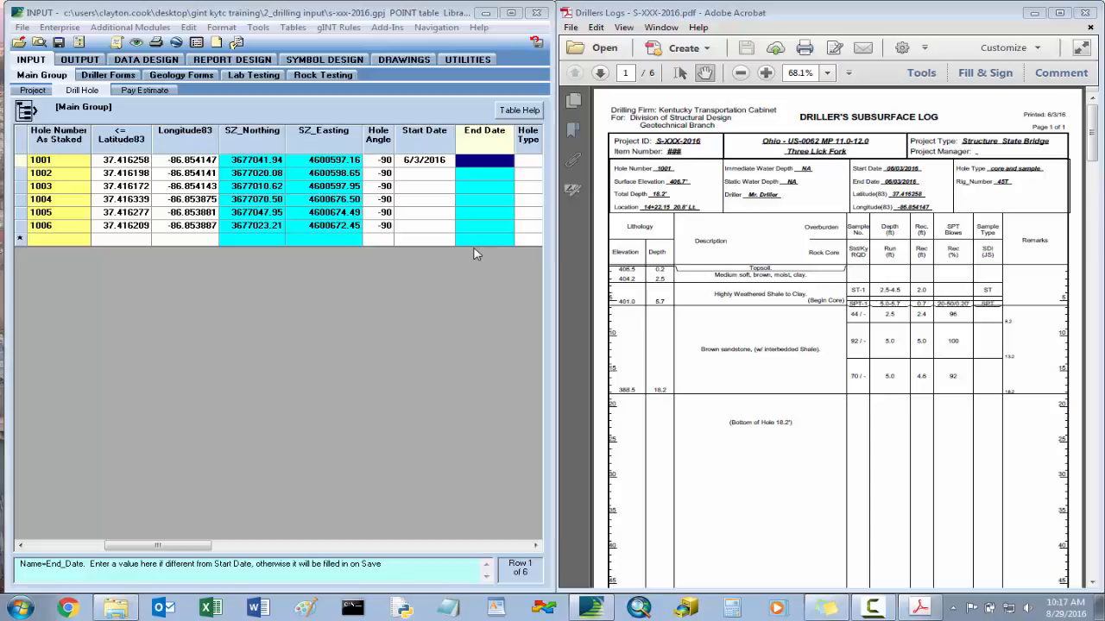
- Leave the end date of hole 1001 blank and set its hole type to core and sample
key("Tab")
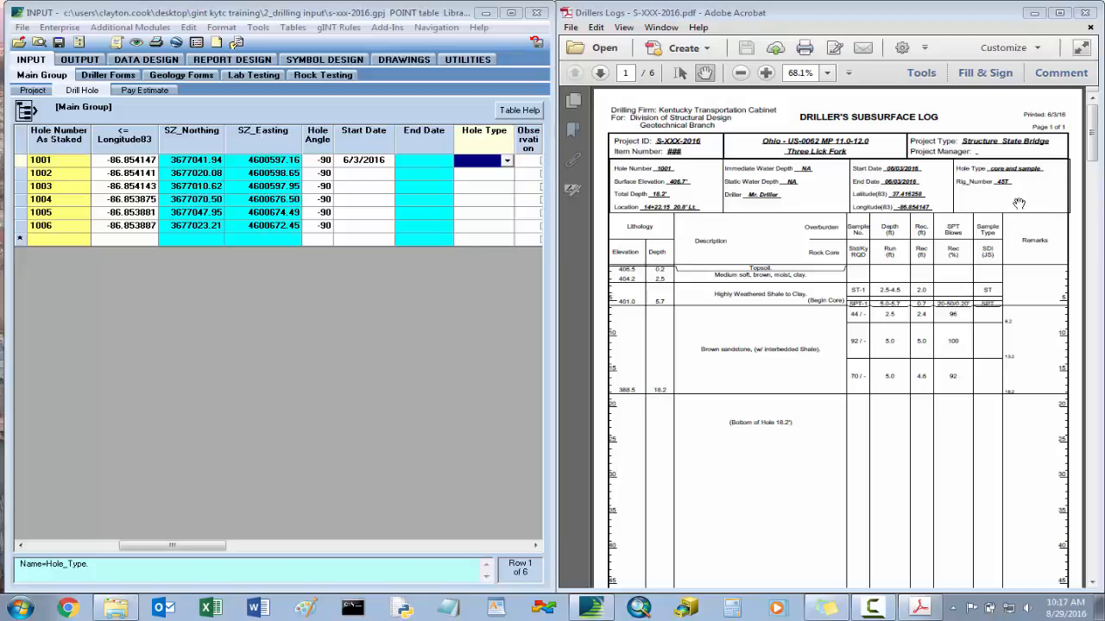
type("c")
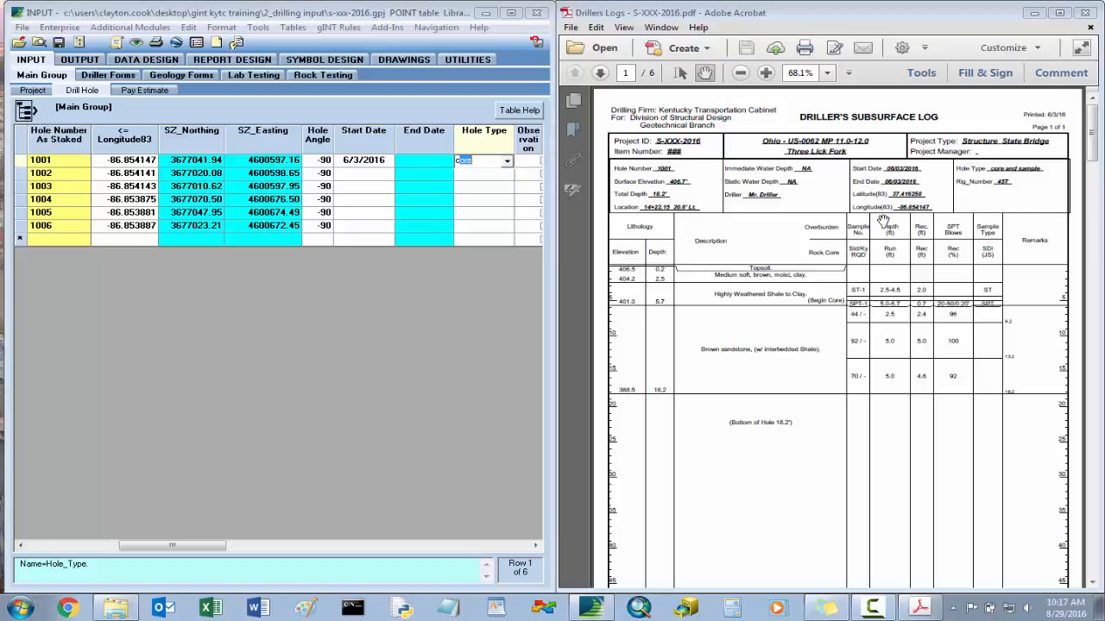
type("ore")
type(" and")
key("Tab")
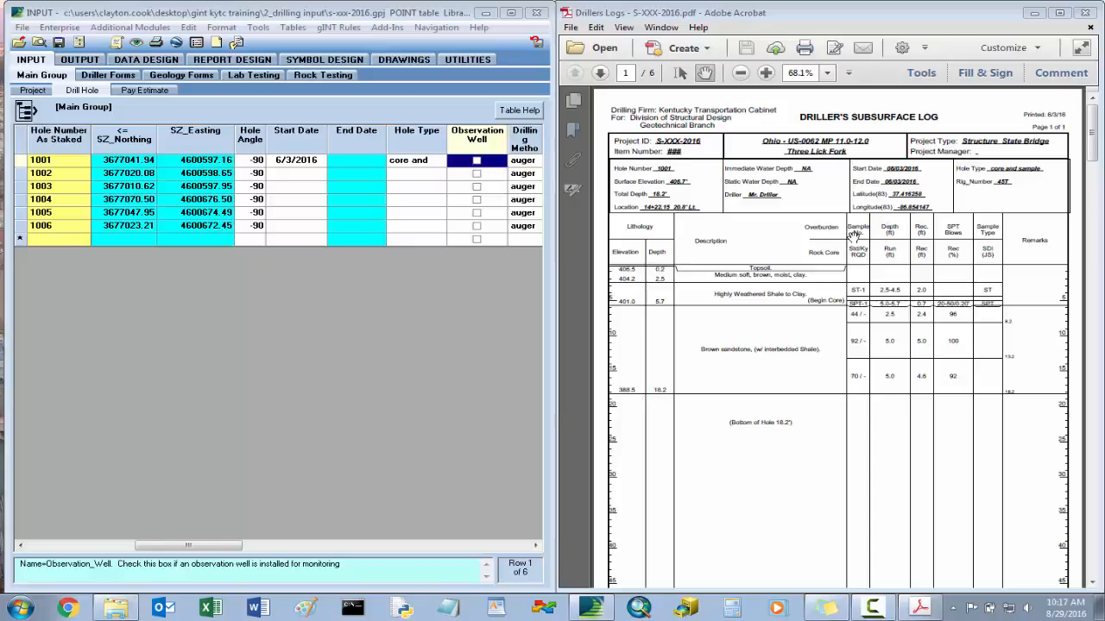
- Keep auger as the drilling method of hole 1001, and set its hammer method to Automatic and rig number to 45T
key("Tab")
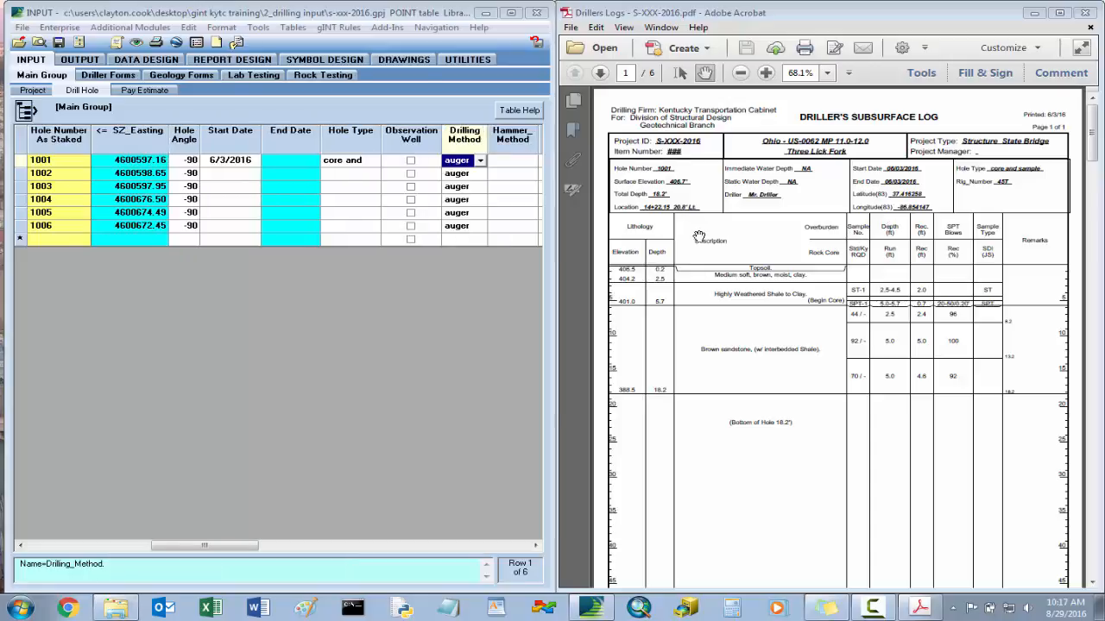
key("Tab")
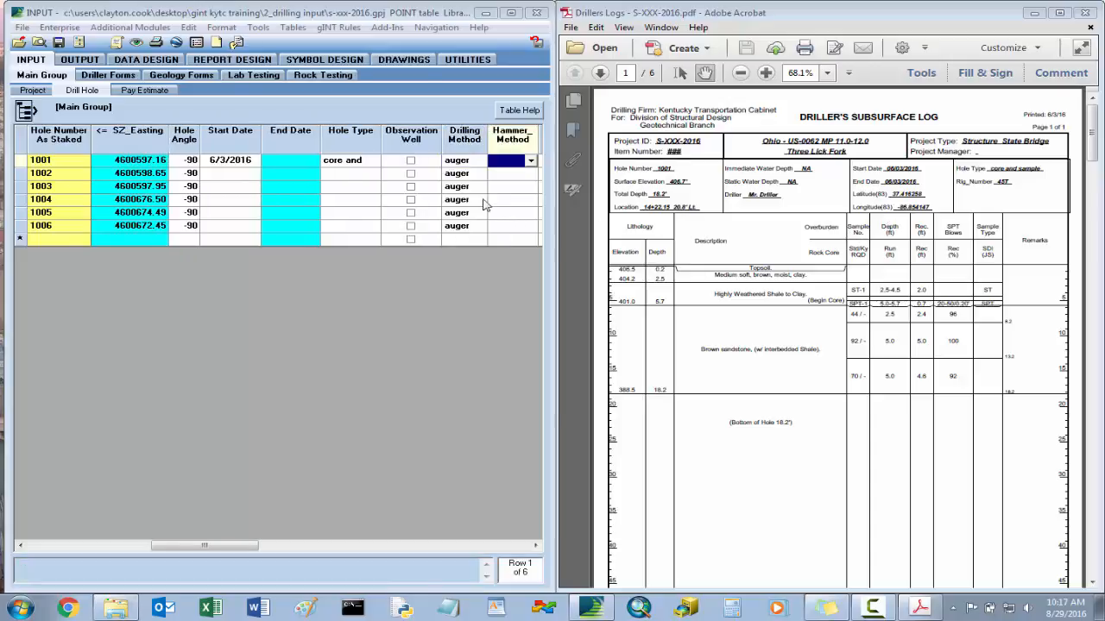
left_click(531, 162)
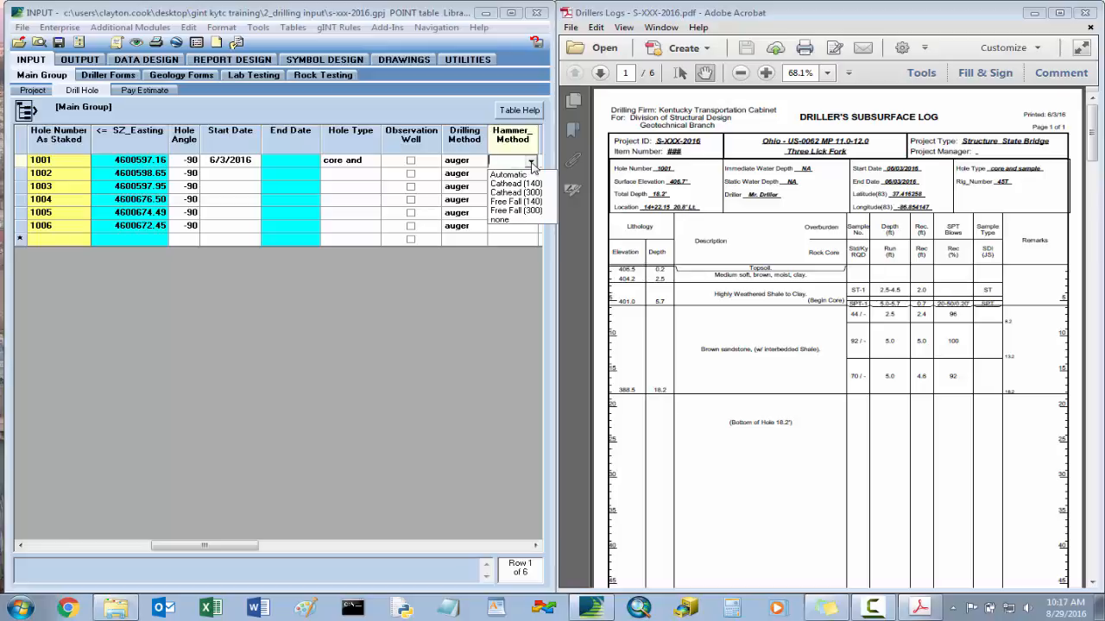
left_click(522, 176)
key("Tab")
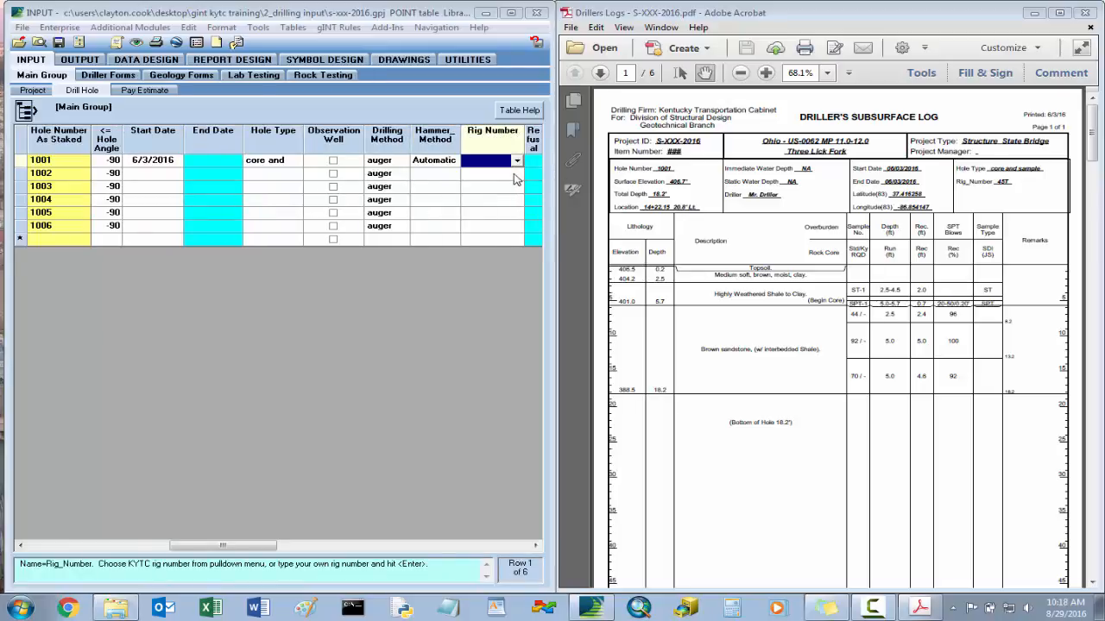
type("45T")
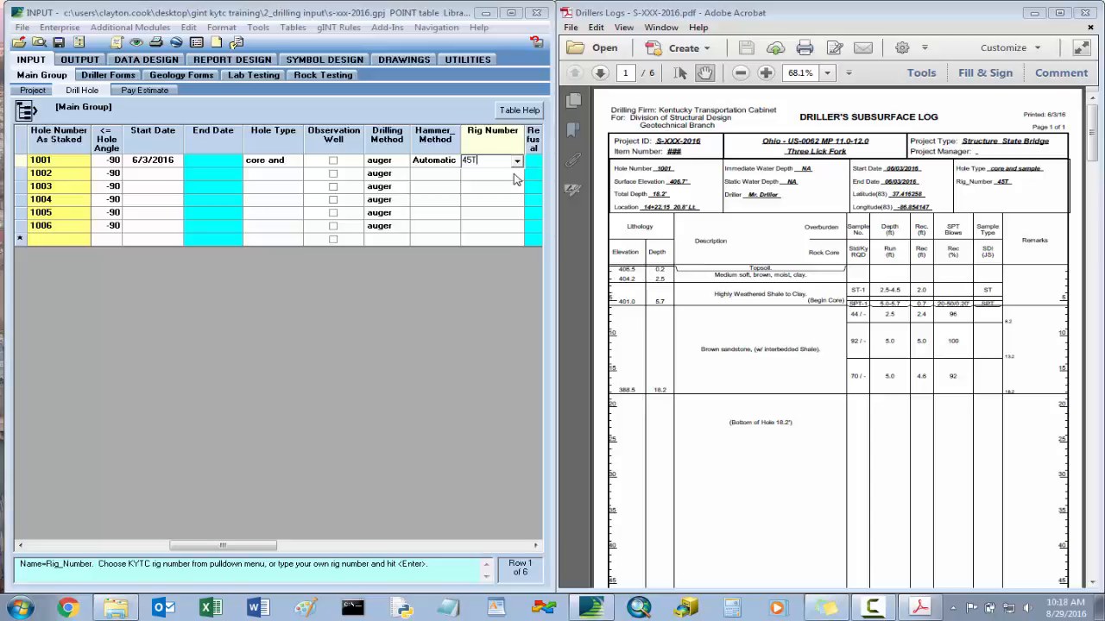
key("Tab")
- Set the refusal depth of hole 1001 to 5.7 ft and its refusal lithology to brown sandstone
key("Tab")
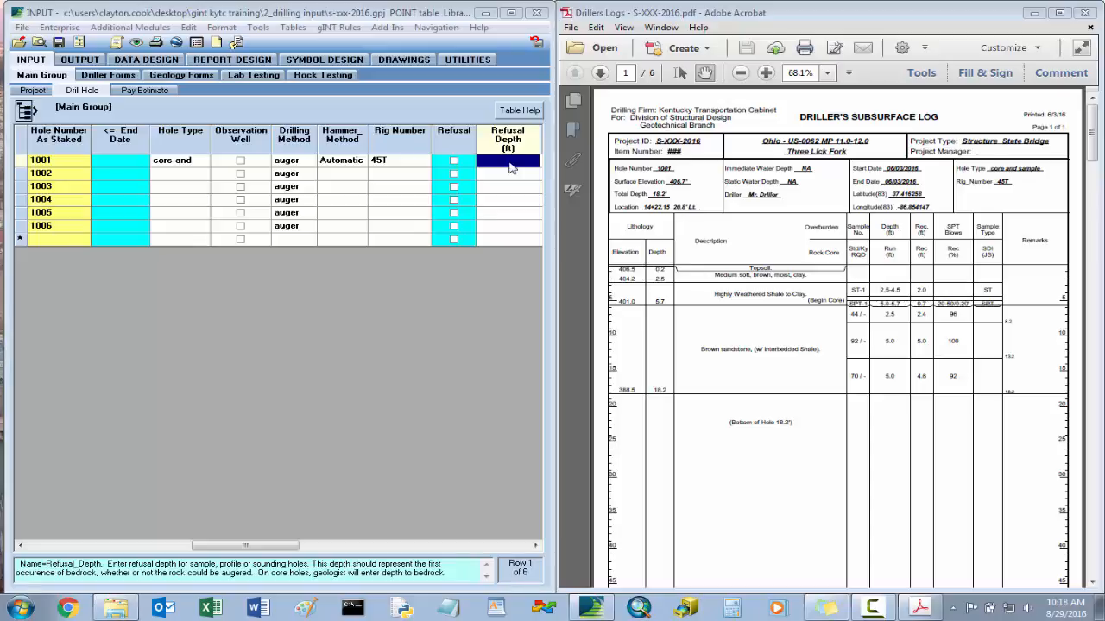
type("5.7")
key("Tab")
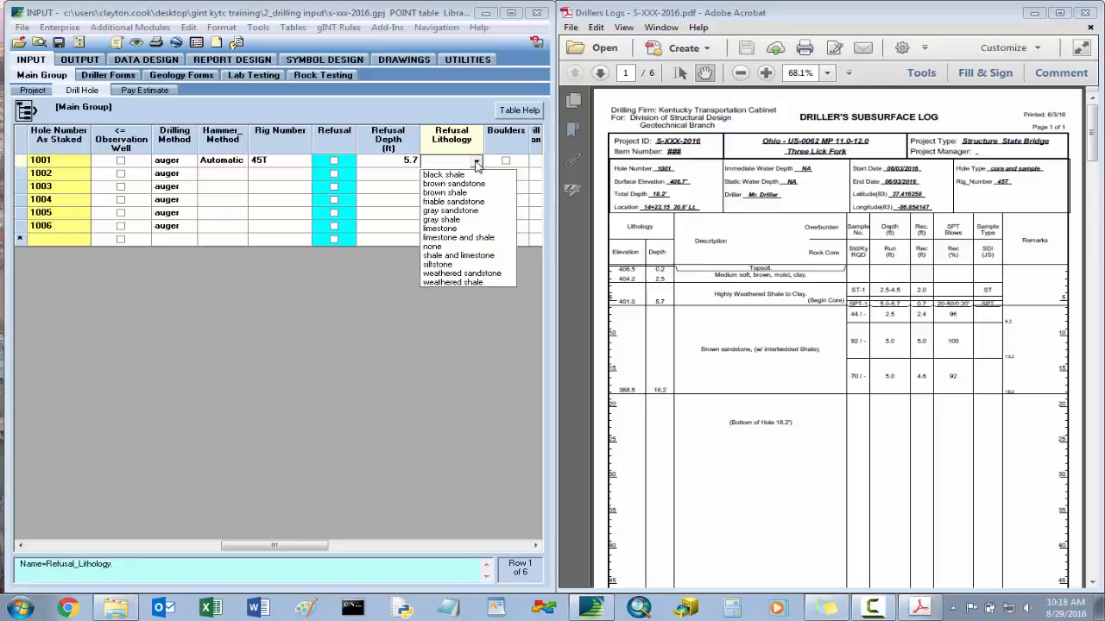
left_click(475, 192)
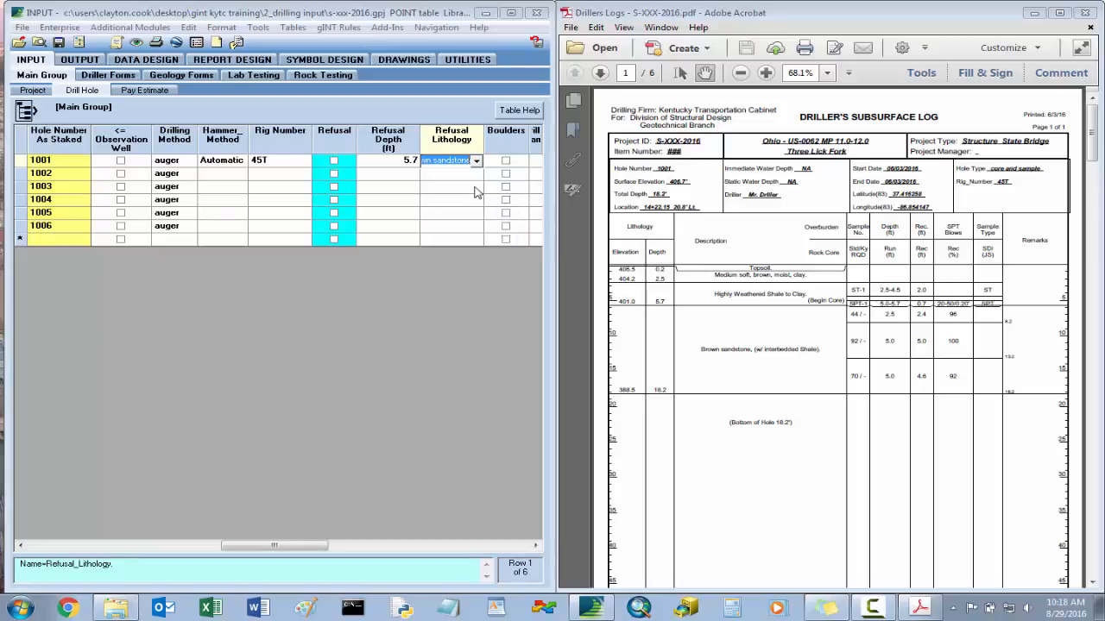
key("Tab")
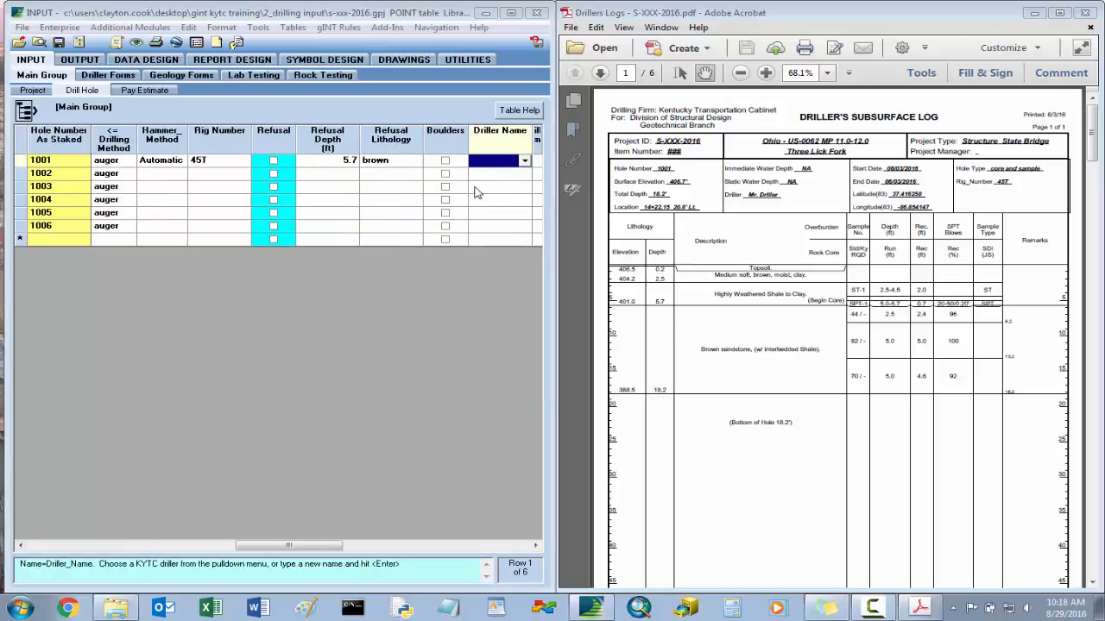
- Enter the driller's name from the subsurface log for hole 1001
type("Cr")
key("BackSpace")
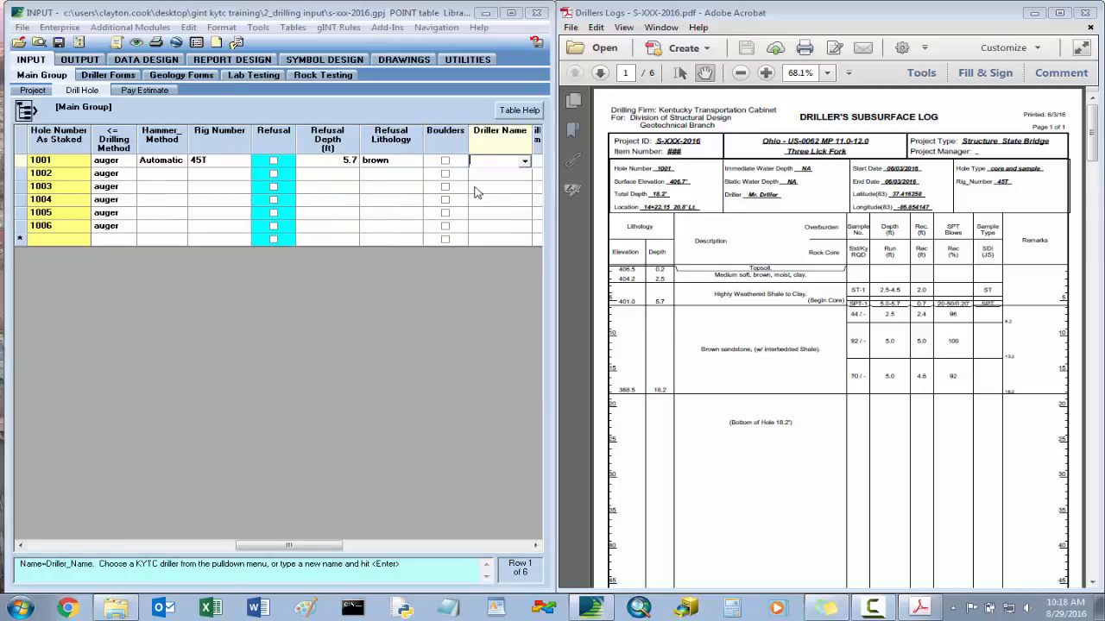
type("Mr. Driller")
key("Return")
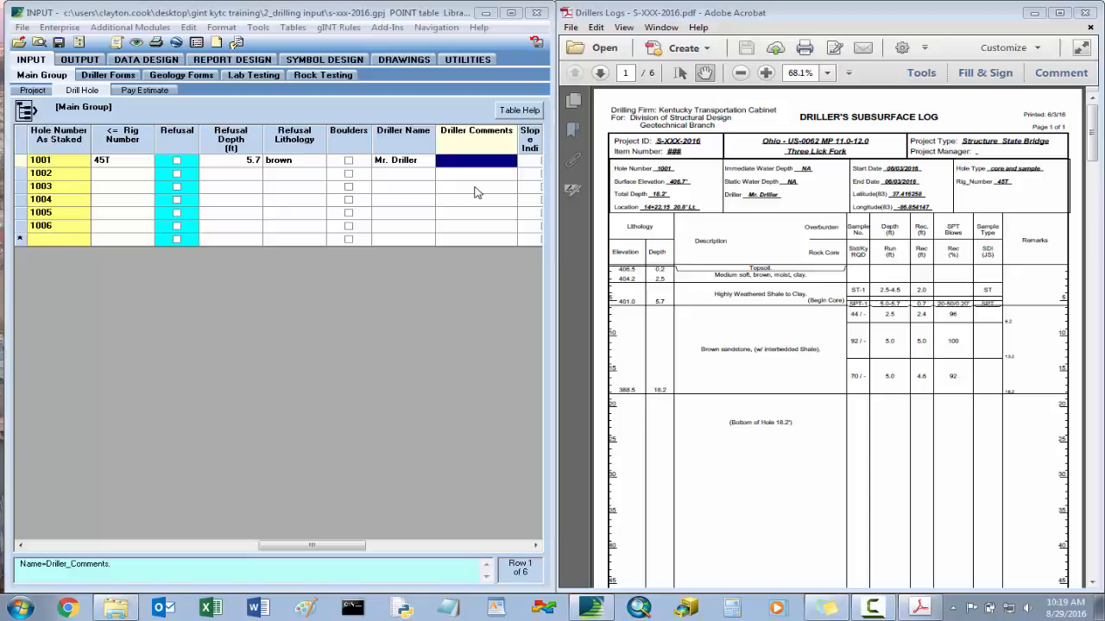
- Look over the remaining optional fields of hole 1001, from driller comments and consecutive samples back to the drilling method
key("Tab")
key("Tab")
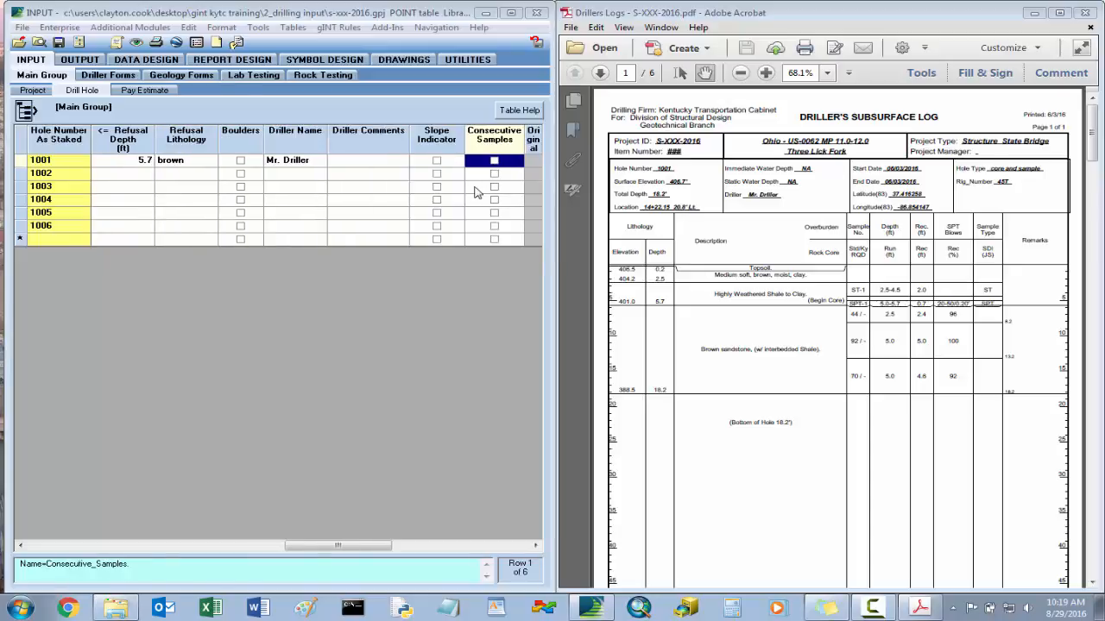
key("Tab")
key("shift+Tab")
key("shift+Tab")
key("shift+Tab")
key("shift+Tab")
key("shift+Tab")
key("shift+Tab")
key("shift+Tab")
key("shift+Tab")
key("shift+Tab")
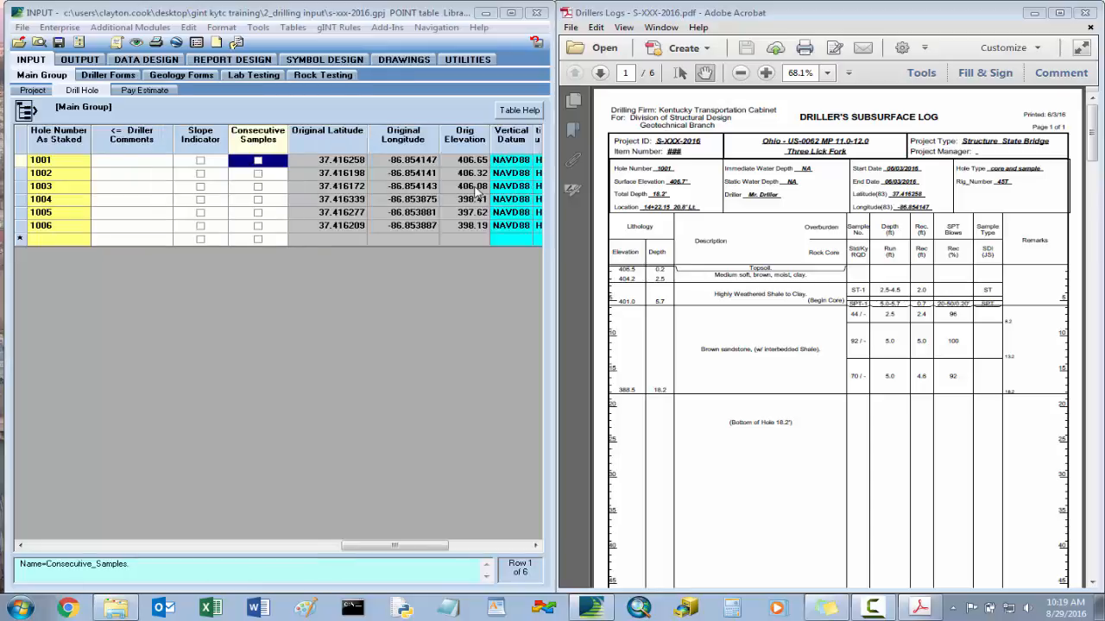
key("shift+Tab")
key("shift+Tab")
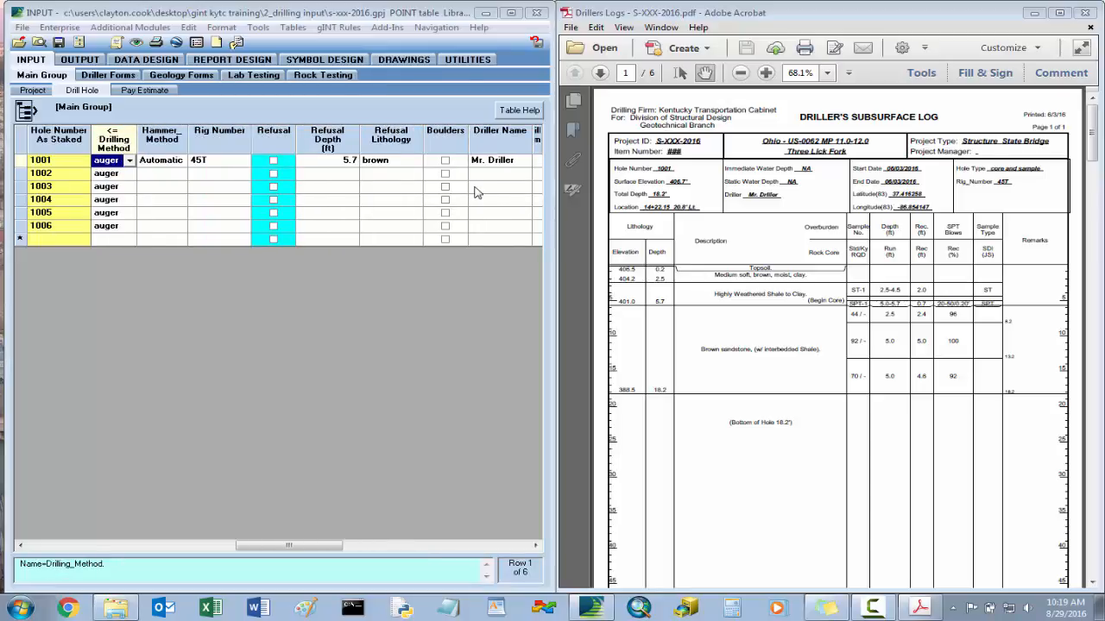
- Leave the Refusal box of hole 1001 unchecked and save the Drill Hole table
key("Tab")
key("Tab")
key("Tab")
key("space")
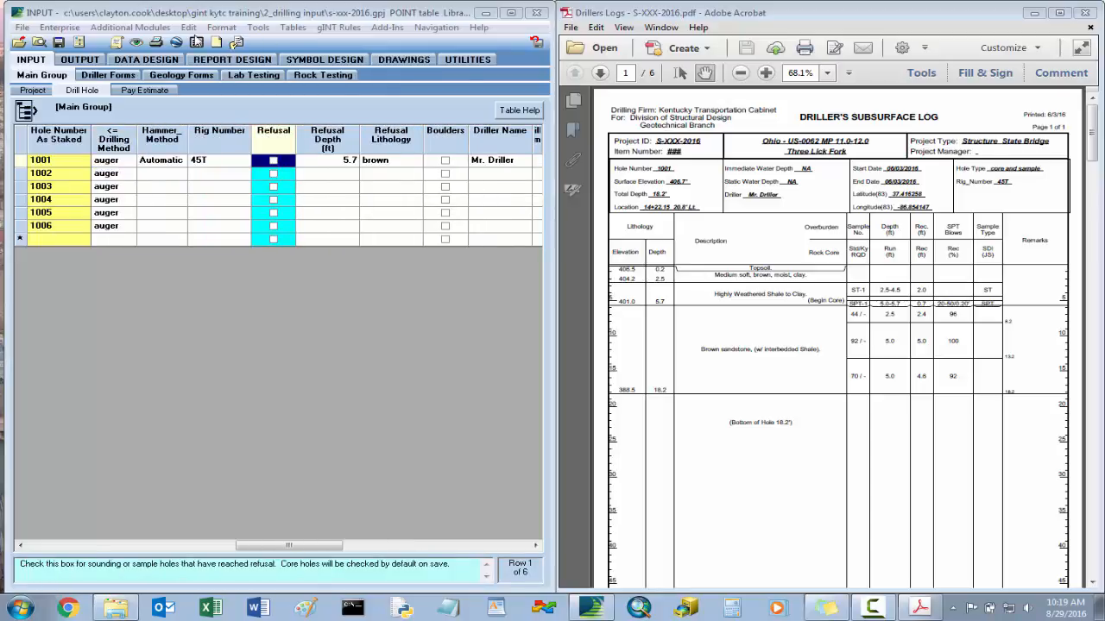
left_click(60, 43)
- Check the refusal, start date and end date fields of hole 1001 in the saved record
key("shift+Tab")
key("shift+Tab")
key("shift+Tab")
key("shift+Tab")
key("shift+Tab")
key("shift+Tab")
key("shift+Tab")
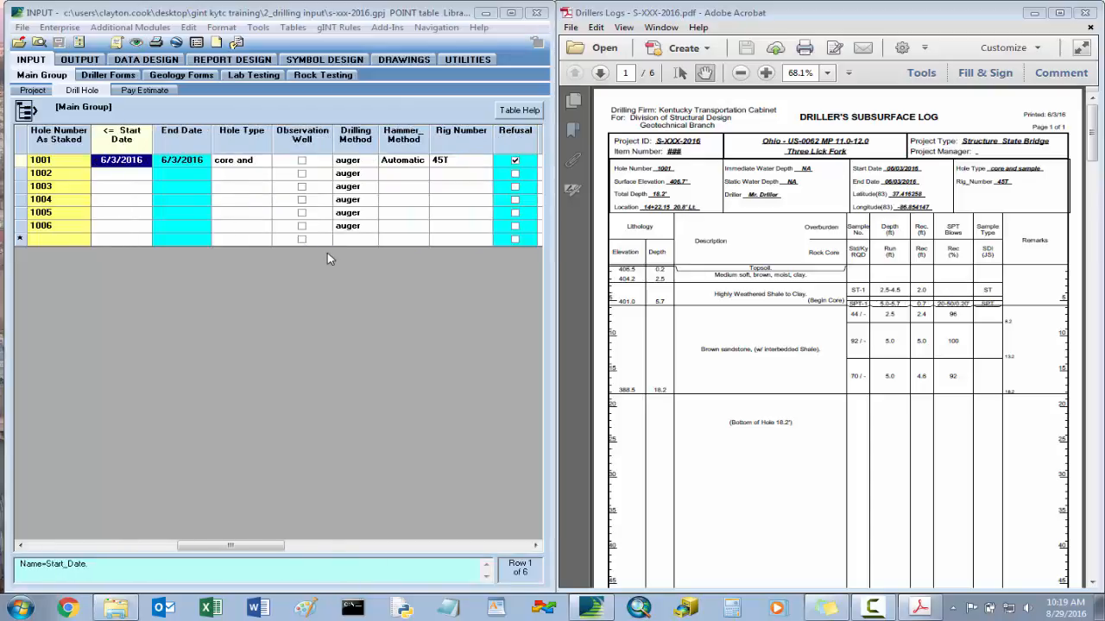
key("Tab")
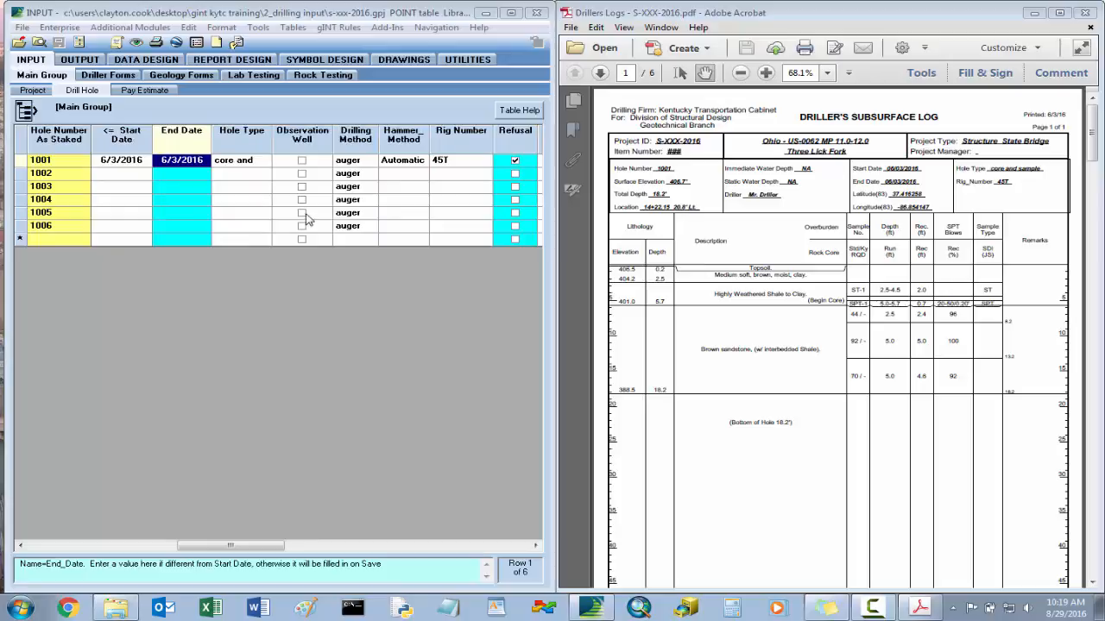
- Open the Core Runs table of the driller forms, keeping hole 1001 as the selected hole
left_click(113, 77)
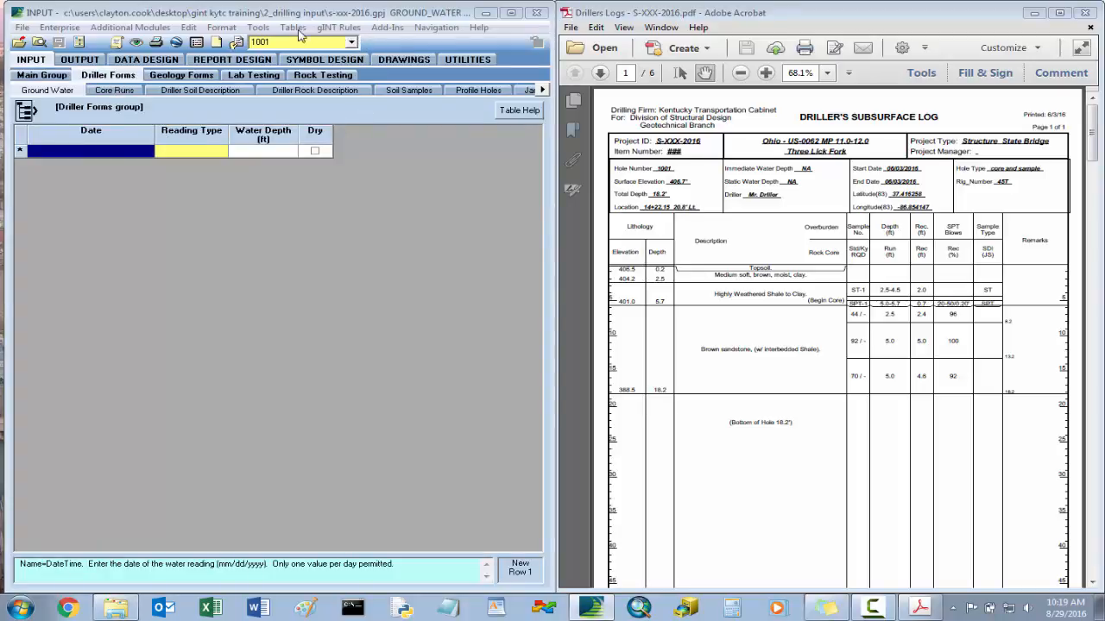
left_click(352, 43)
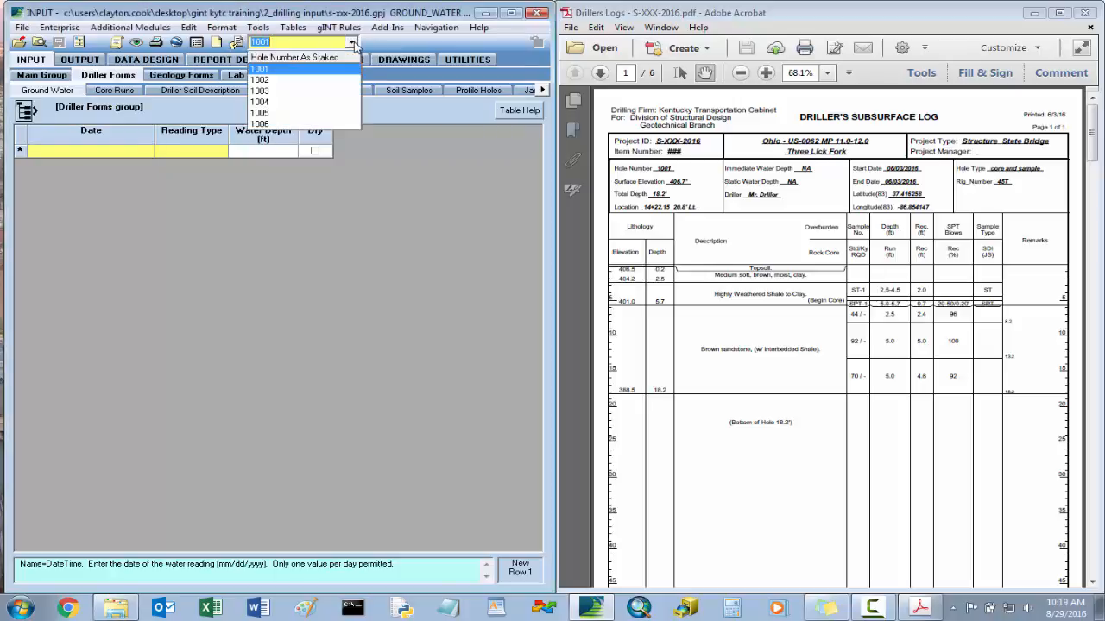
left_click(353, 44)
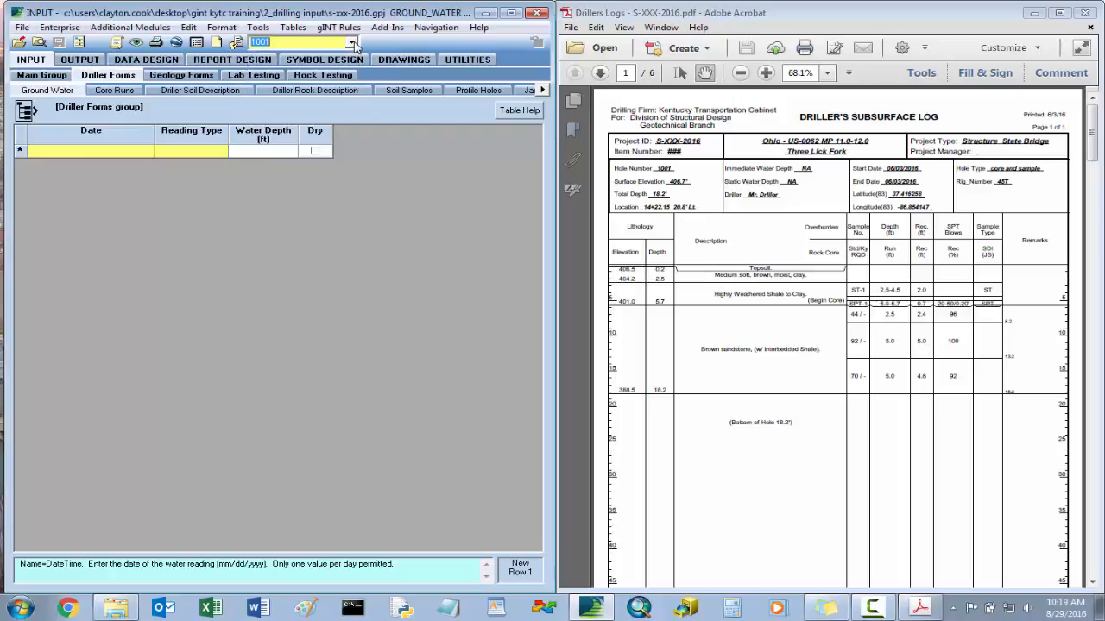
left_click(119, 92)
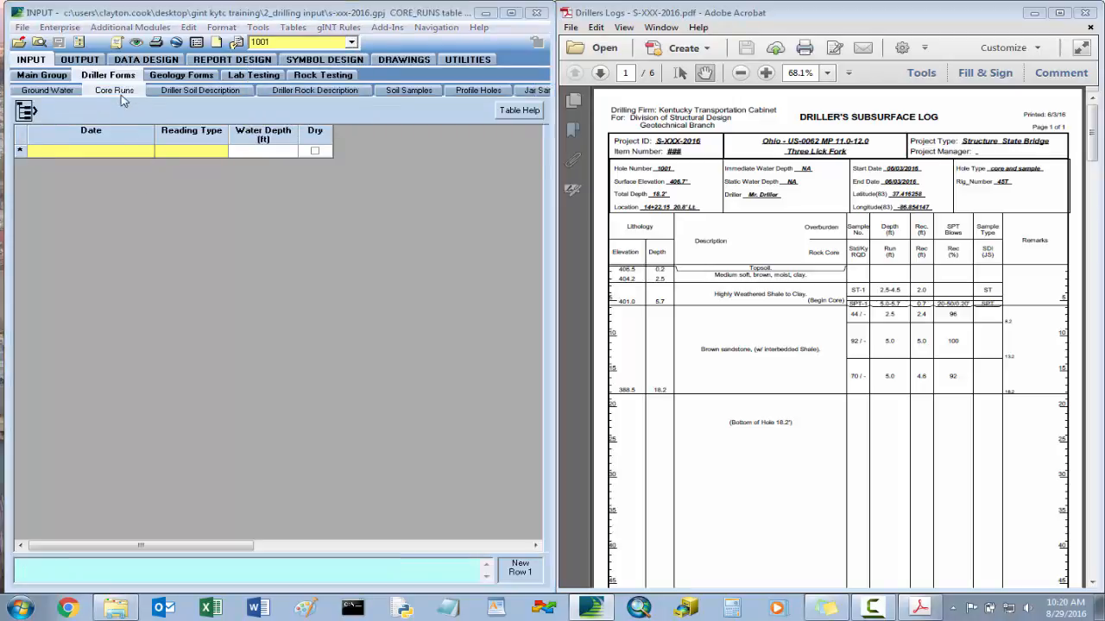
- Start the first core run of hole 1001 with a top depth of 5.7 ft and run number 1
left_click(766, 74)
left_click_drag(894, 587, 1039, 583)
left_click_drag(1094, 124, 1094, 156)
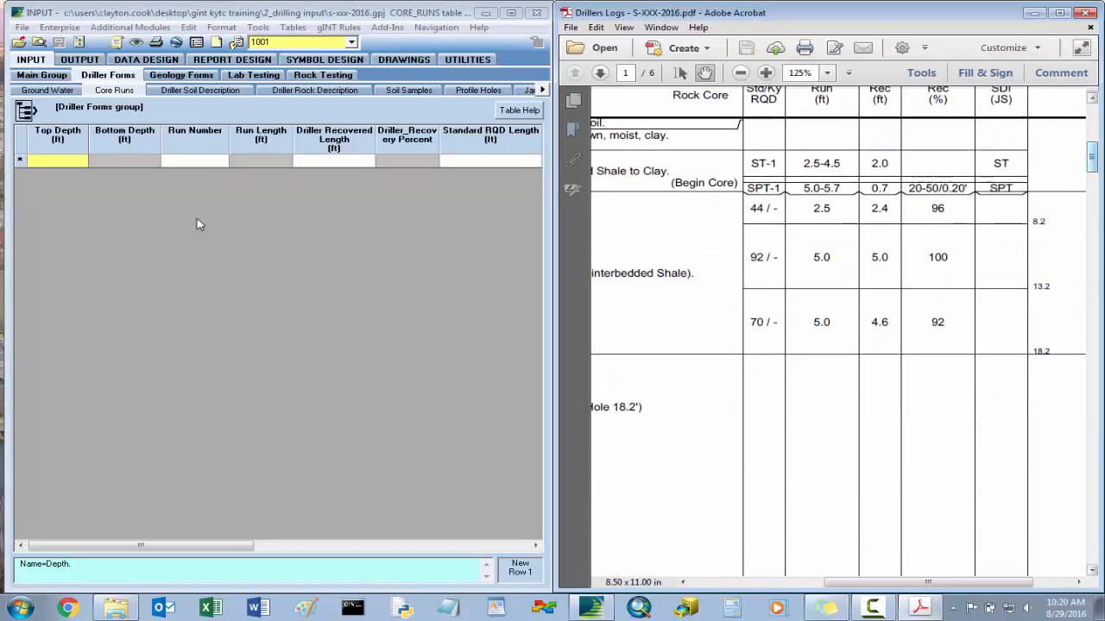
left_click(69, 164)
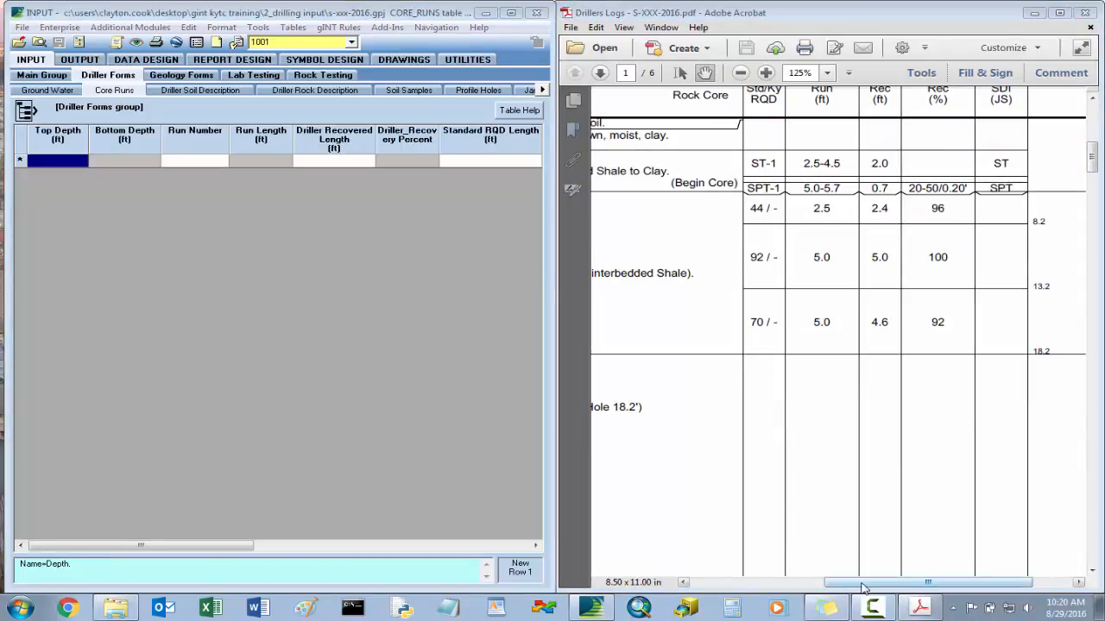
left_click_drag(861, 586, 740, 587)
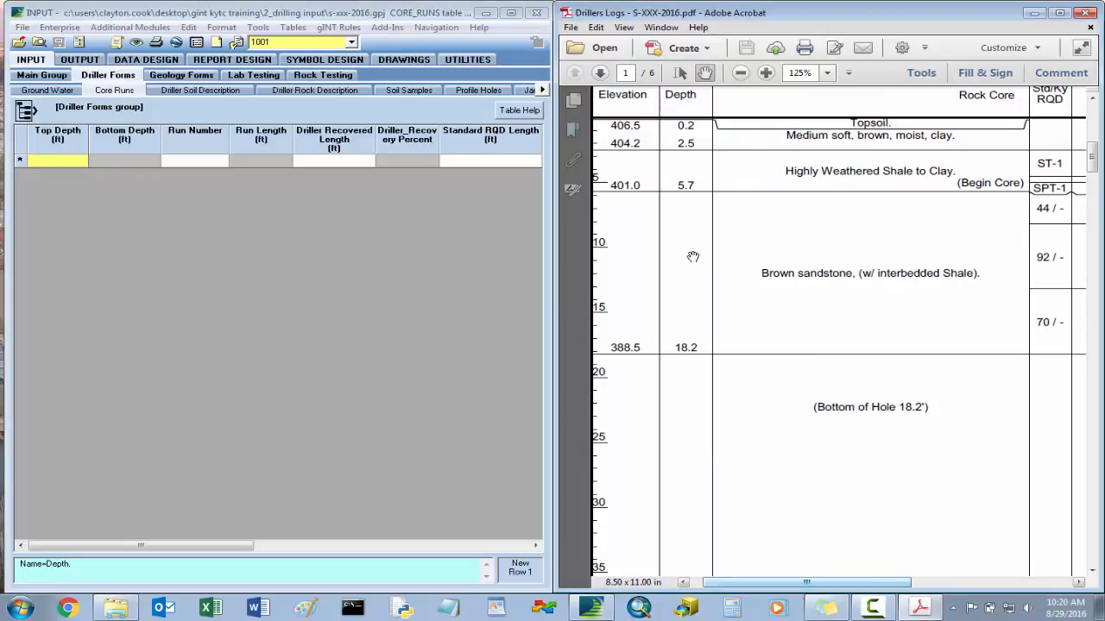
left_click(65, 164)
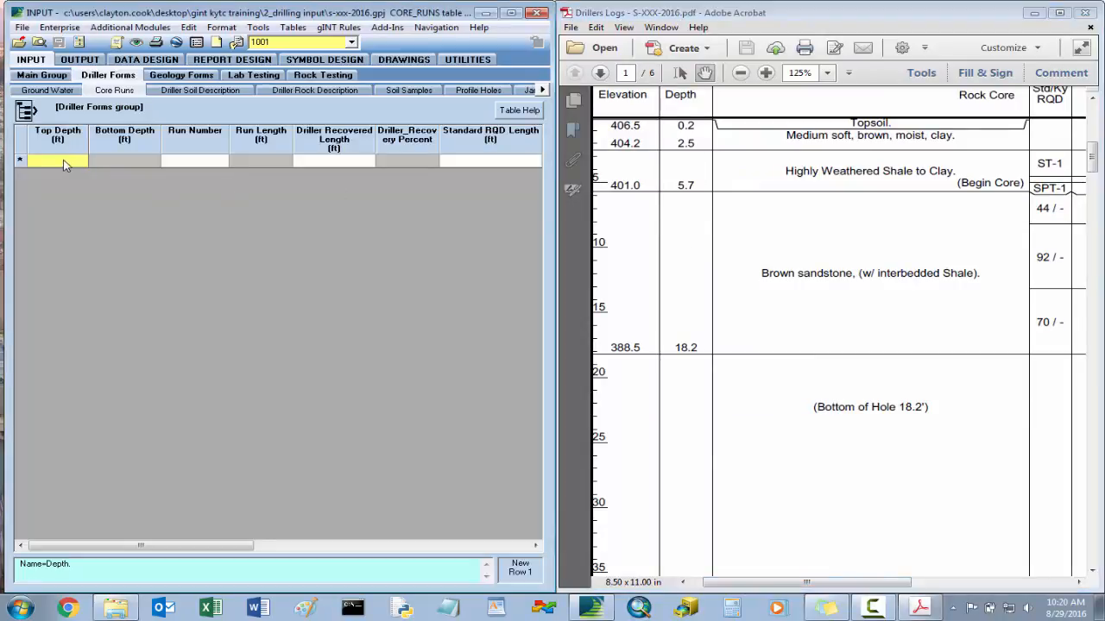
type("5.7")
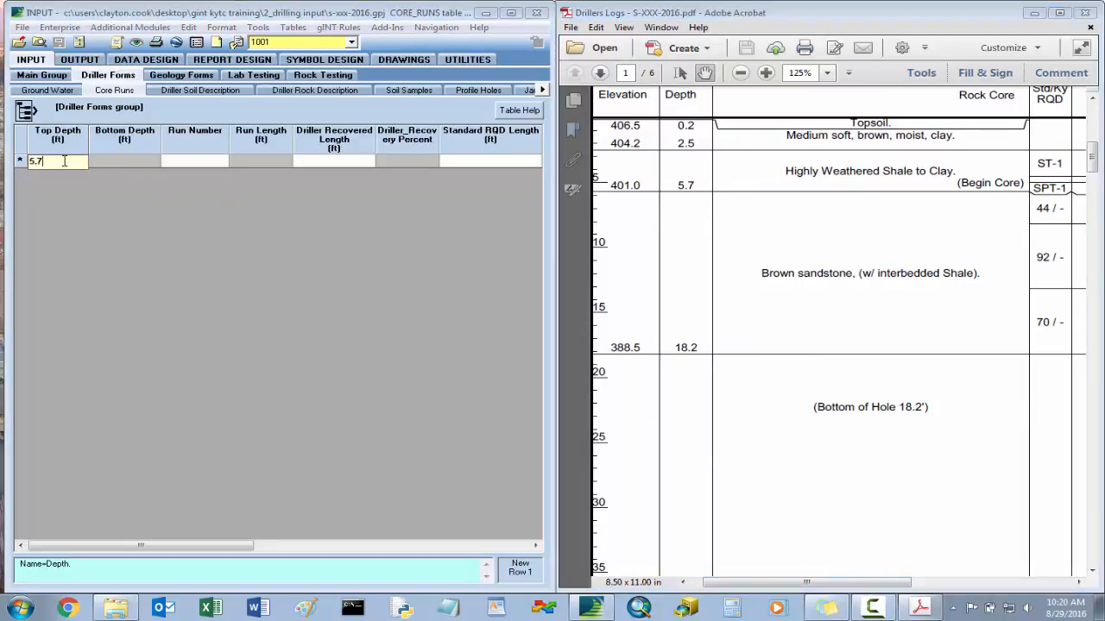
key("Tab")
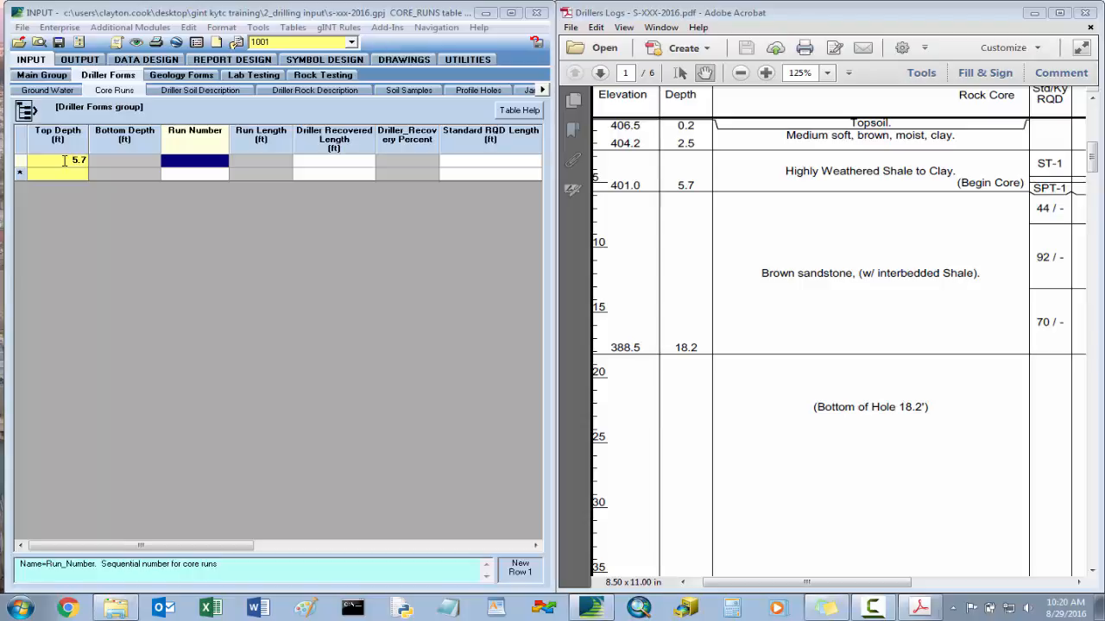
type("1")
key("Tab")
- Set core run 1's driller recovered length to 2.4 ft from the log and its standard RQD length to 1.1 ft
left_click_drag(853, 583, 998, 591)
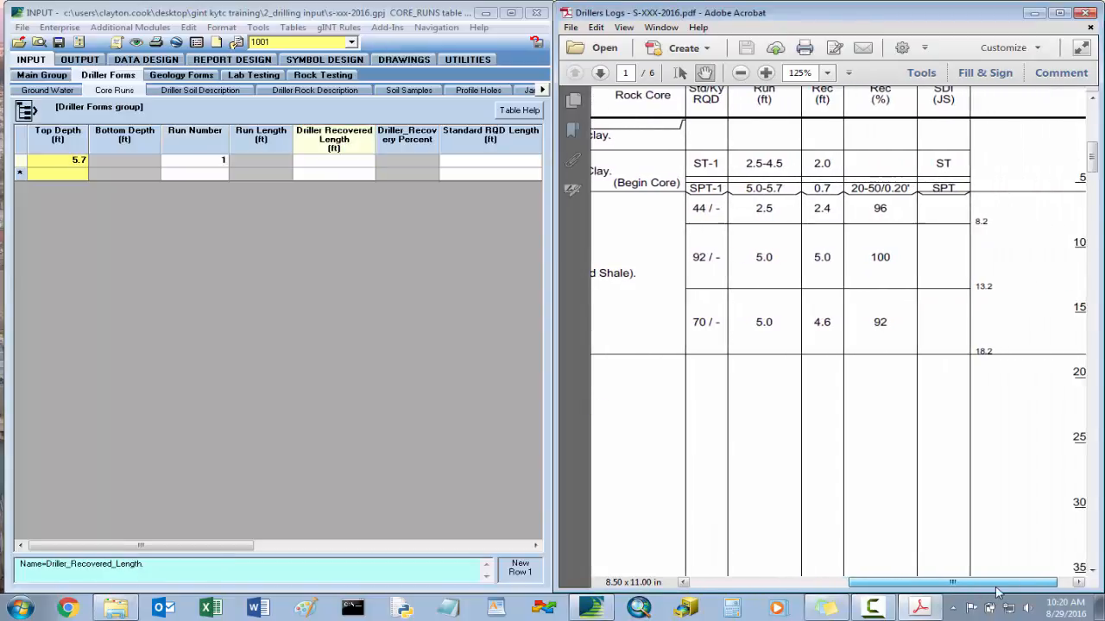
left_click(344, 165)
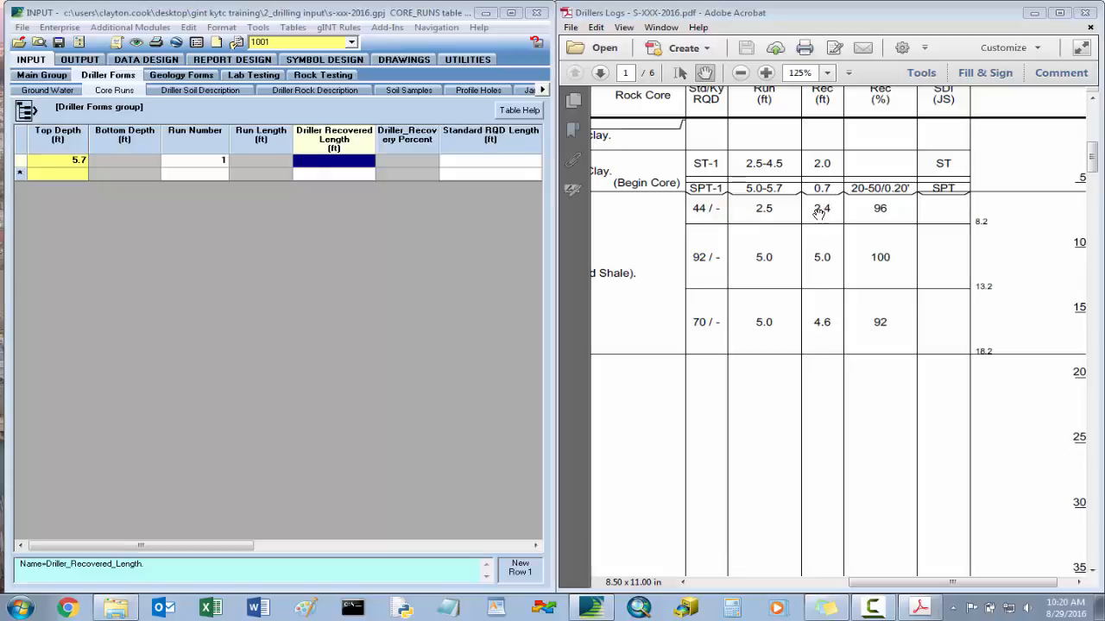
type("2.4")
key("Tab")
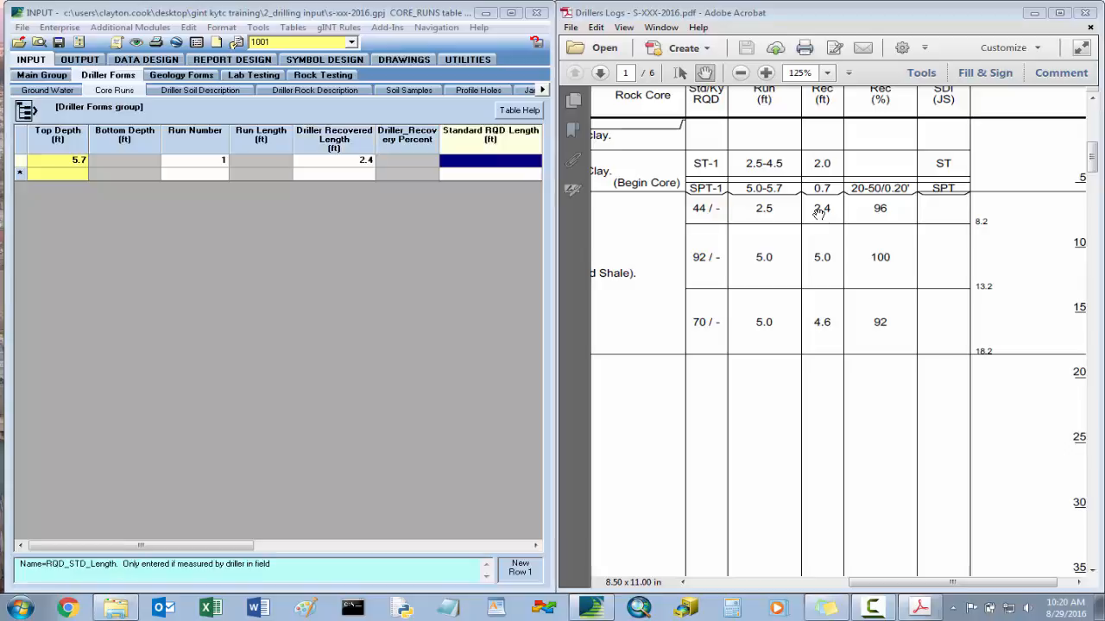
left_click(535, 546)
left_click(535, 546)
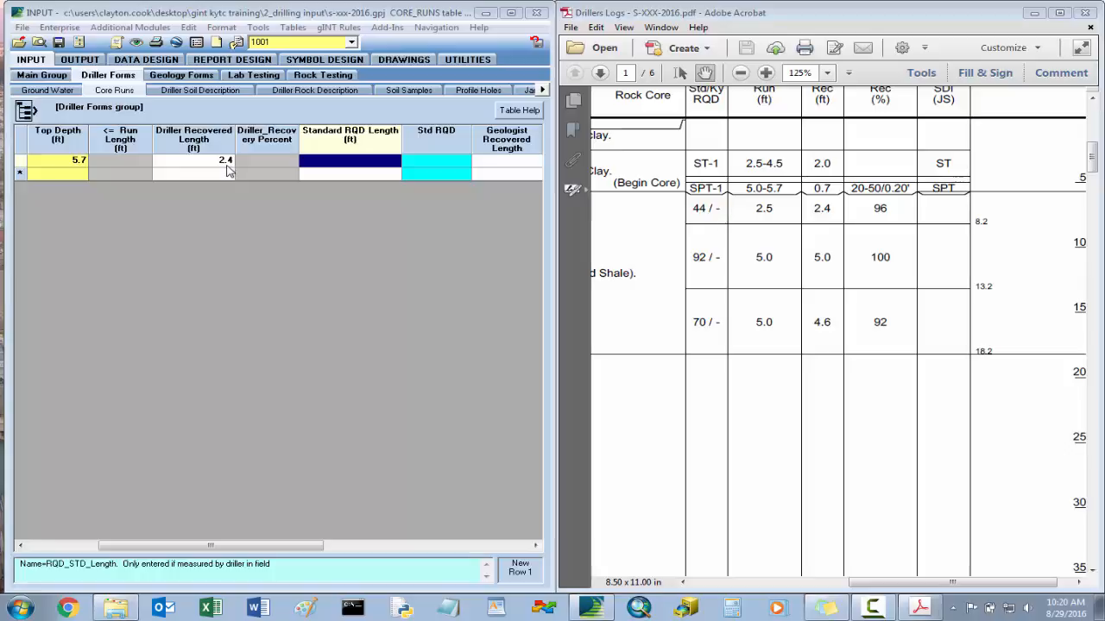
type("1.1")
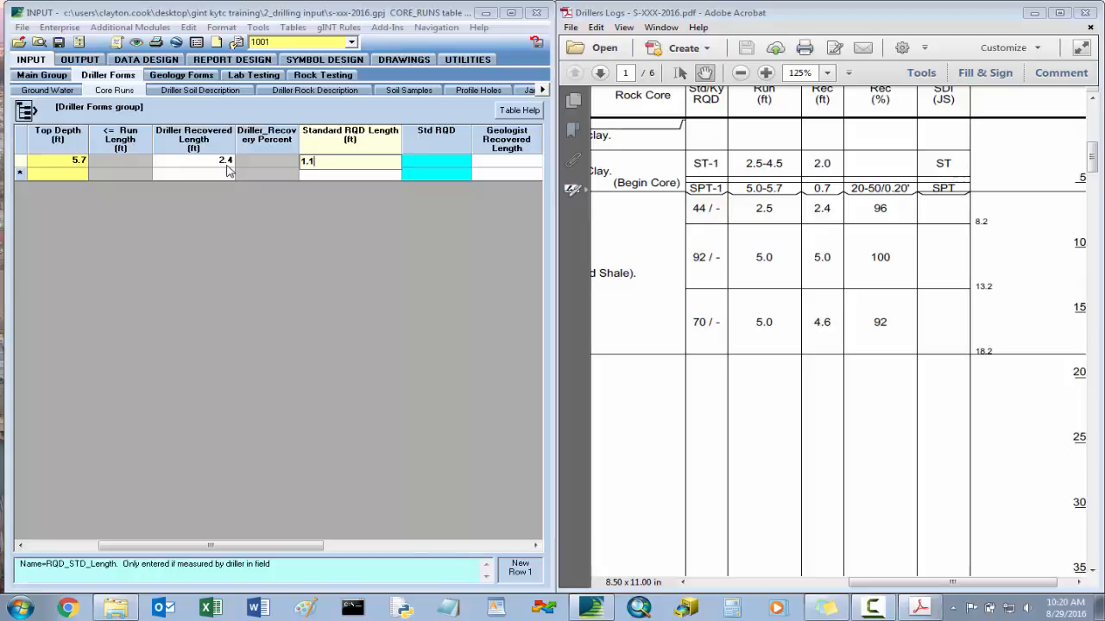
key("Tab")
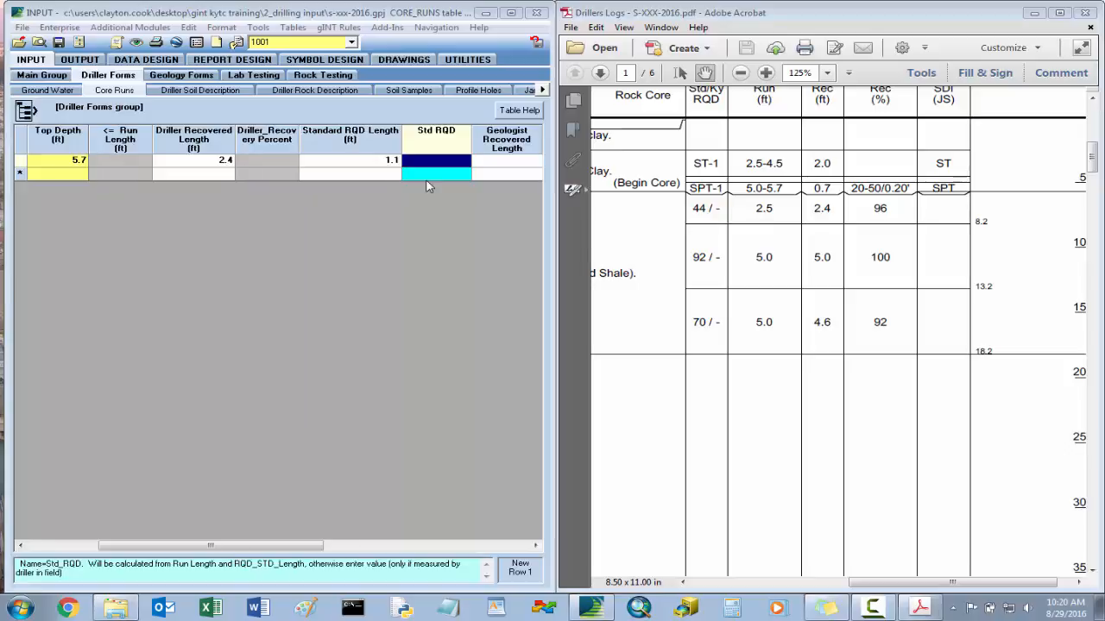
- Look over core run 1's geologist recovery and KY RQD fields, leaving them blank
key("Tab")
key("Tab")
key("Tab")
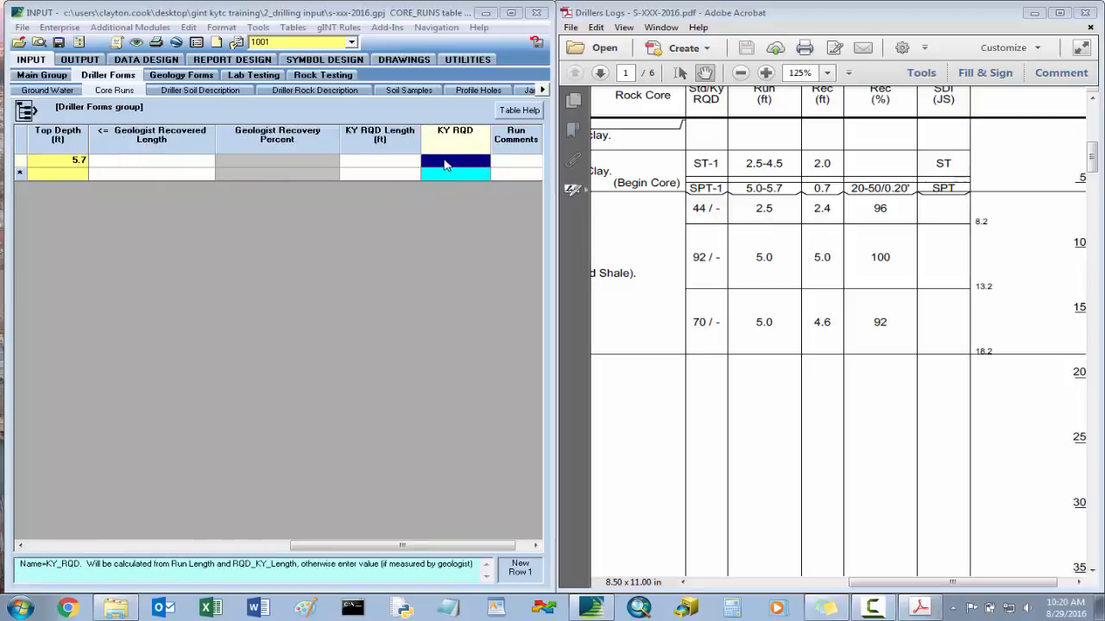
left_click(383, 164)
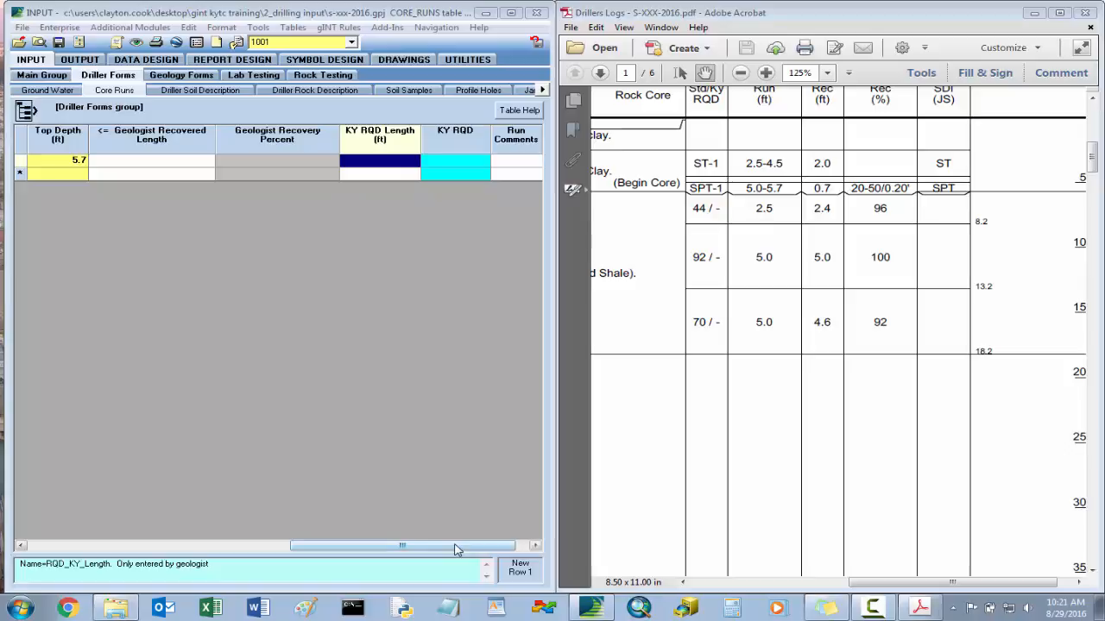
left_click_drag(456, 550, 168, 541)
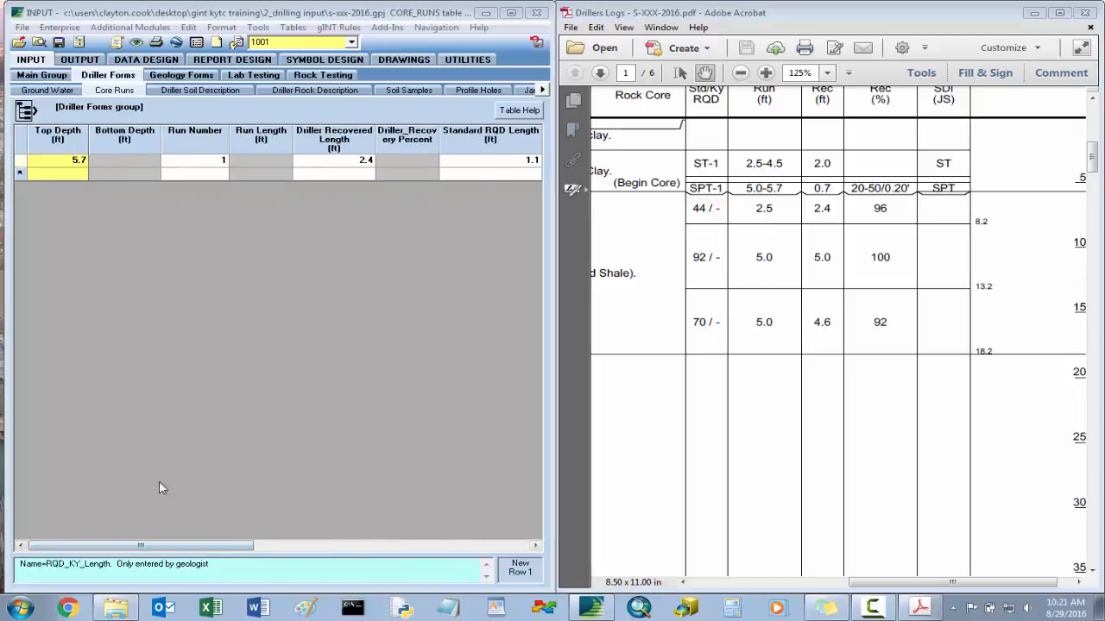
- Add core run 2 with top depth 8.2 ft, driller recovered length 5 ft and standard RQD length 4.6 ft
left_click(78, 176)
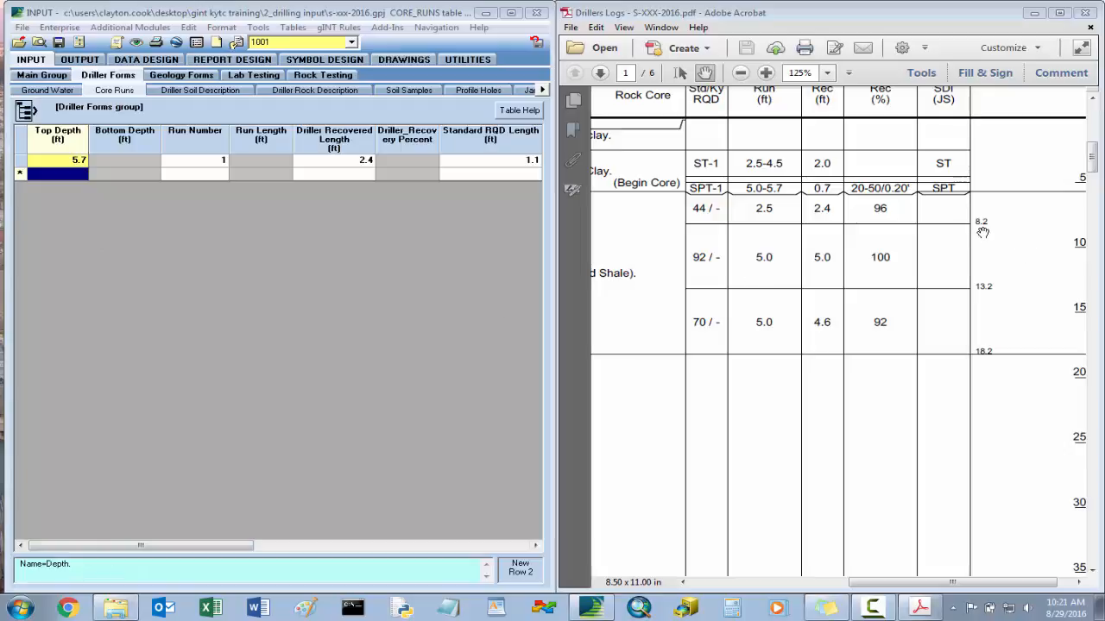
type("8.2")
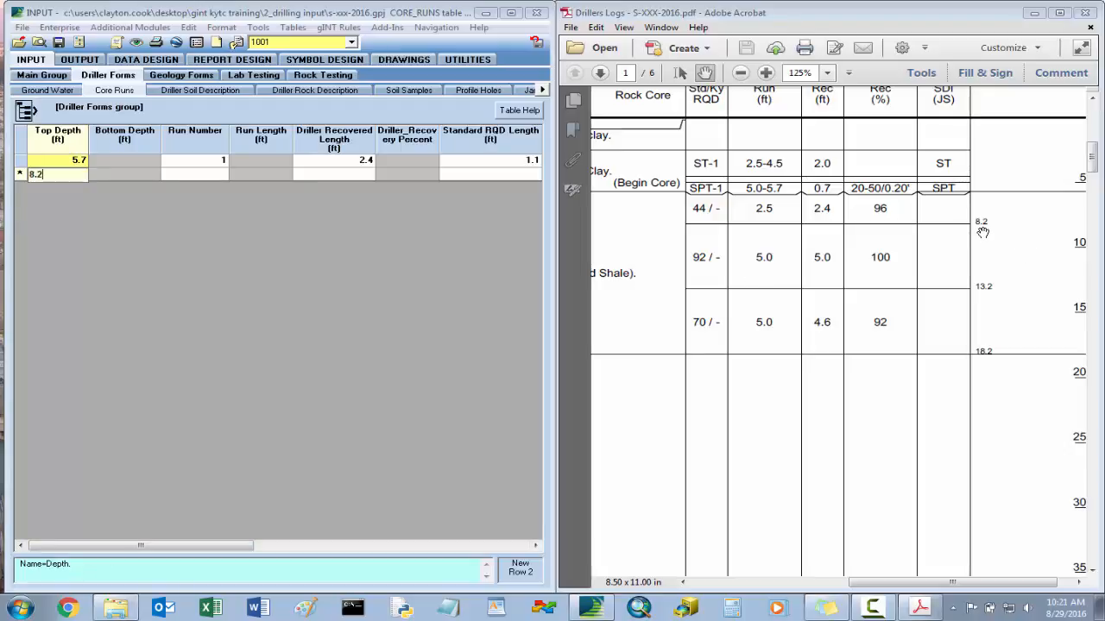
key("Tab")
type("2")
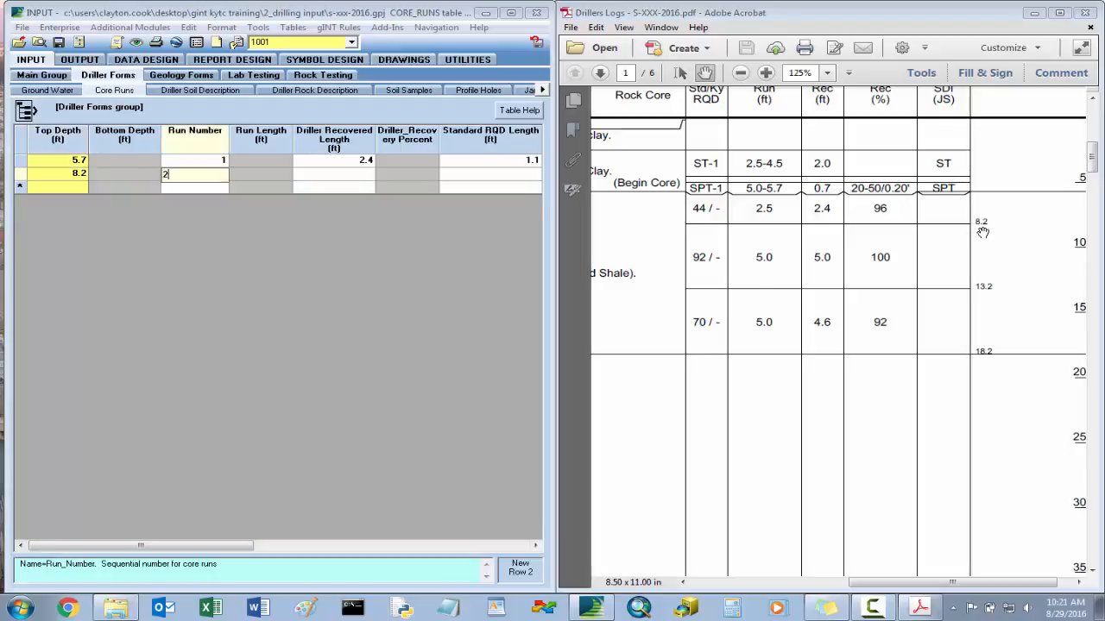
key("Tab")
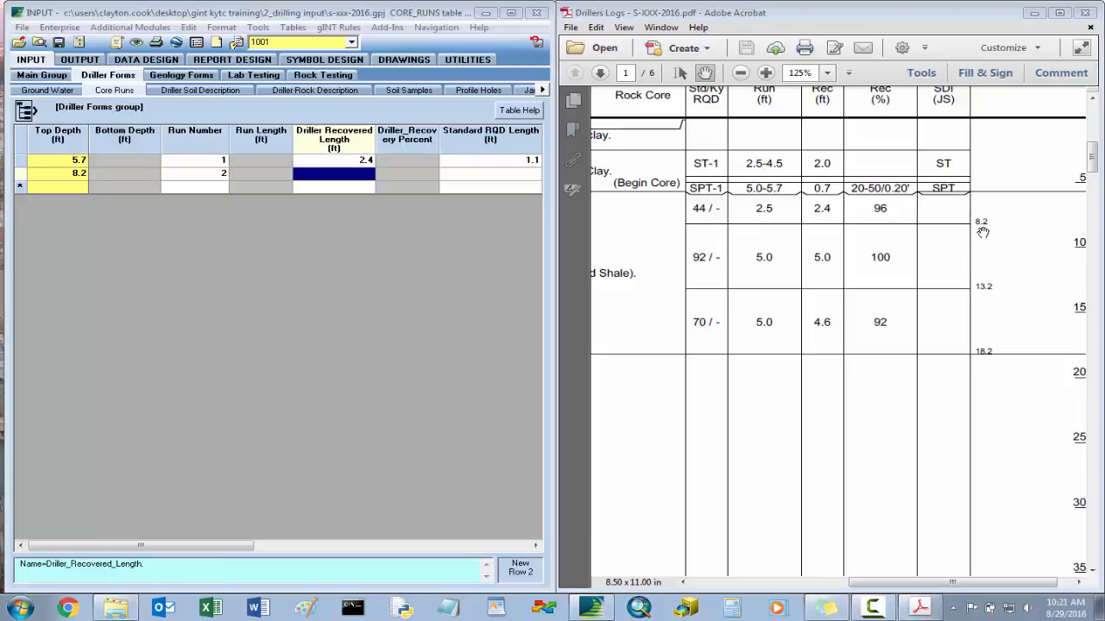
type("5")
key("Tab")
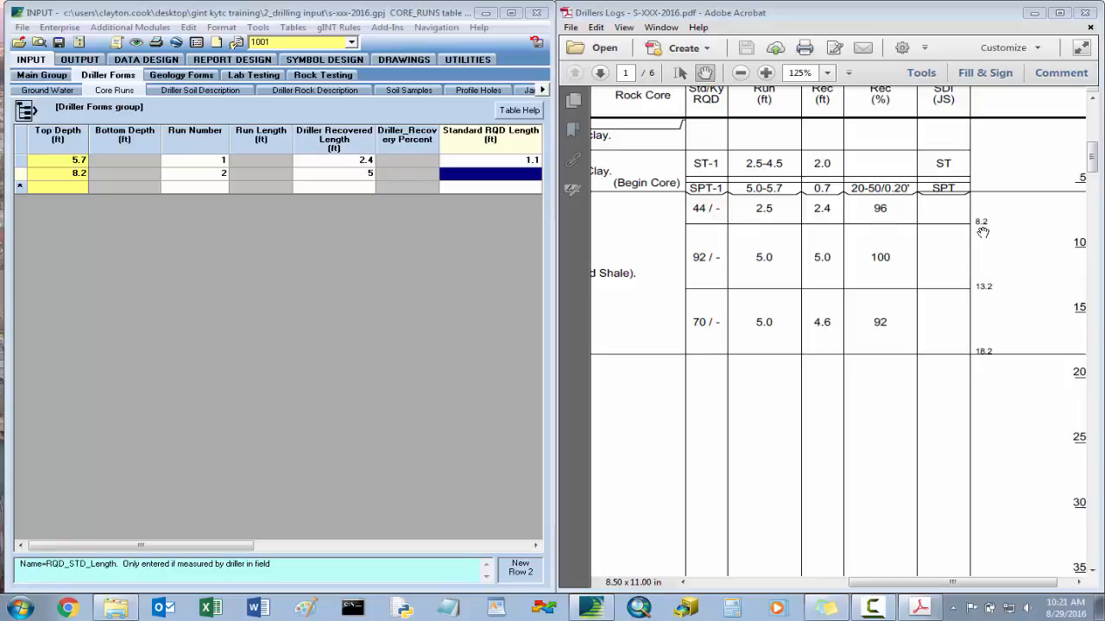
type("4.6")
key("Tab")
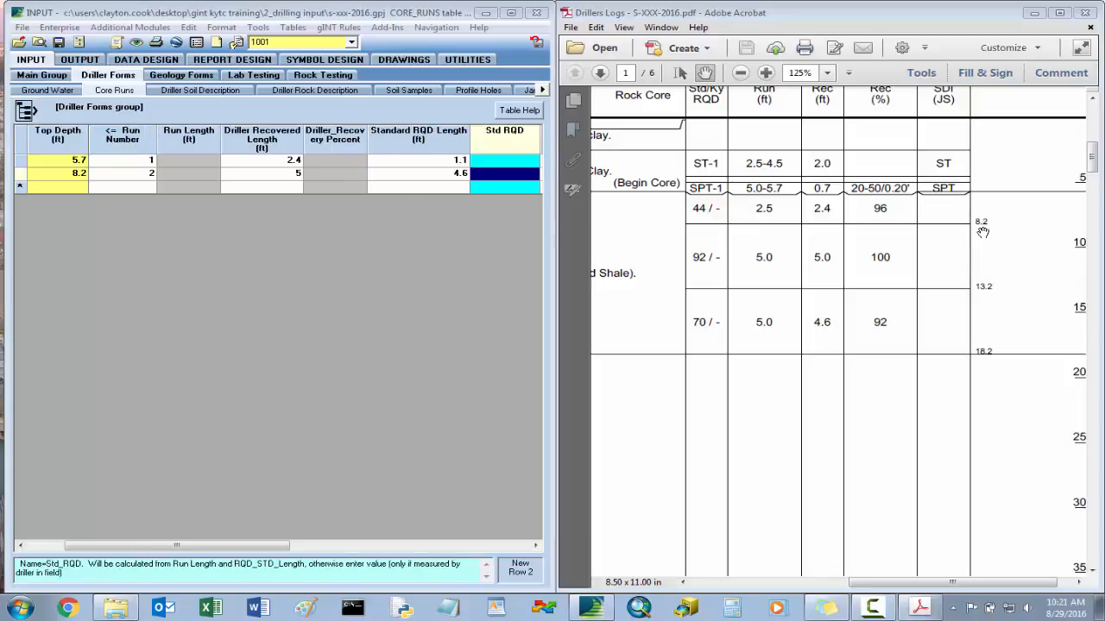
- Start the third core run of hole 1001 with a top depth of 13.2 ft and run number 3
key("Down")
key("Left")
key("Left")
key("Left")
key("Left")
key("Left")
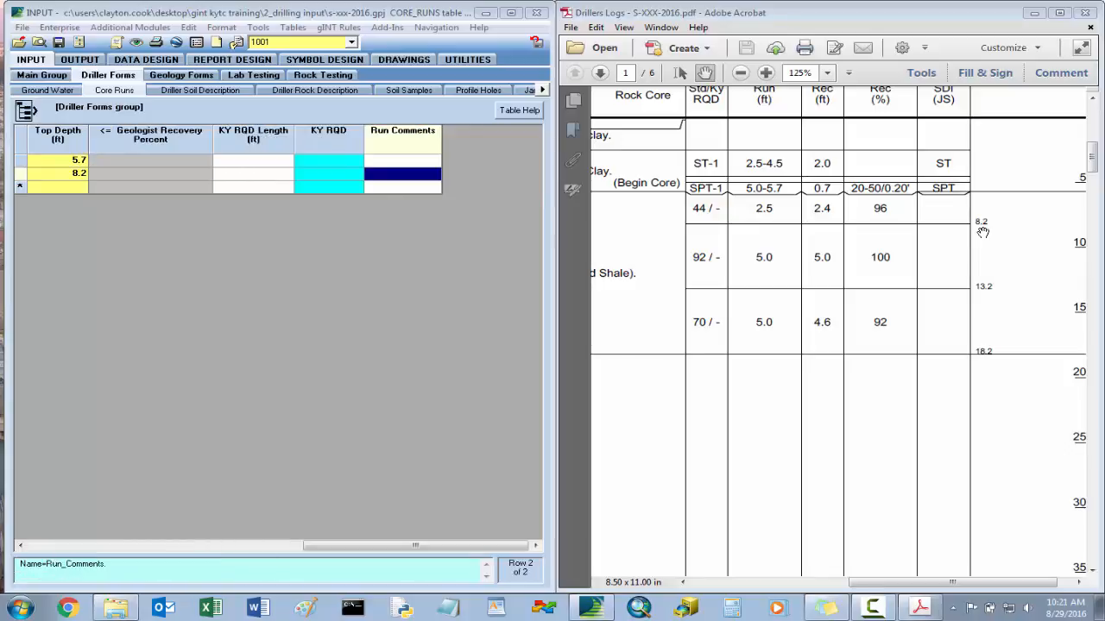
key("Right")
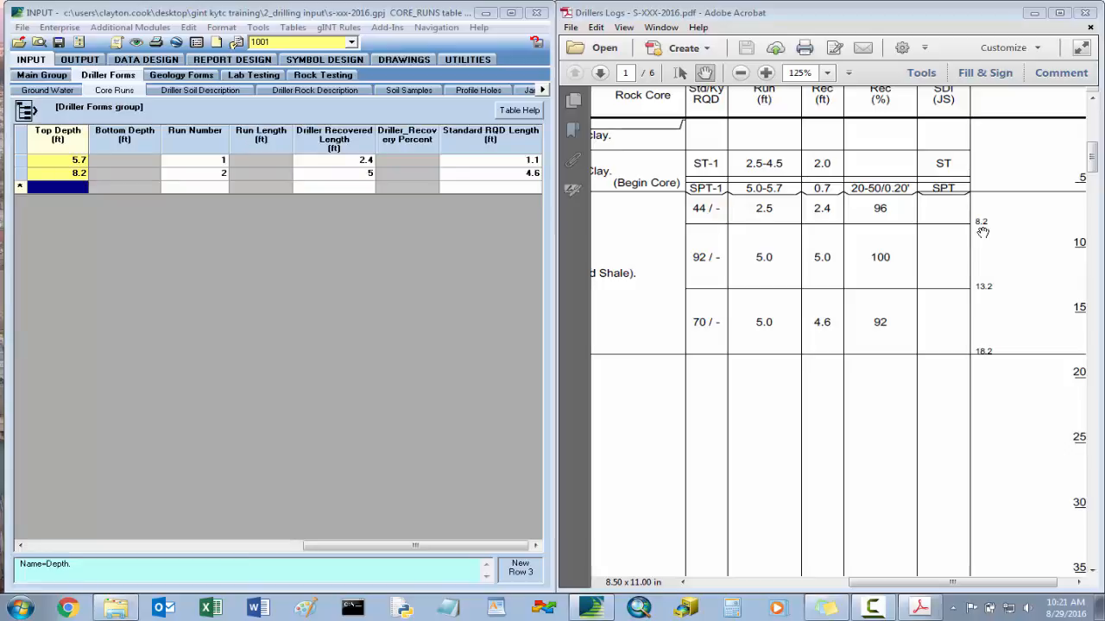
type("13.2")
key("Tab")
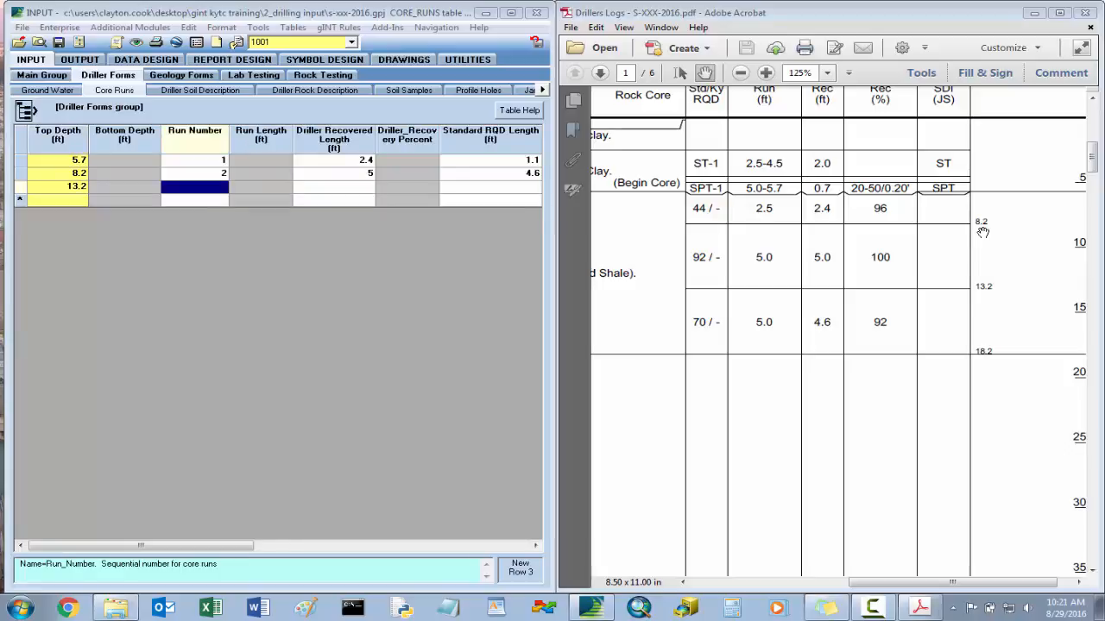
type("3")
key("Tab")
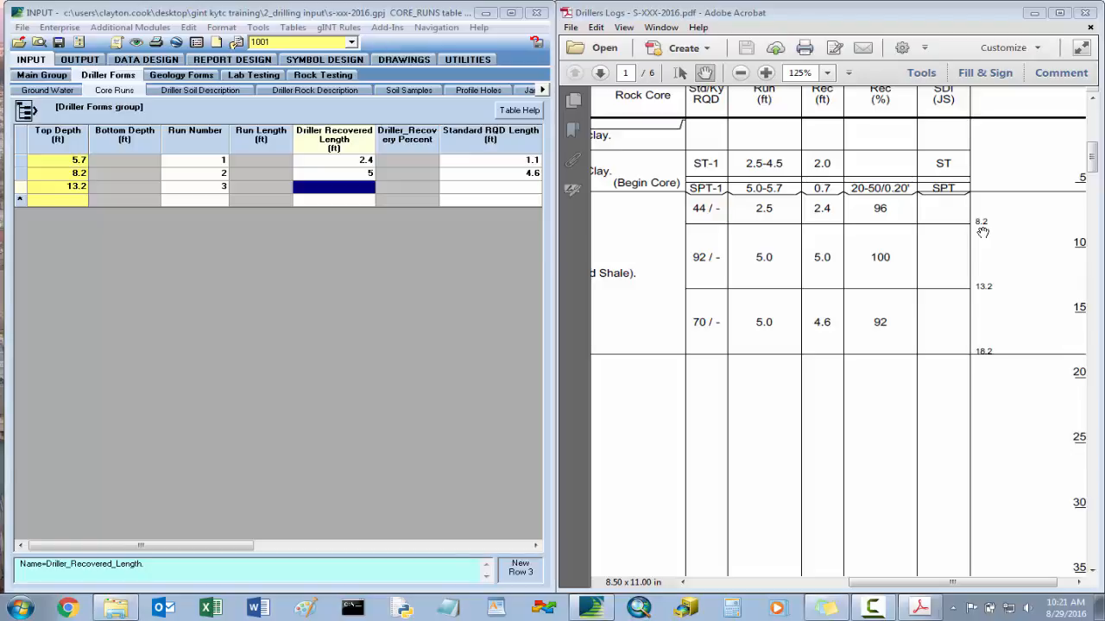
- Set core run 3's driller recovered length to 4.6 ft from the log and its standard RQD length to 3.5 ft
type("4.6")
key("Tab")
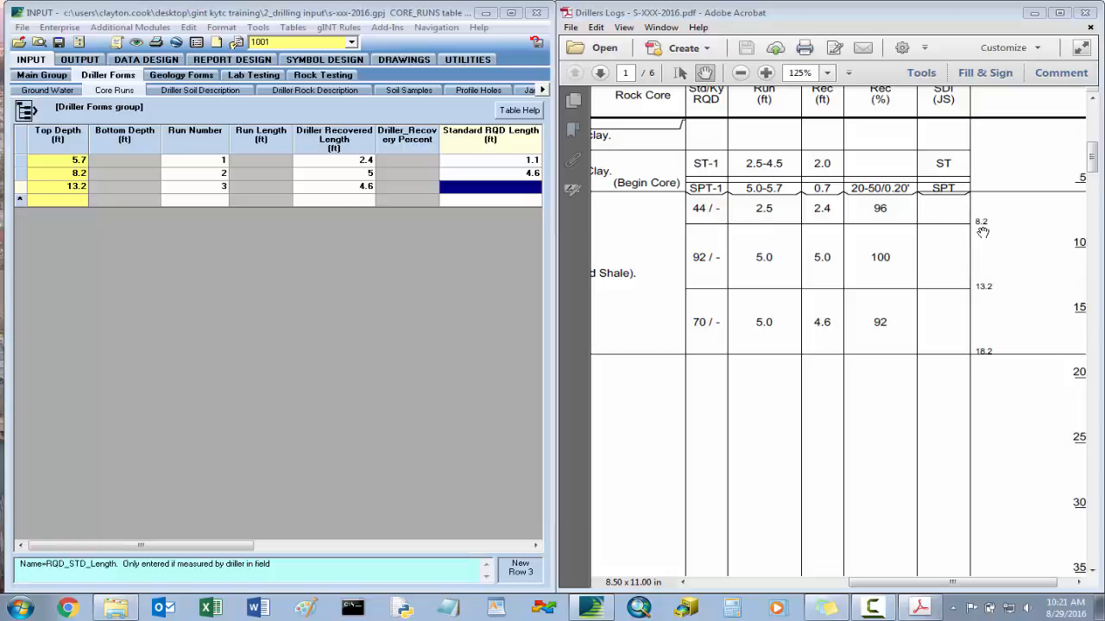
type(".5")
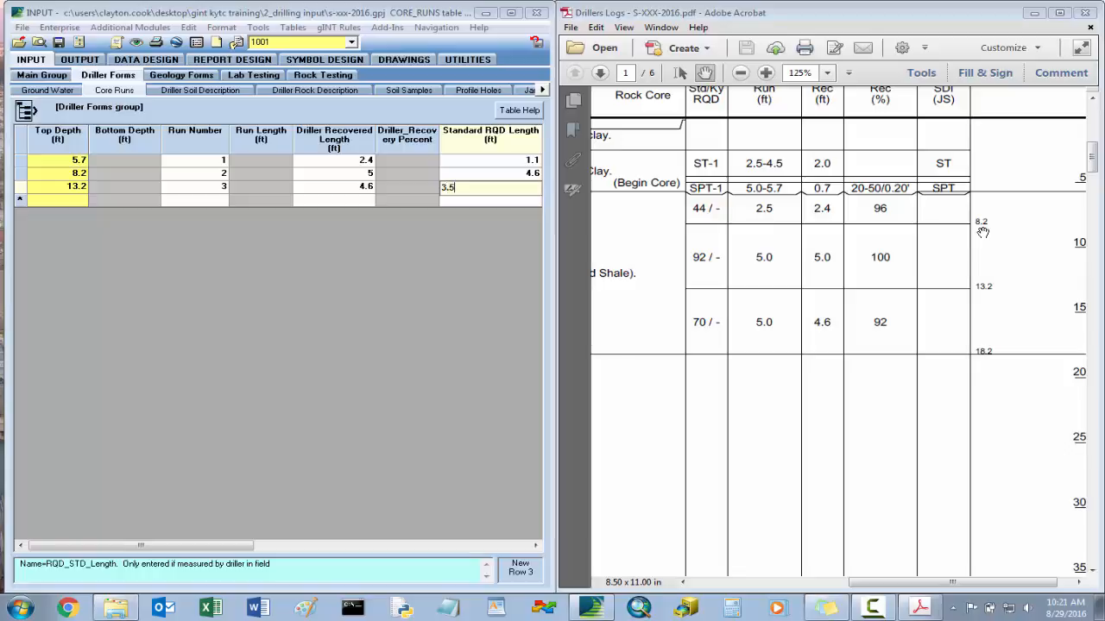
key("Tab")
key("Left")
key("Left")
key("Left")
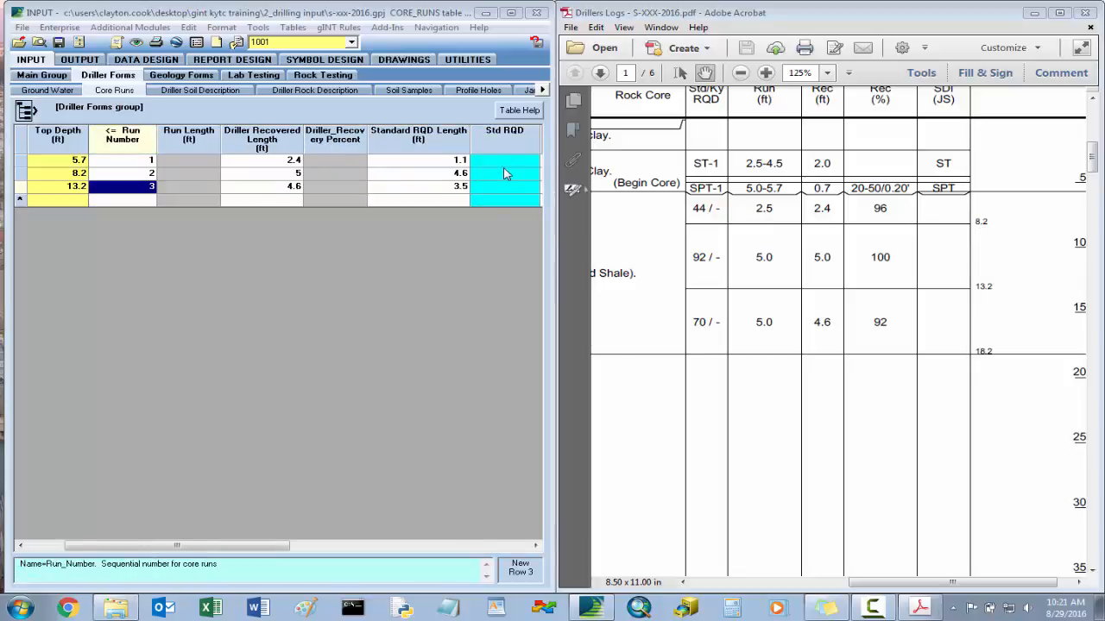
- Save the core run entries of hole 1001 so the bottom depths, run lengths and recovery percentages are calculated
left_click_drag(273, 547, 218, 543)
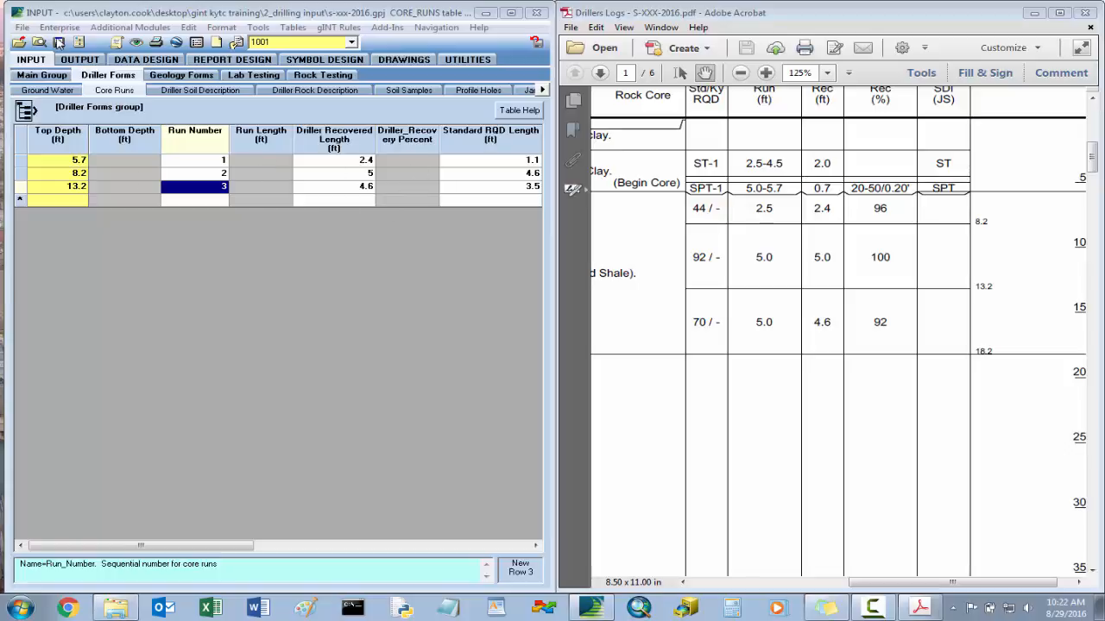
left_click(59, 43)
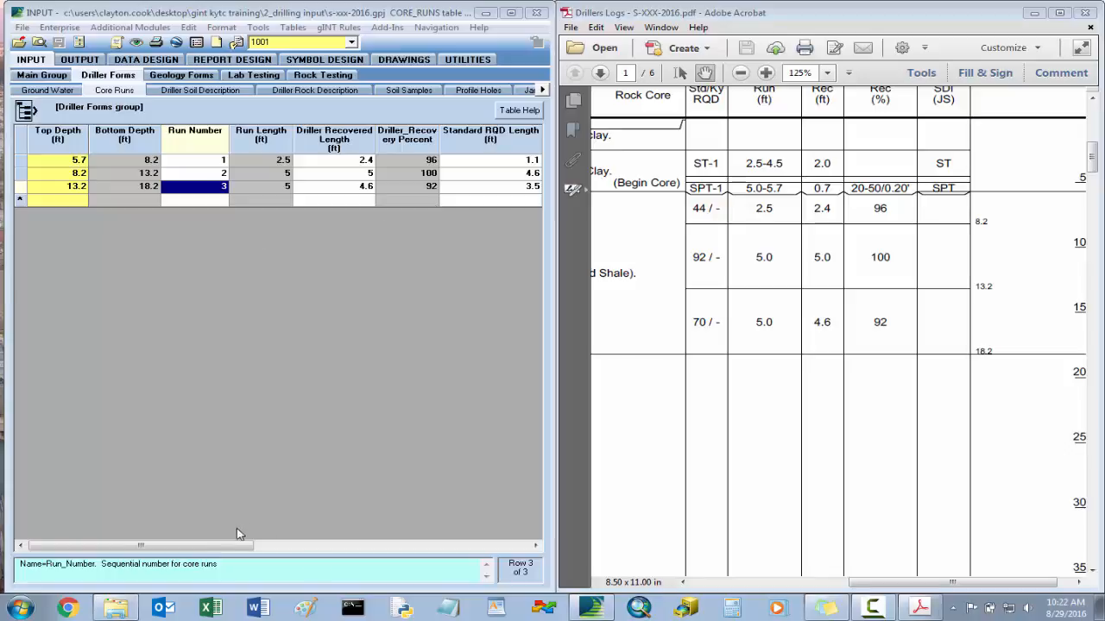
left_click_drag(249, 545, 226, 545)
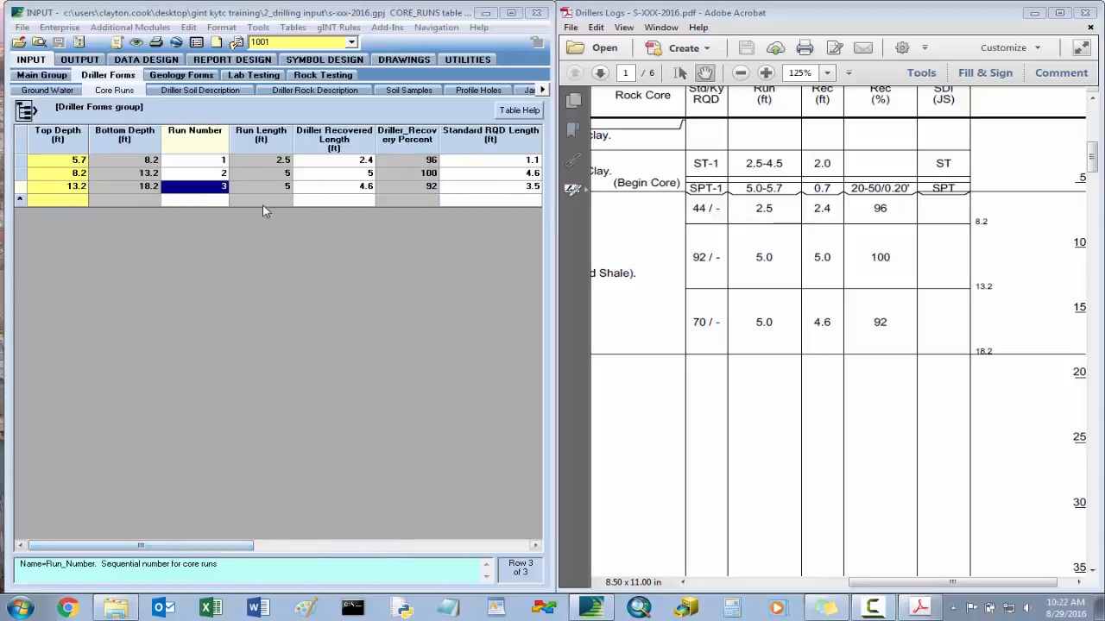
- Open hole 1001's driller soil description table and bring the log's depth and material description columns into view
left_click(207, 91)
left_click(861, 585)
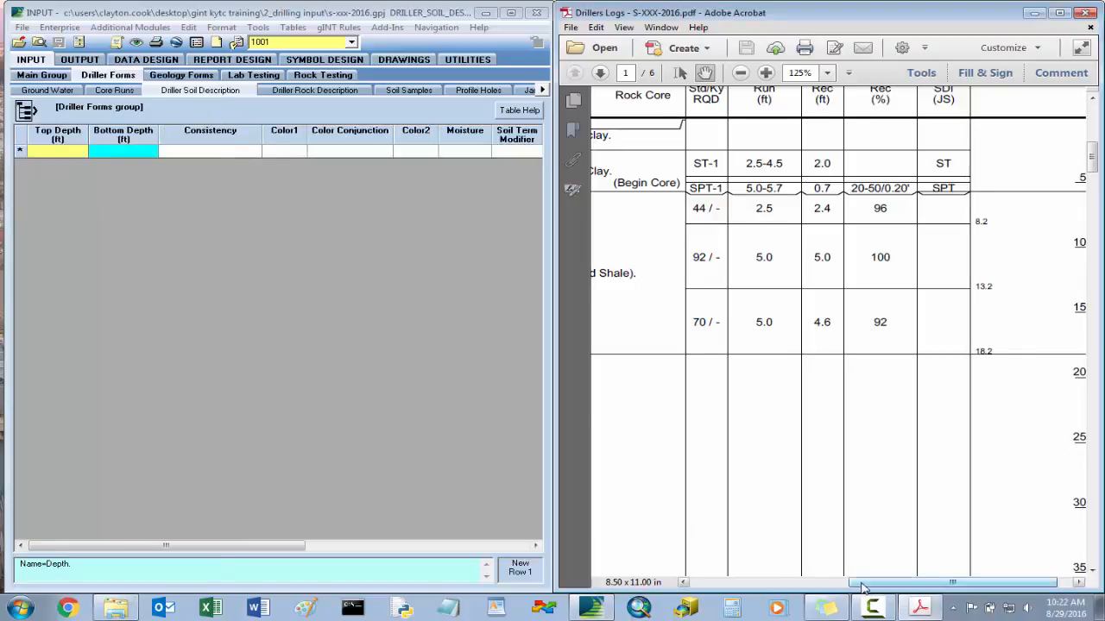
left_click_drag(861, 585, 718, 577)
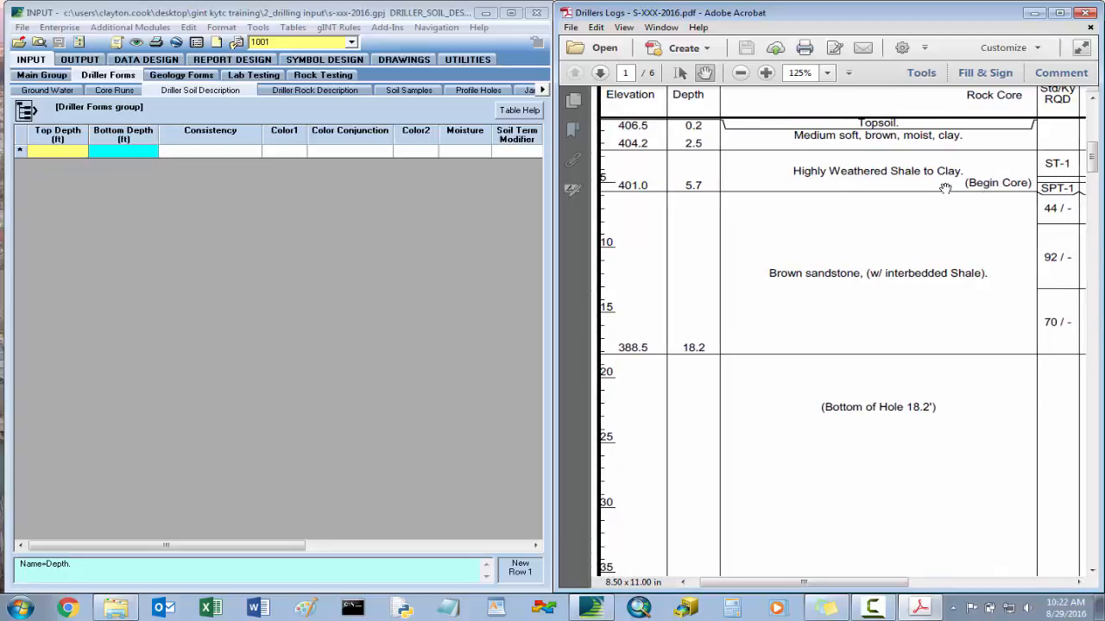
- Start the first soil layer of hole 1001 with a top depth of 0 ft, leaving its bottom depth blank
left_click(73, 153)
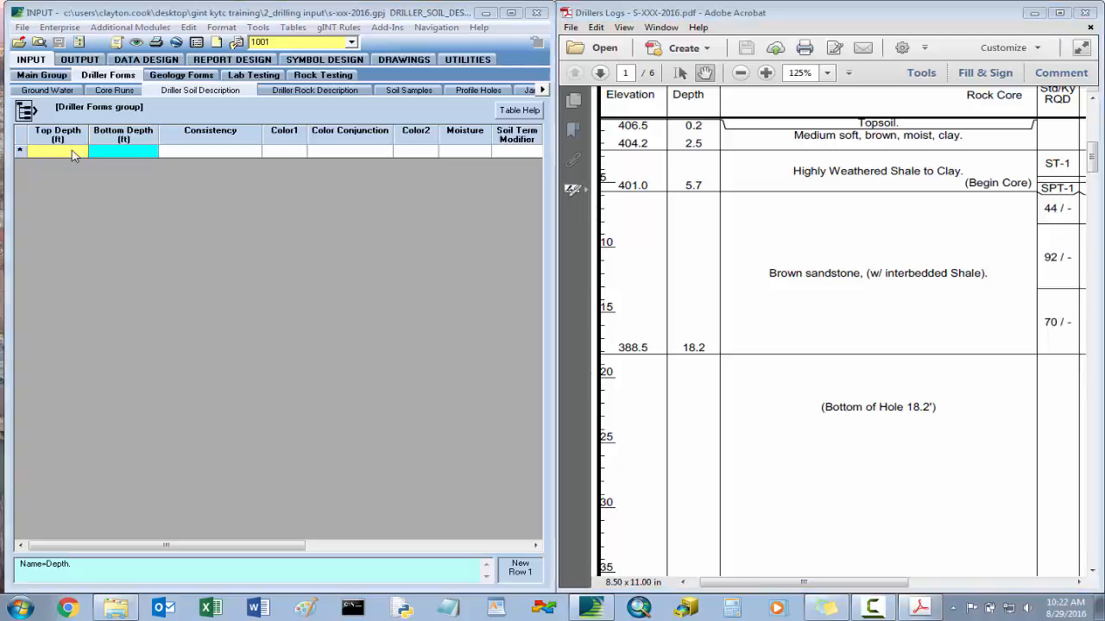
type("0")
key("Tab")
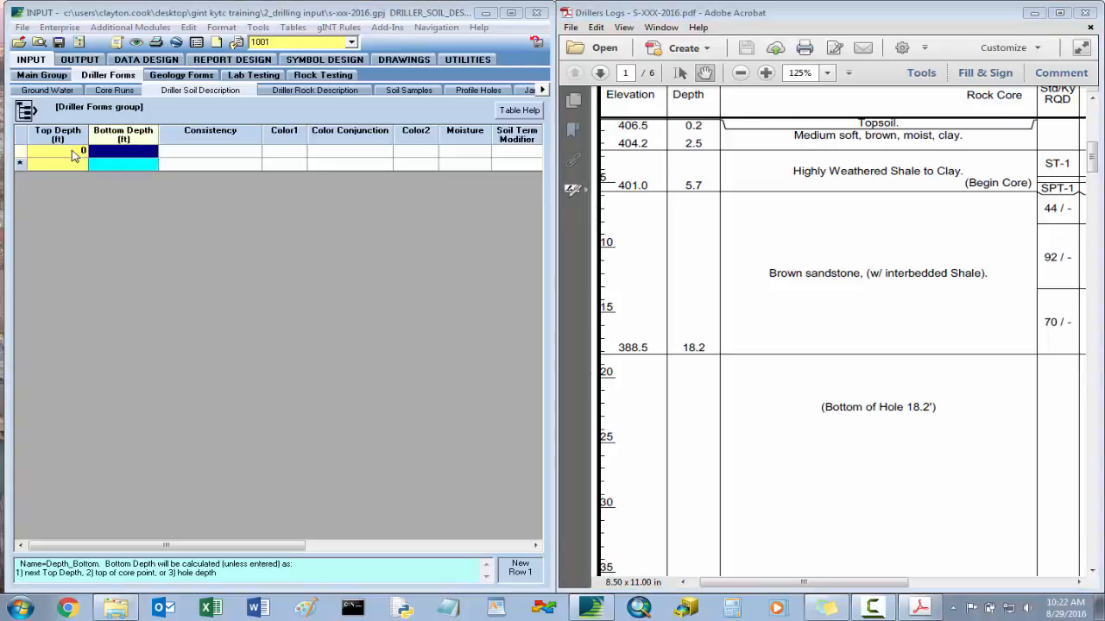
key("Tab")
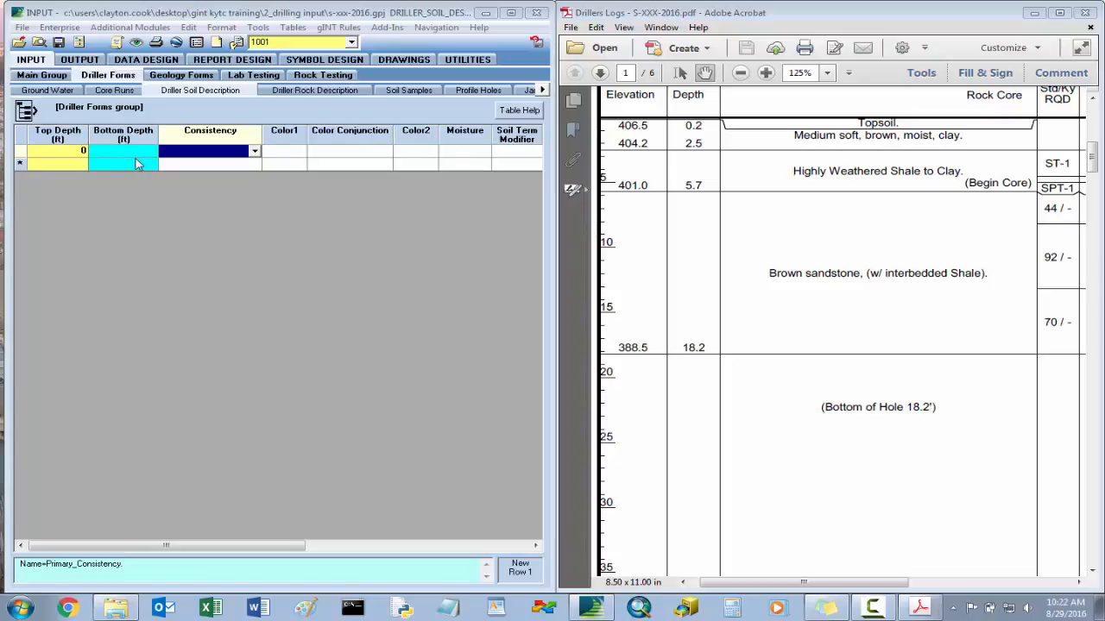
- Set the first layer's soil term to topsoil, leaving its consistency, colors, moisture, modifier and comments blank
key("Tab")
key("Tab")
key("Tab")
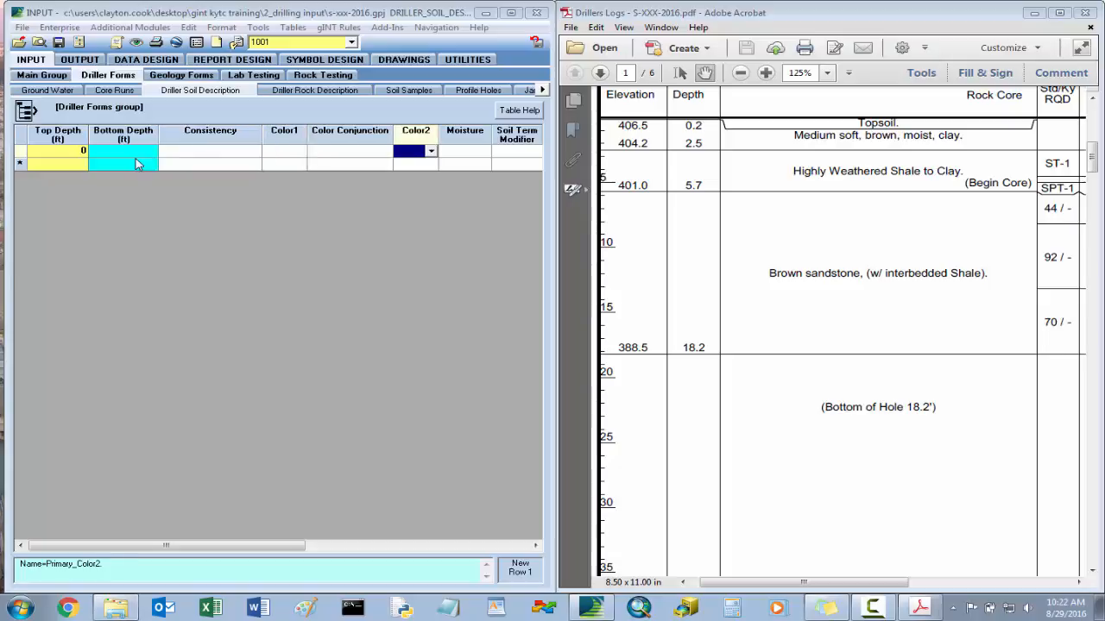
key("Tab")
key("Tab")
key("Tab")
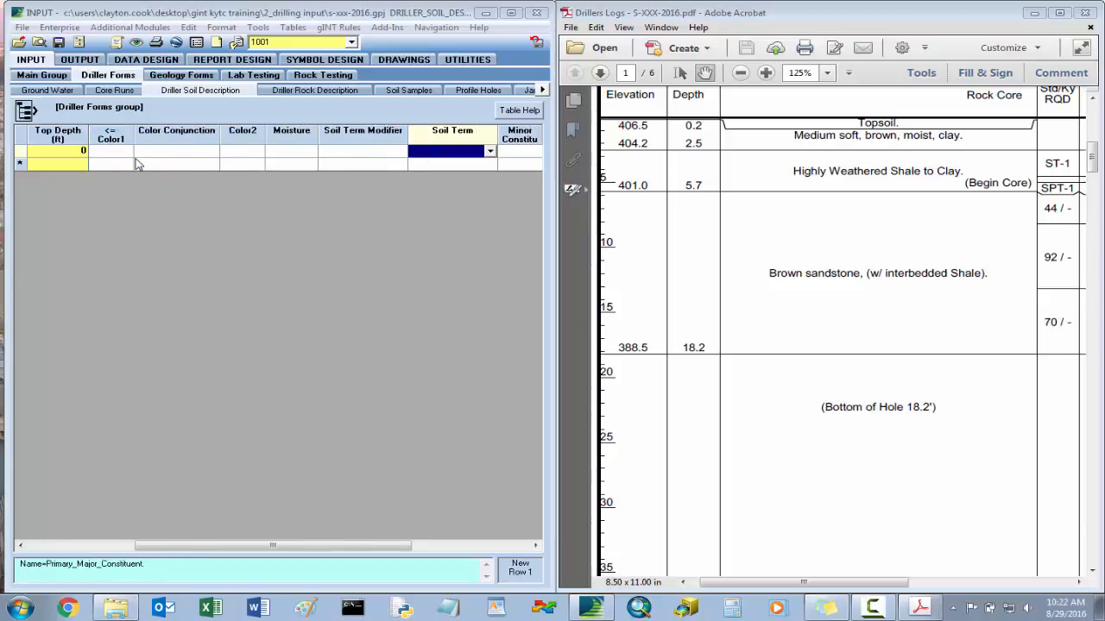
type("topsoil")
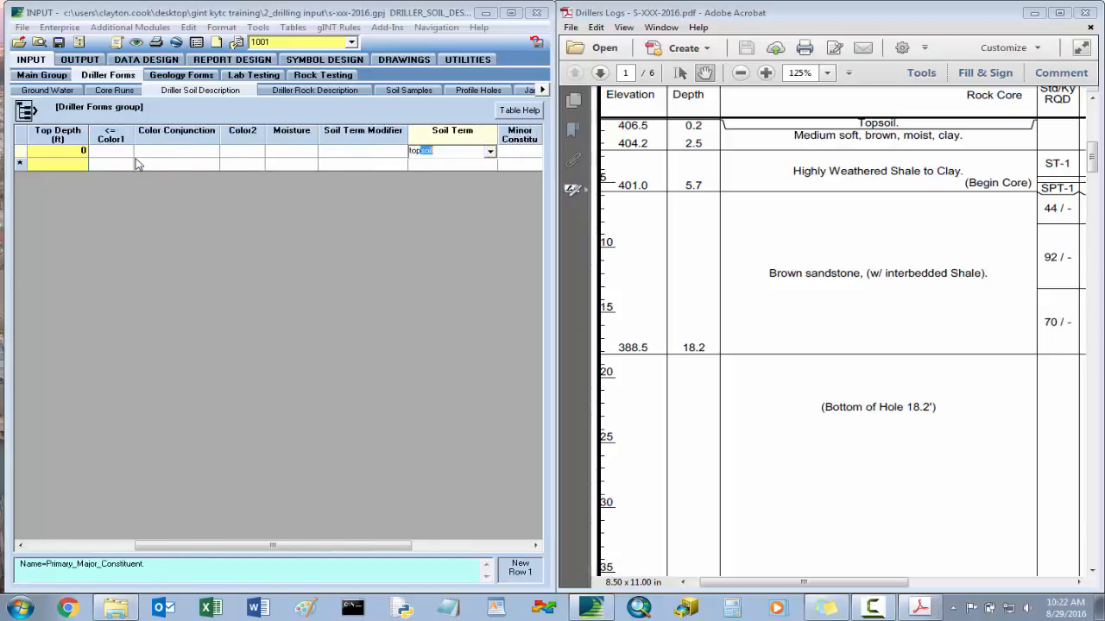
key("Tab")
key("Tab")
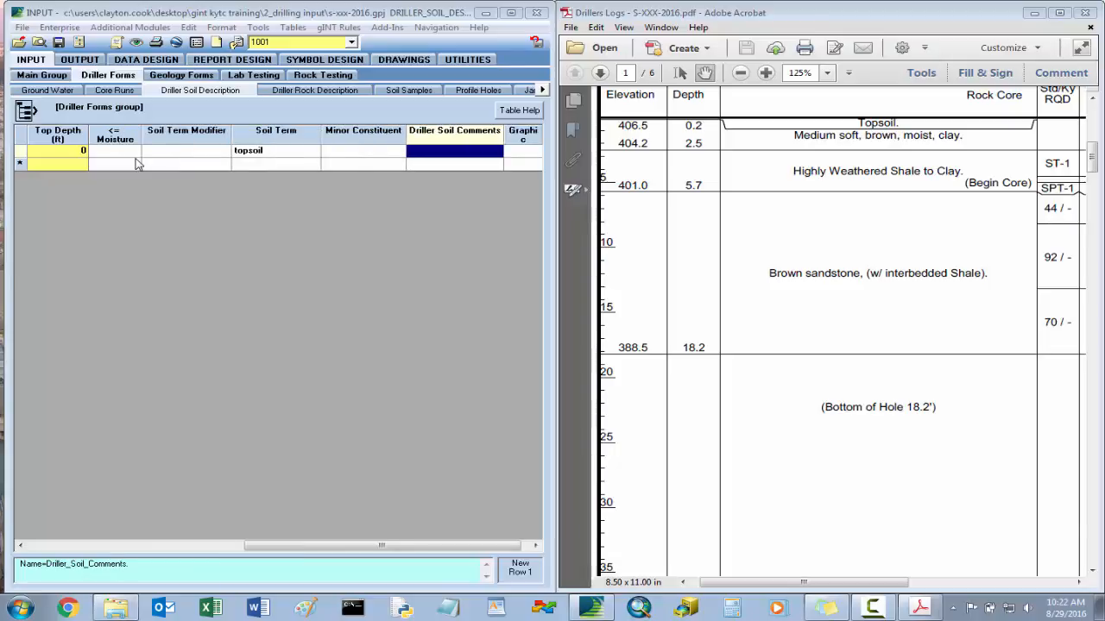
key("Tab")
key("Tab")
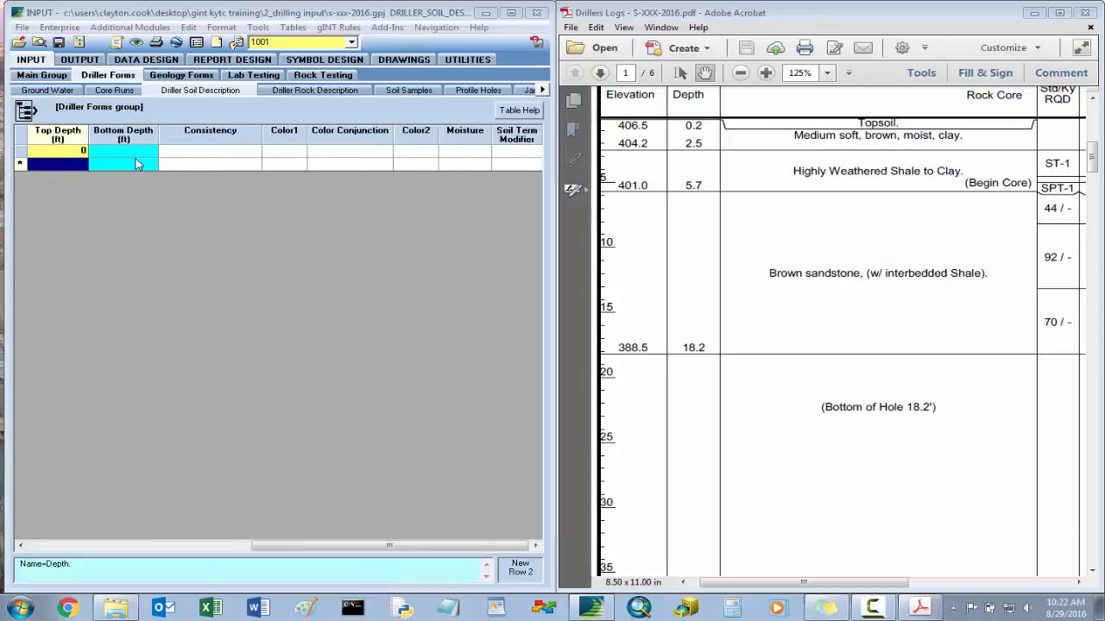
- Add a second soil layer with a top depth of 0.2 ft and medium soft consistency, leaving its bottom depth blank
type("0.2")
key("Tab")
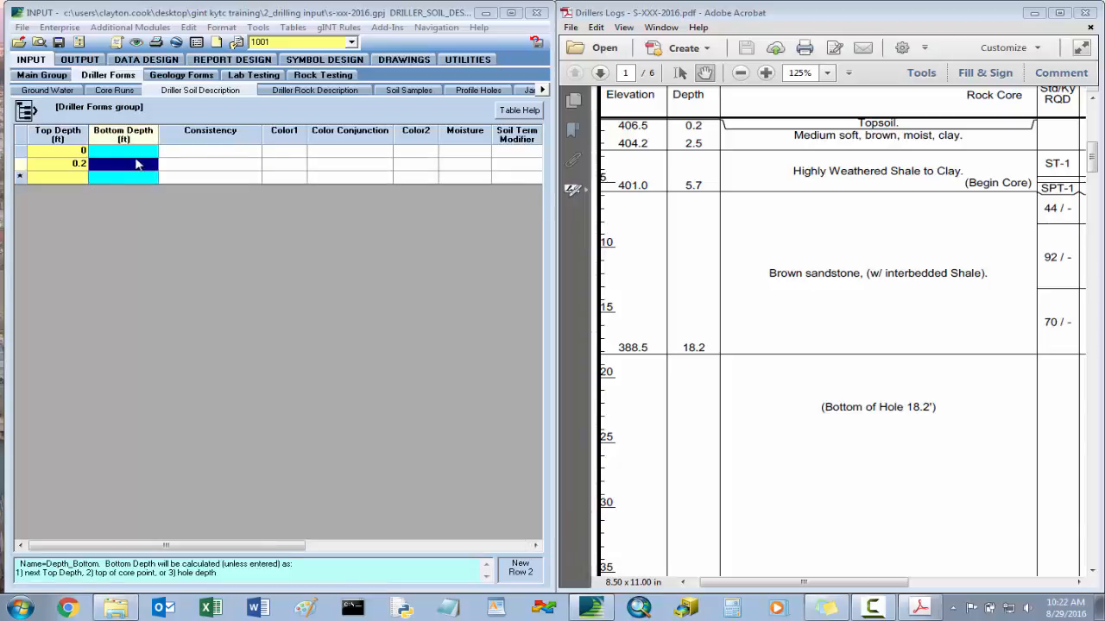
key("Tab")
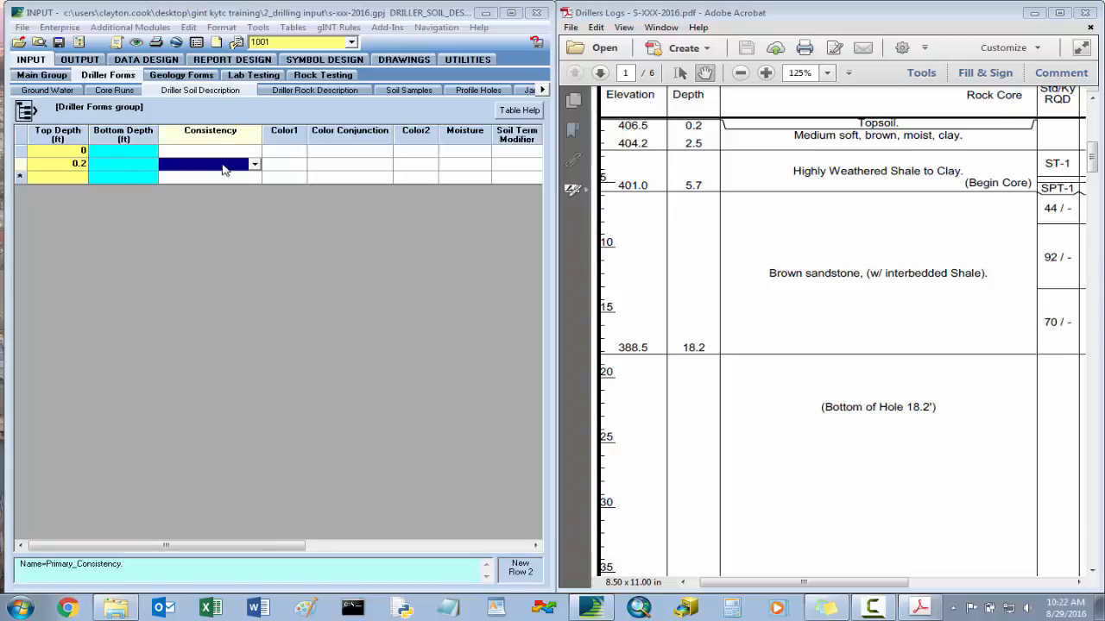
left_click(255, 165)
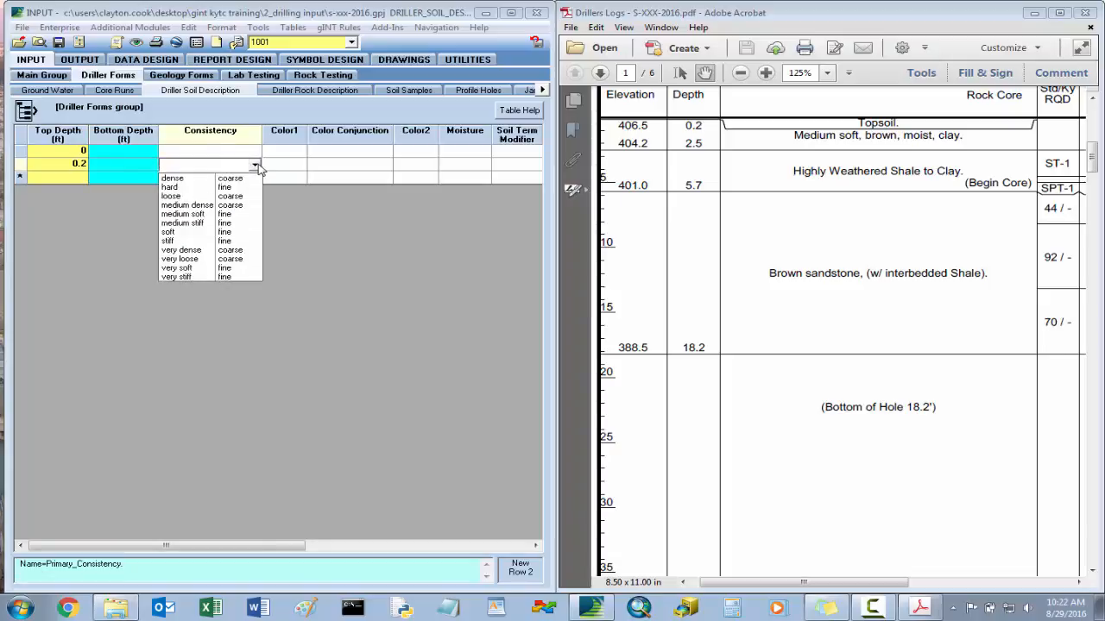
left_click(207, 215)
key("Tab")
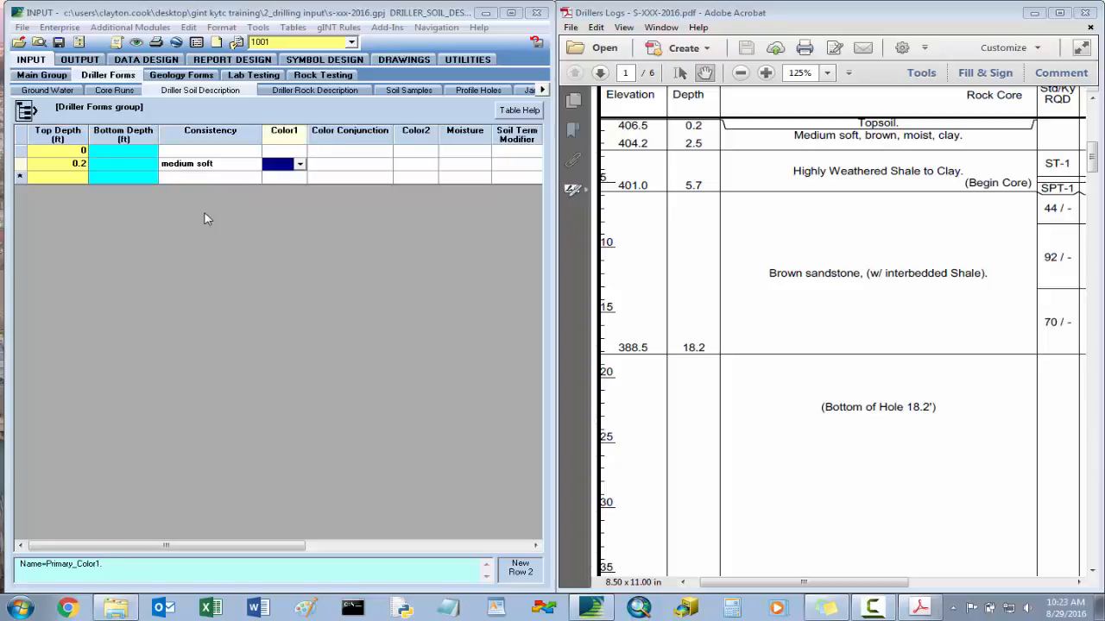
- Set the 0.2 ft layer's Color2 to brown and its moisture to moist
left_click(421, 164)
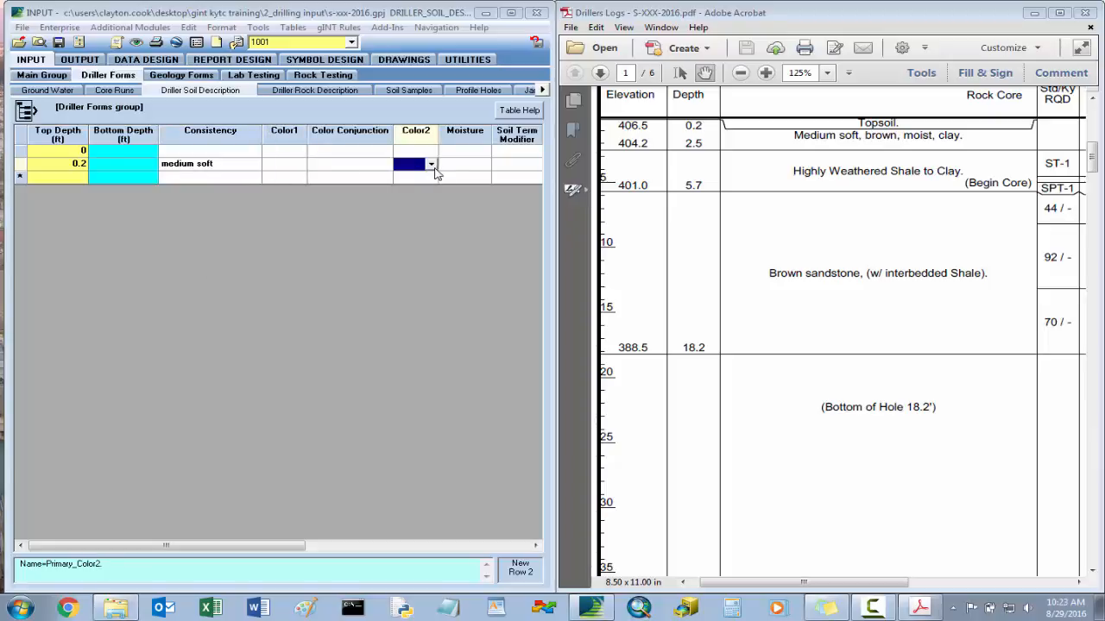
left_click(431, 165)
left_click(406, 187)
key("Tab")
left_click(485, 165)
left_click(455, 177)
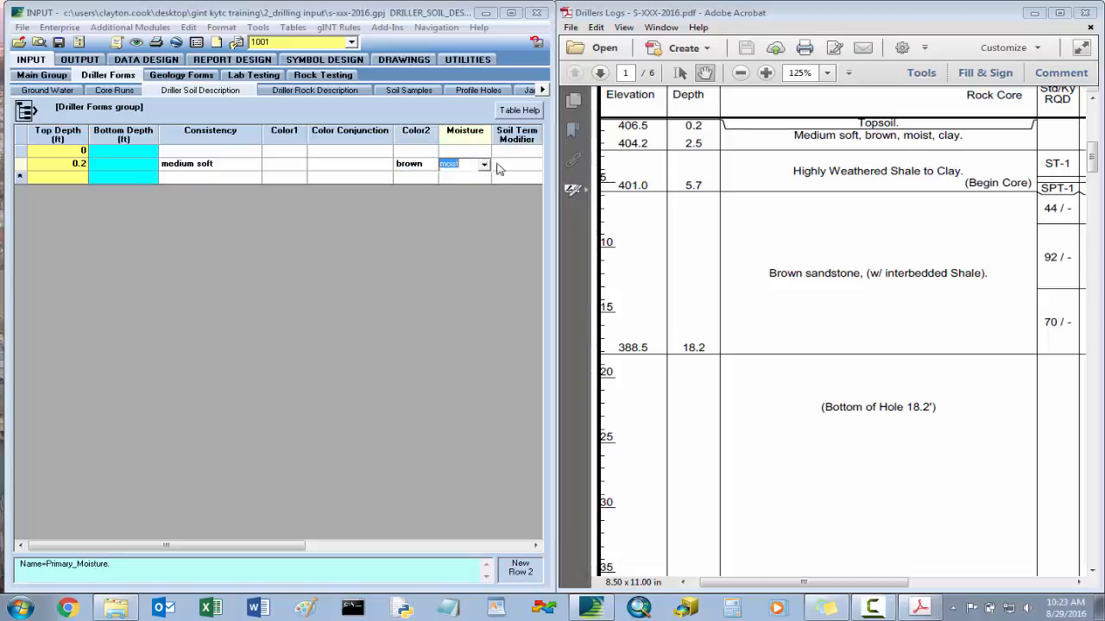
- Set the 0.2 ft layer's soil term to clay, leaving its soil term modifier, minor constituent and comments blank
left_click(507, 167)
left_click(504, 165)
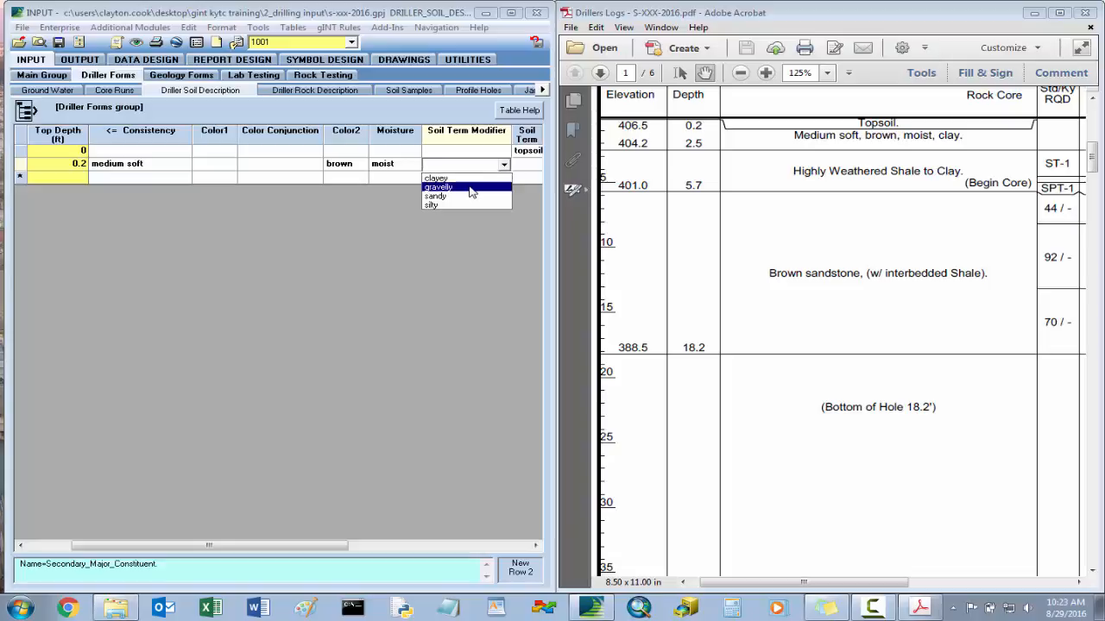
left_click(523, 169)
left_click(524, 168)
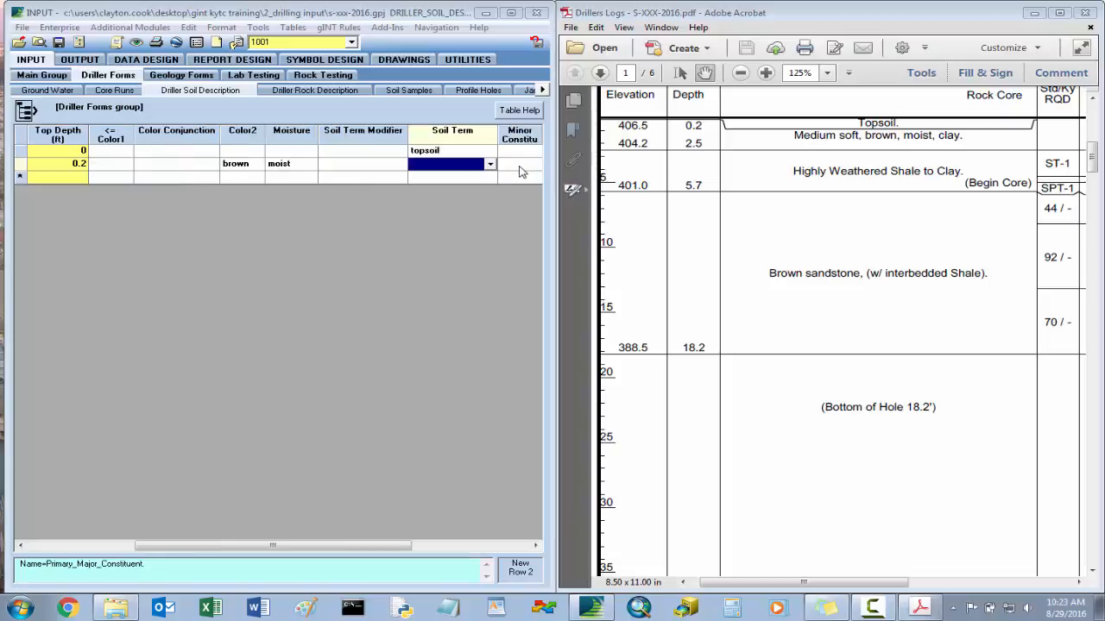
left_click(490, 166)
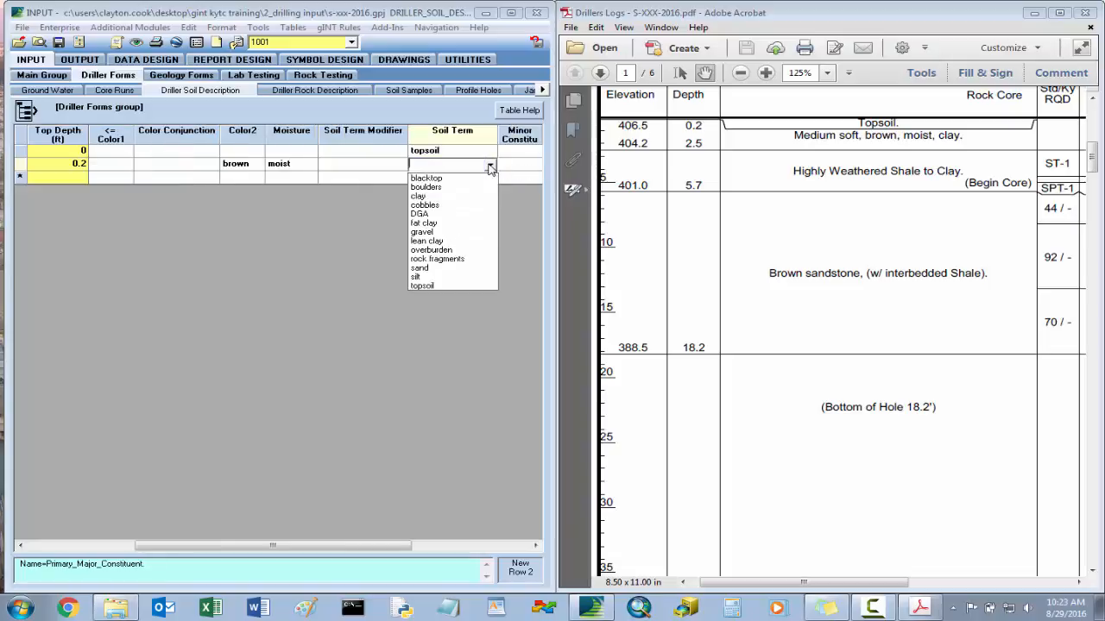
left_click(455, 197)
key("Tab")
key("Tab")
key("Tab")
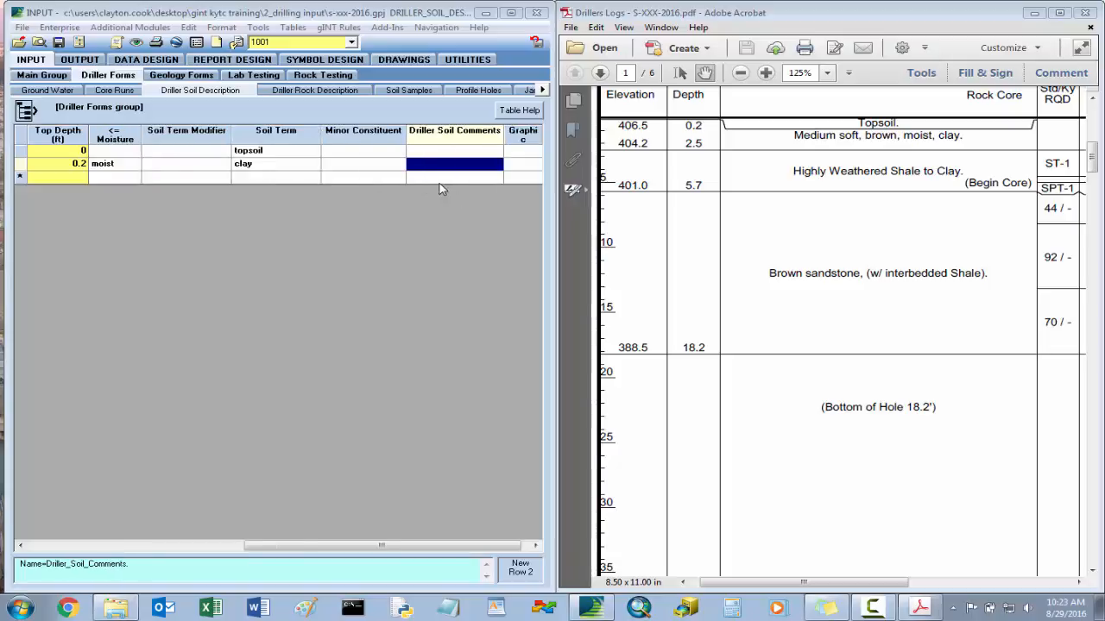
key("Tab")
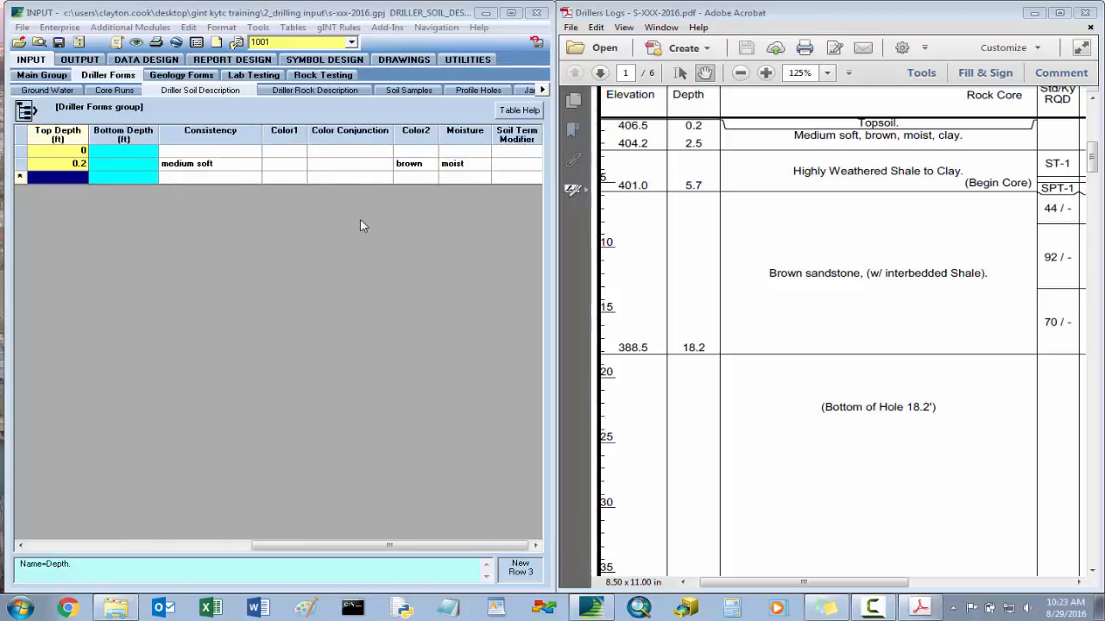
- Add a third soil layer with a top depth of 2.5 ft, leaving its bottom depth, consistency and soil term modifier blank
type("2.5")
key("Tab")
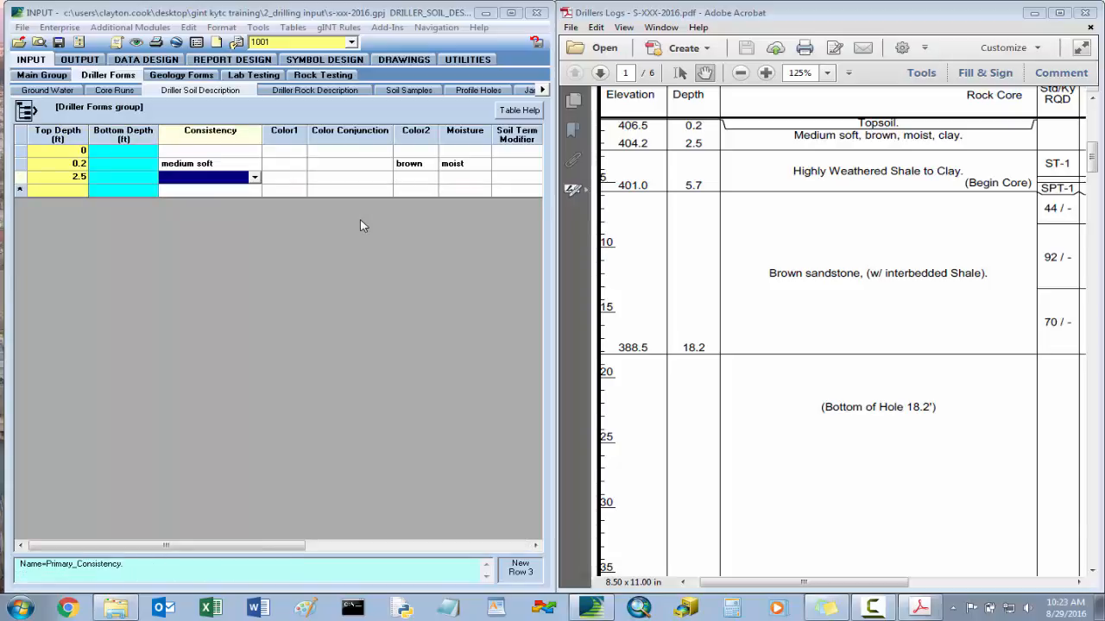
left_click(255, 177)
left_click(255, 178)
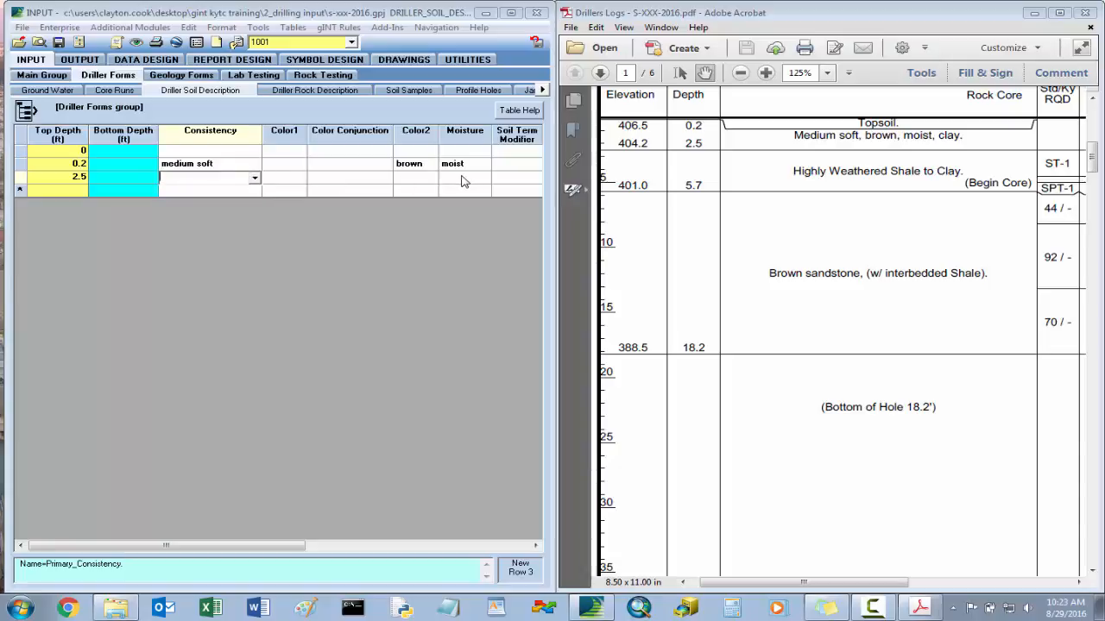
left_click(496, 181)
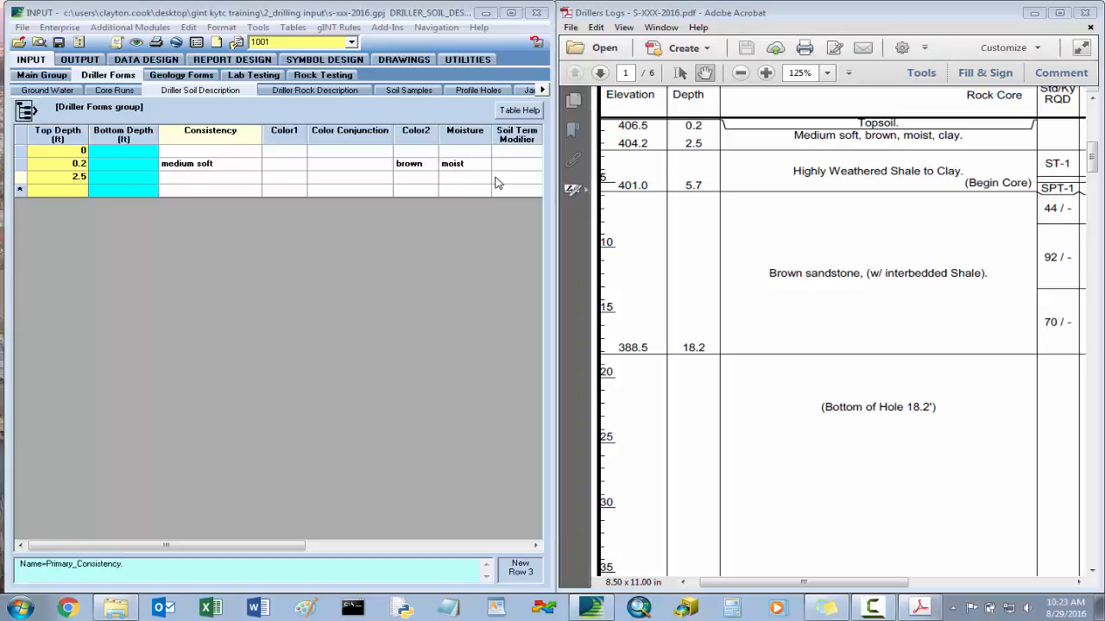
left_click(506, 179)
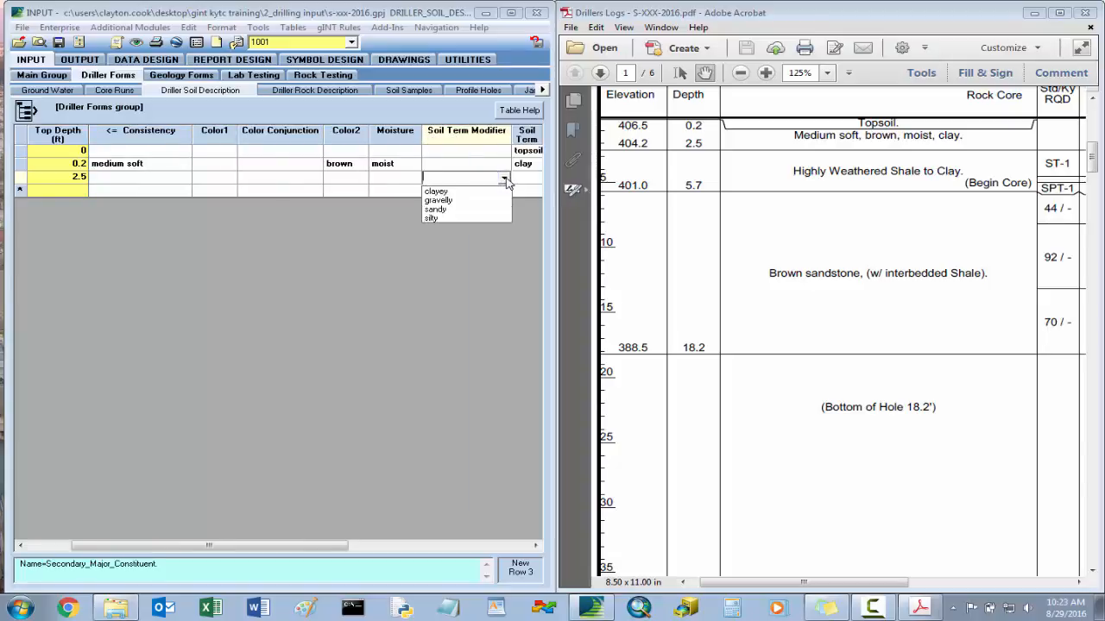
left_click(506, 180)
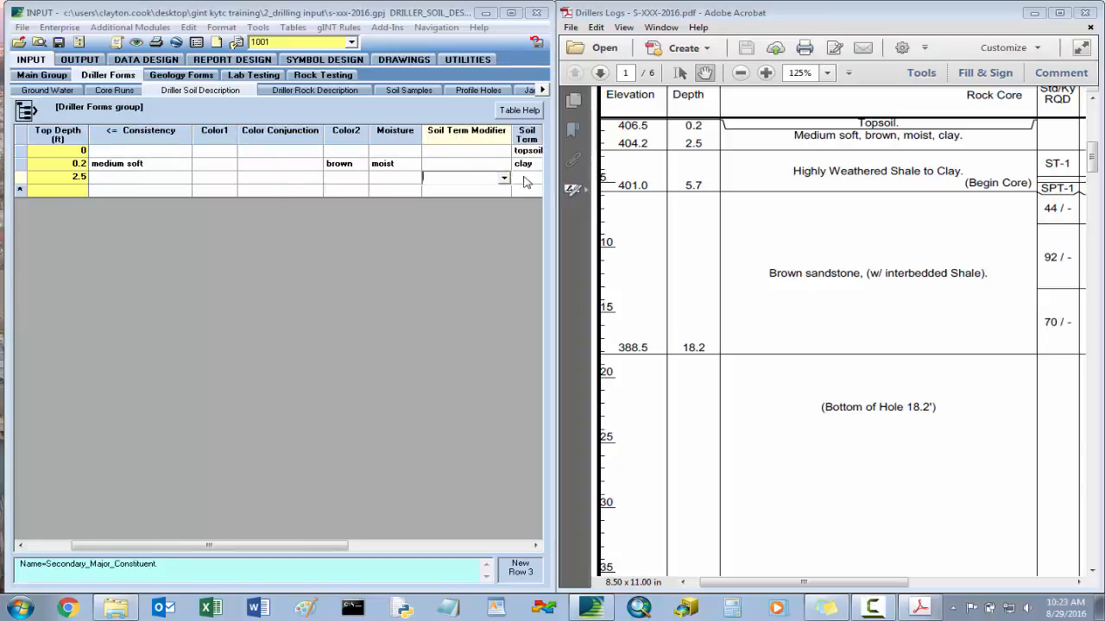
- Enter "Highly Weathered Shale to Clay" as the custom soil term of the 2.5 ft layer
left_click(521, 178)
left_click(491, 179)
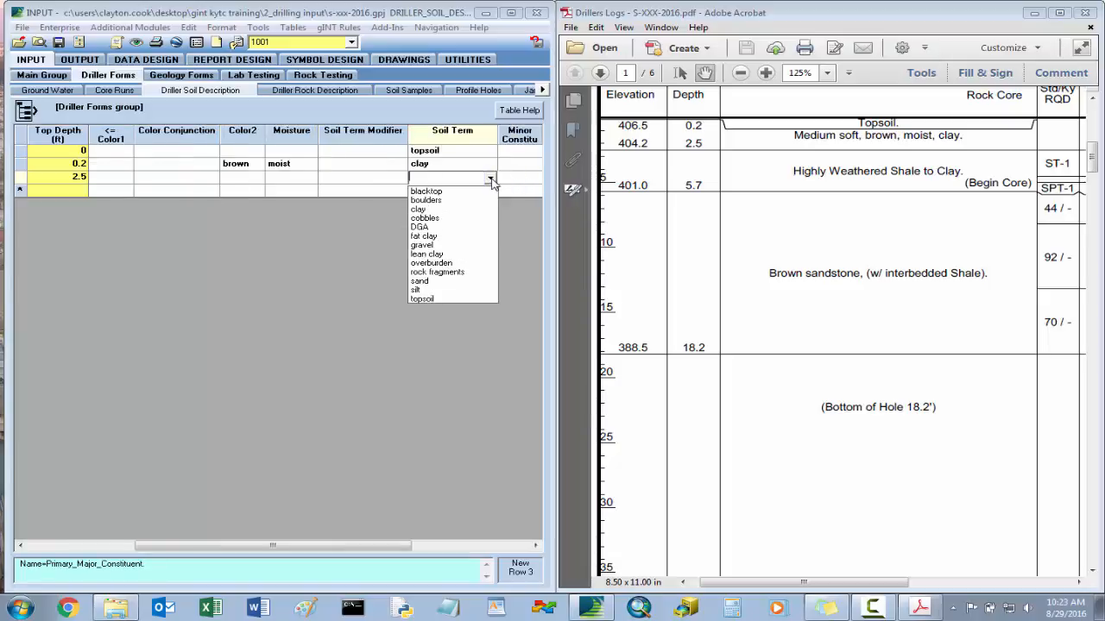
left_click(491, 180)
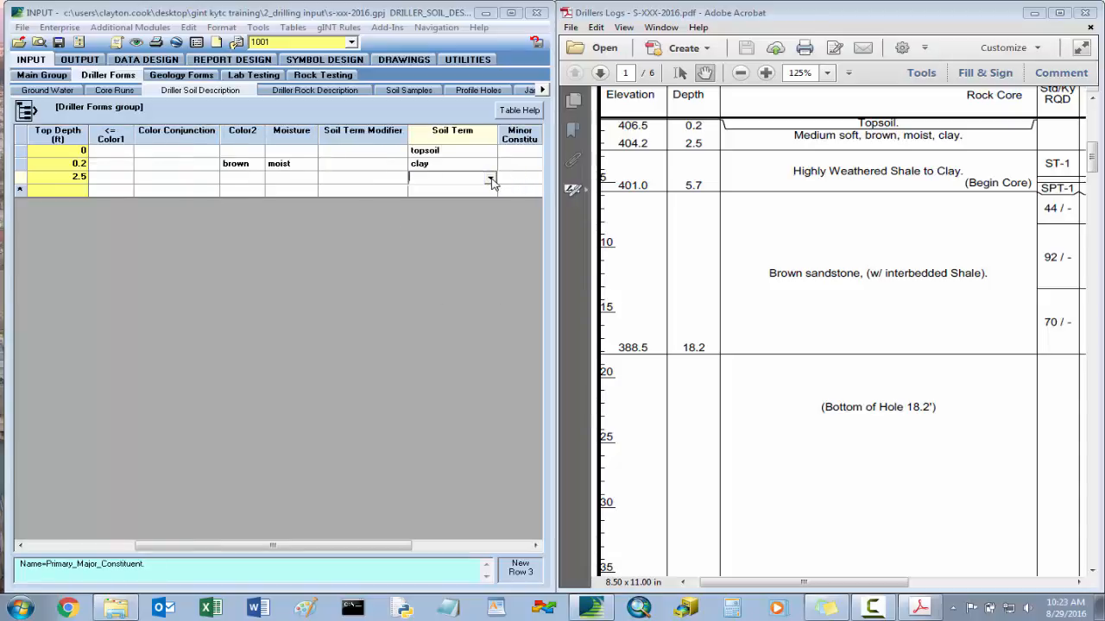
left_click(460, 188)
left_click(445, 183)
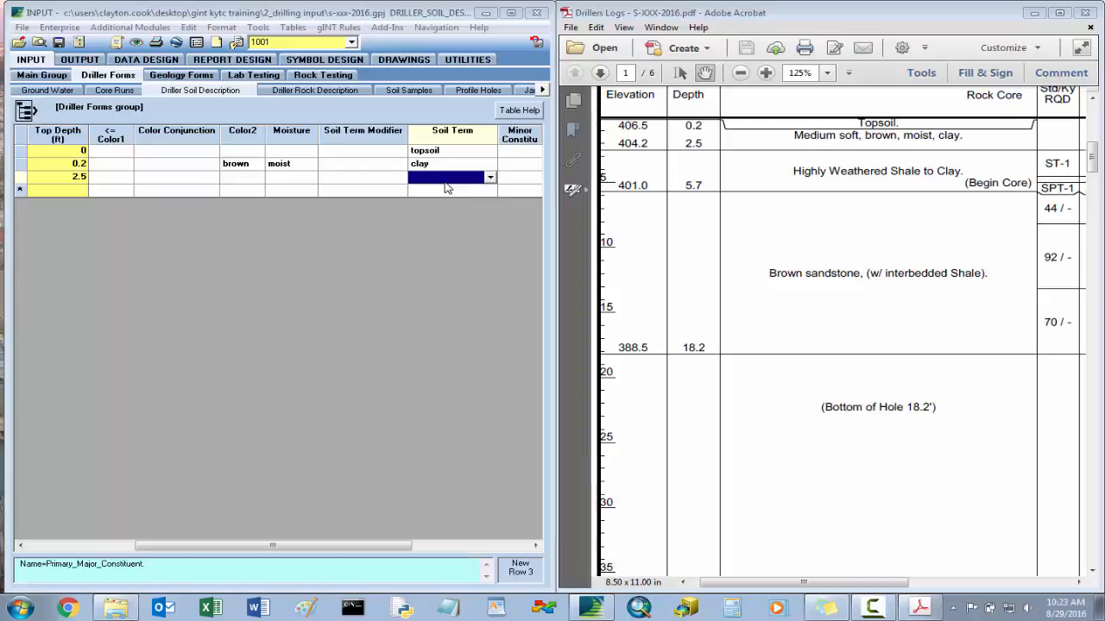
type("Highly Weathere")
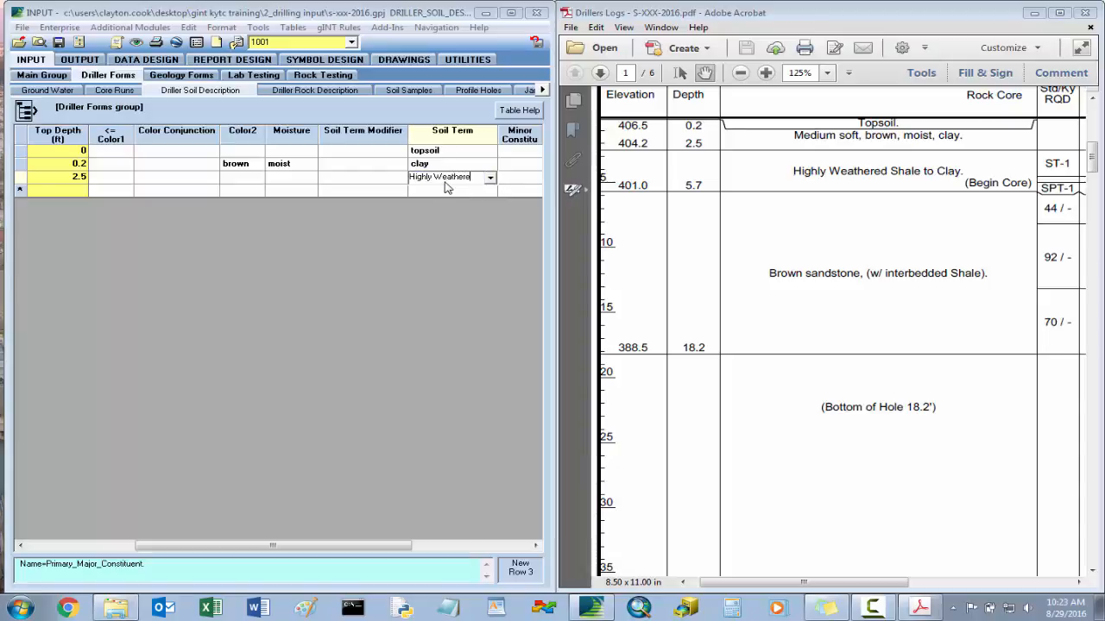
type("d Shalt to Clay")
key("BackSpace")
type("y")
key("Tab")
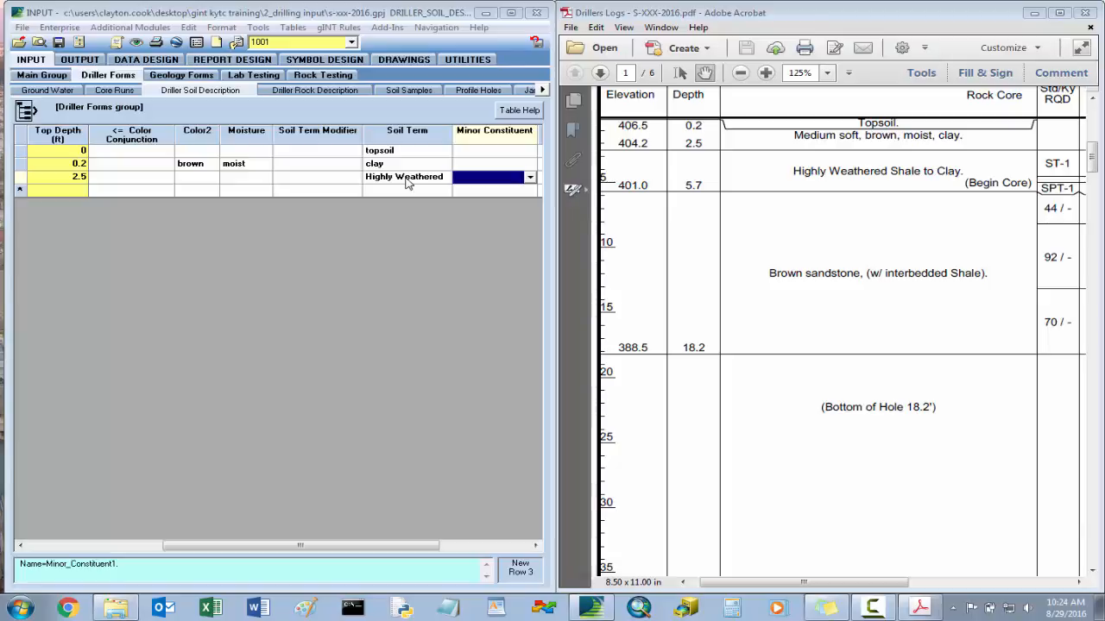
- Leave the 2.5 ft layer's minor constituent and comments blank, and save the driller soil descriptions
key("Tab")
key("Tab")
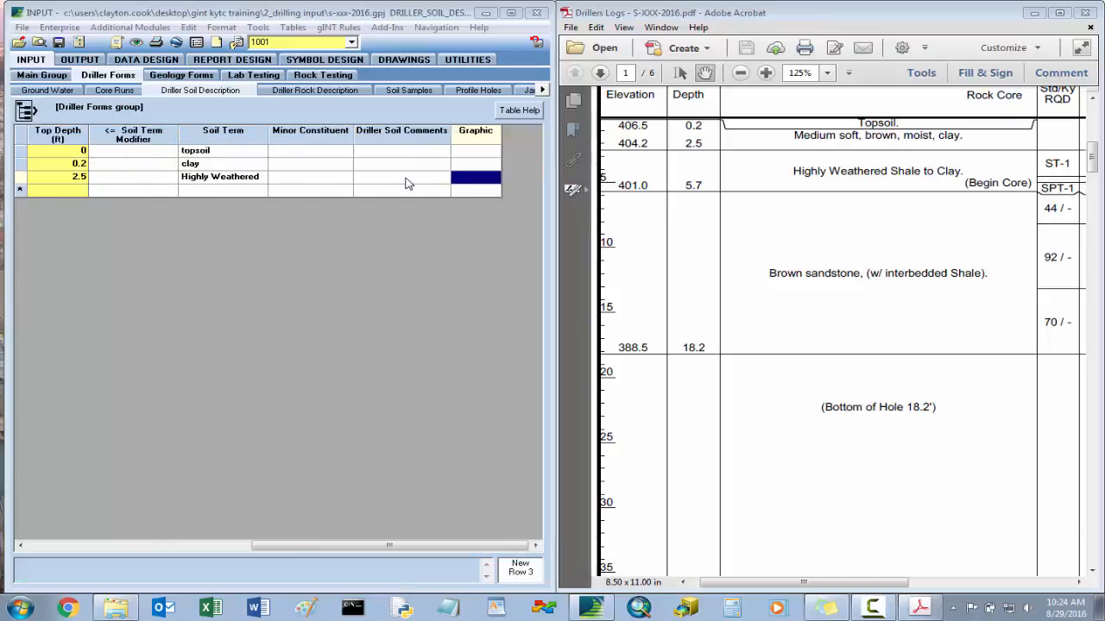
key("shift+Tab")
key("shift+Tab")
key("shift+Tab")
key("shift+Tab")
key("shift+Tab")
key("shift+Tab")
key("shift+Tab")
key("shift+Tab")
key("shift+Tab")
key("shift+Tab")
key("shift+Tab")
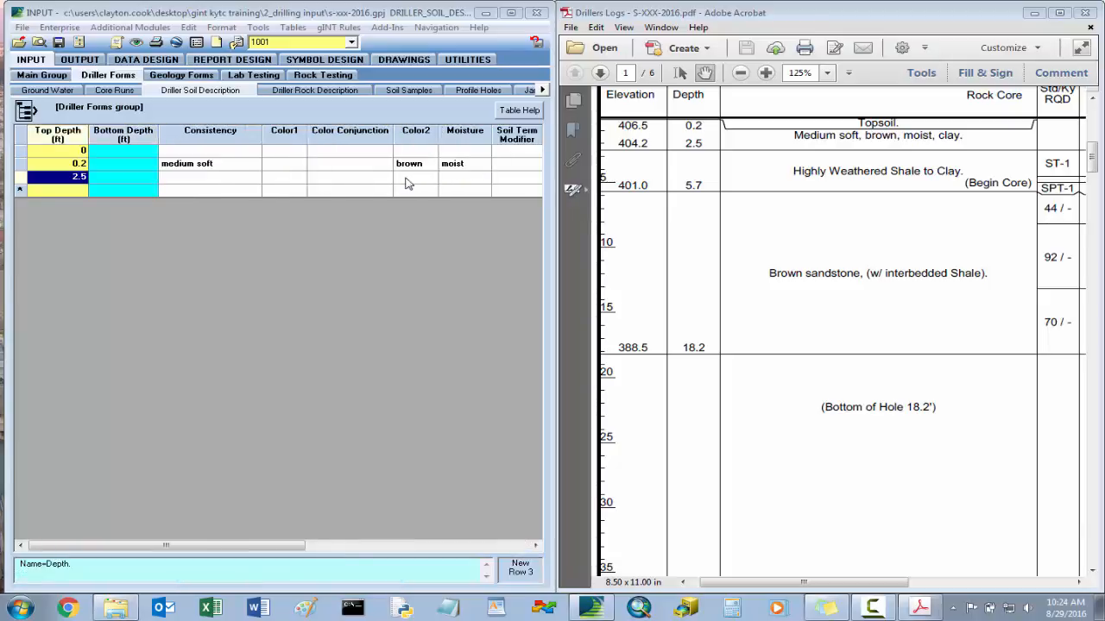
left_click(58, 41)
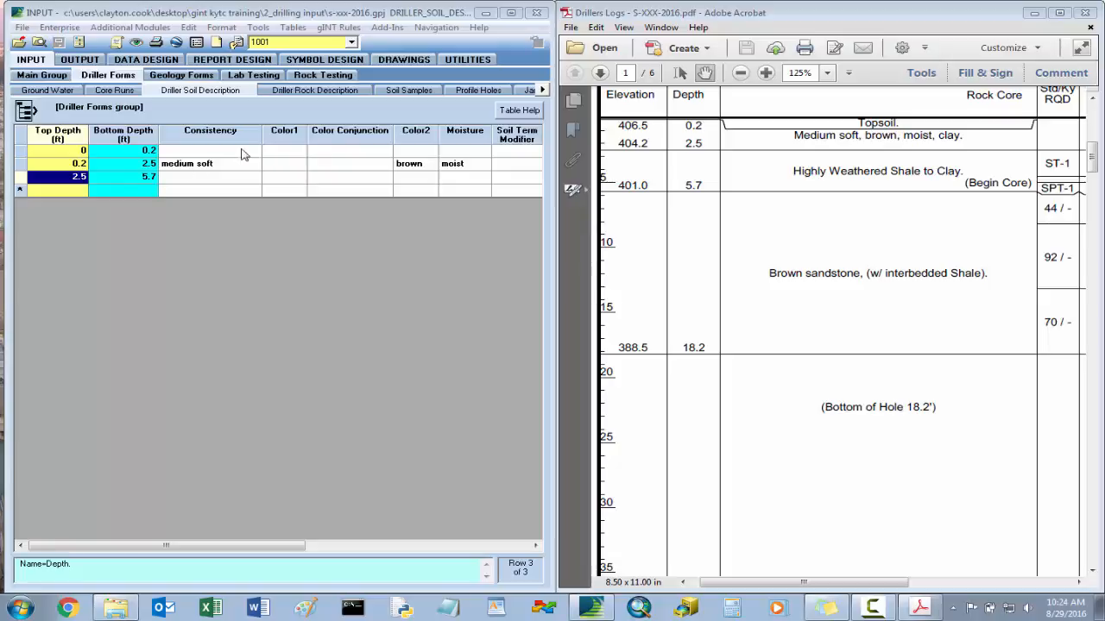
- Add a driller rock description layer with a top depth of 5.7 ft and Color1 brown
left_click(327, 91)
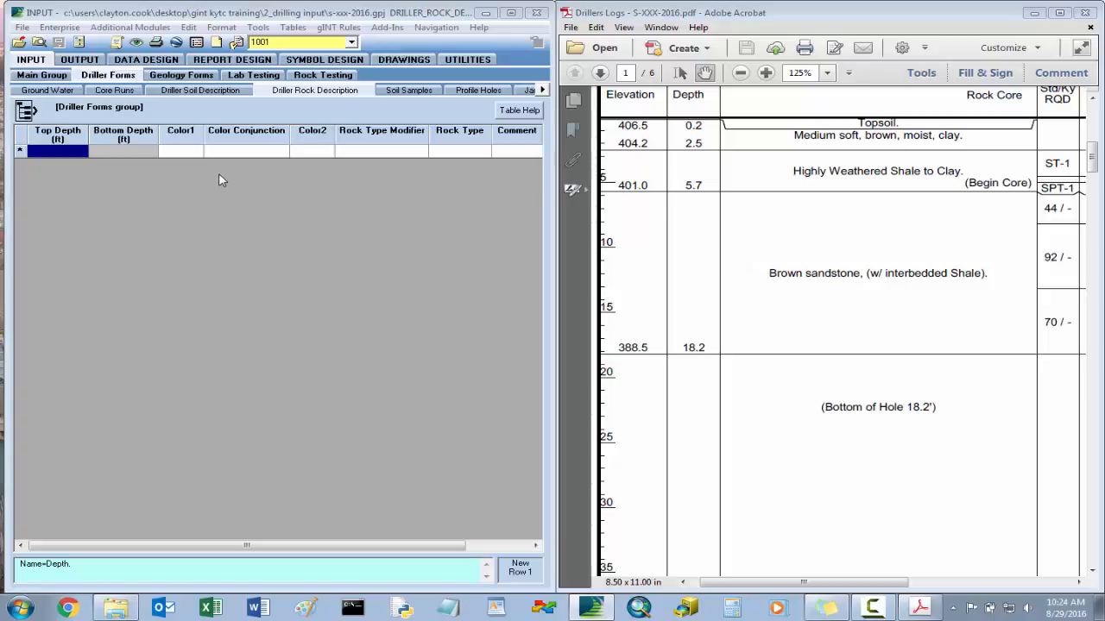
type("5.7")
key("Tab")
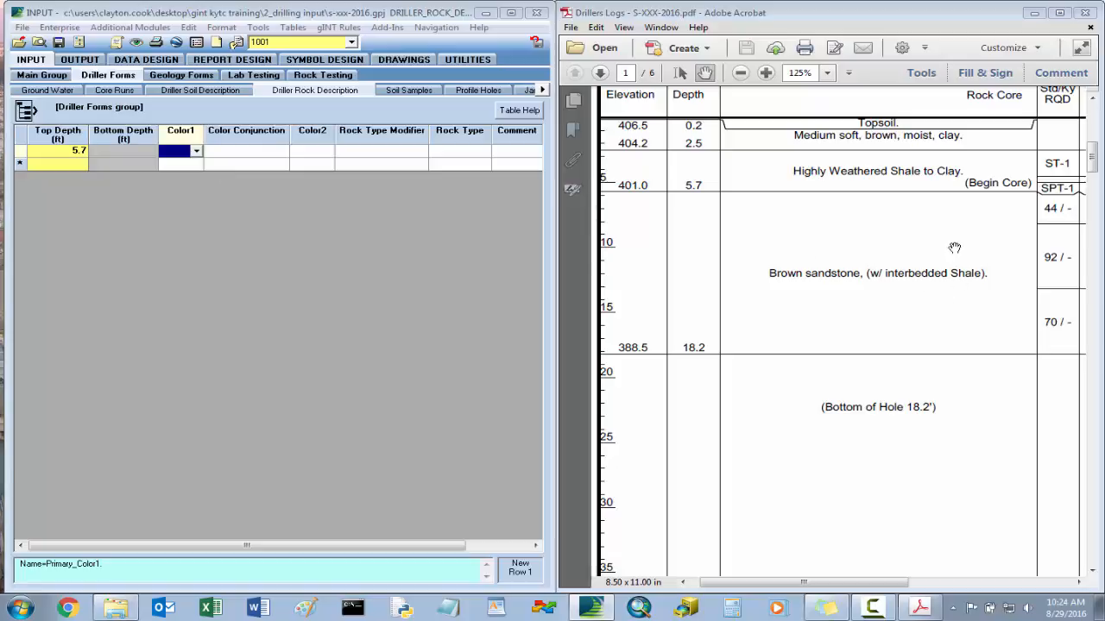
left_click(198, 151)
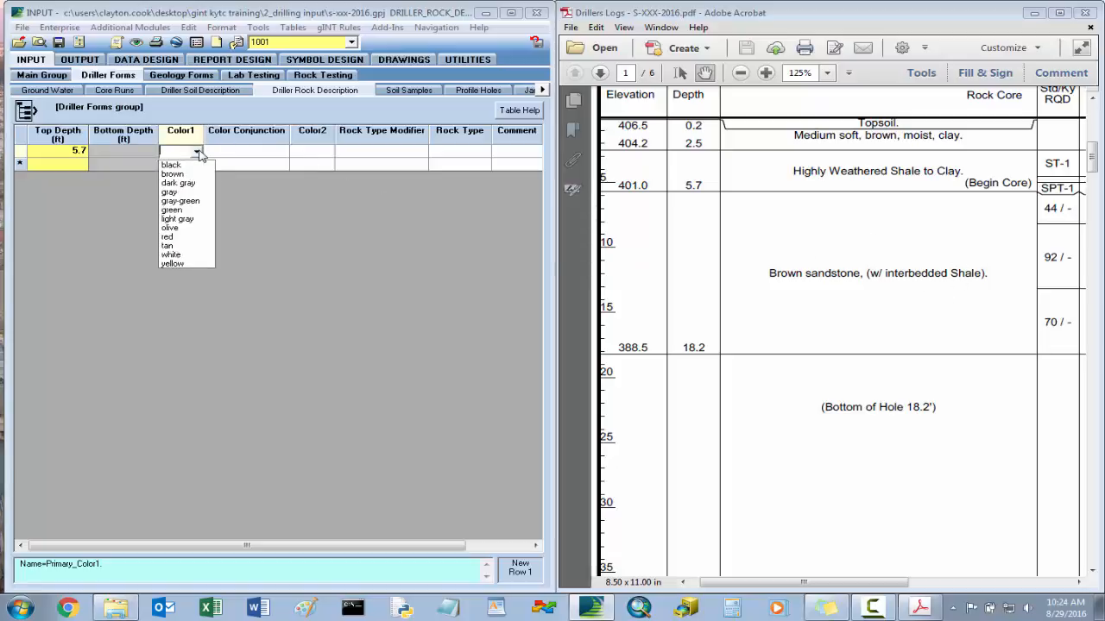
left_click(173, 173)
- Set the 5.7 ft layer's rock type to sandstone, leaving its rock type modifier blank
left_click(388, 153)
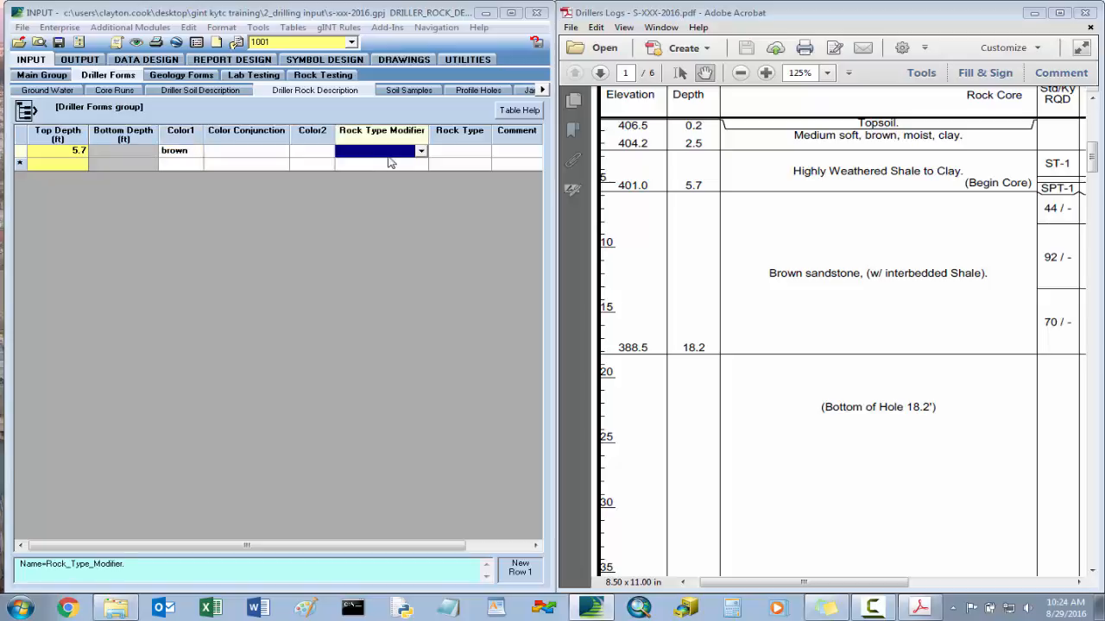
left_click(453, 155)
left_click(484, 152)
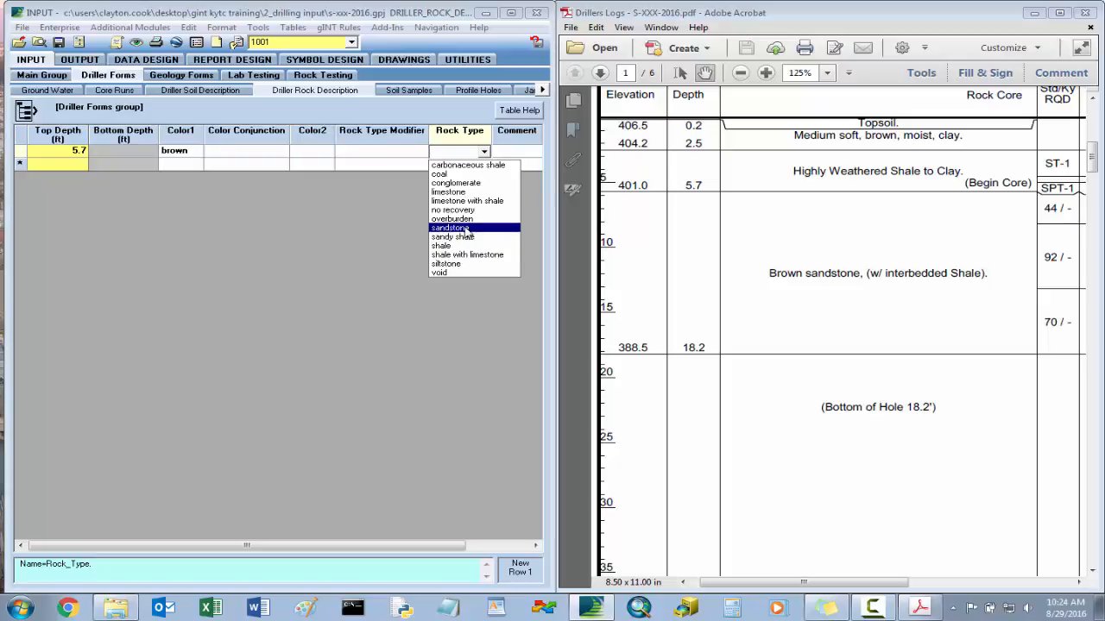
left_click(466, 228)
key("Tab")
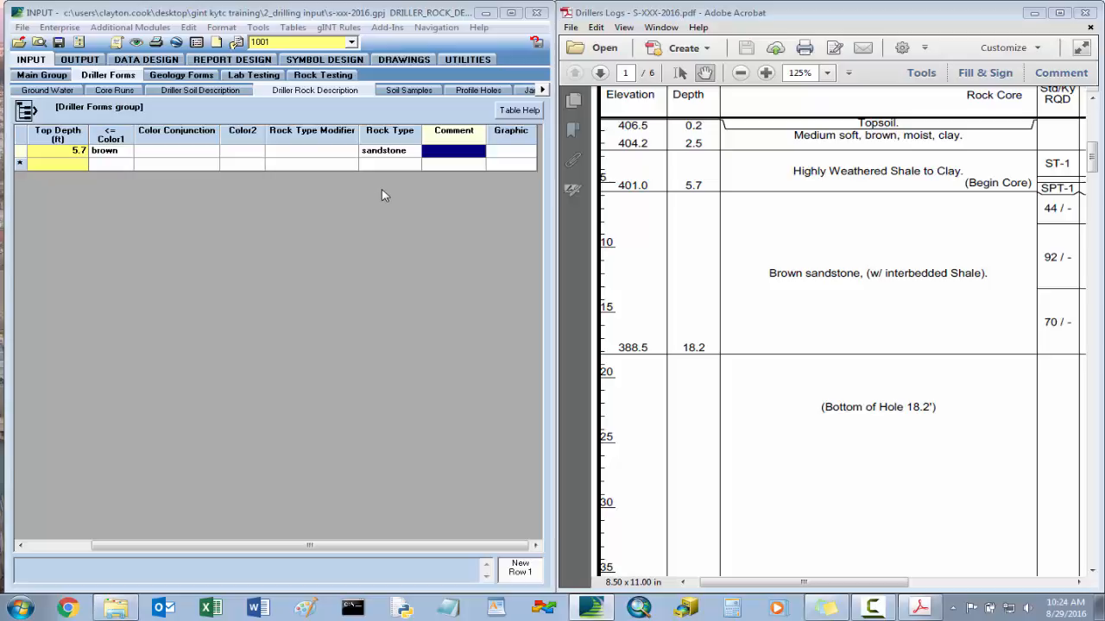
- Enter the comment "w/ interbedded Shale" for the sandstone layer and save the rock description
type("w/")
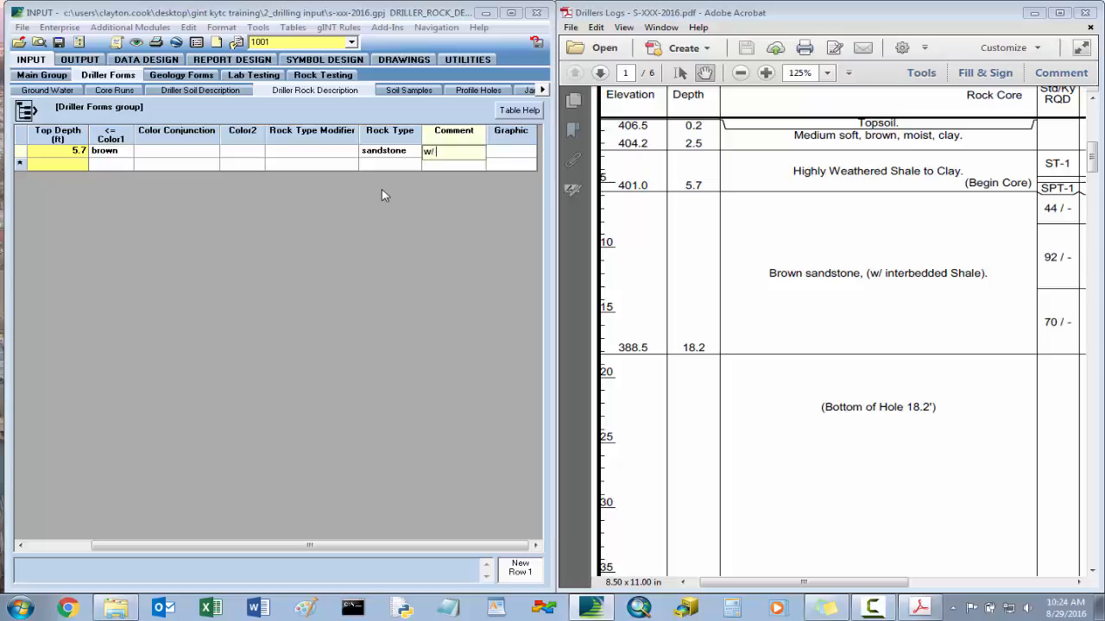
type(" interbedded")
type(" Shale")
left_click(489, 157)
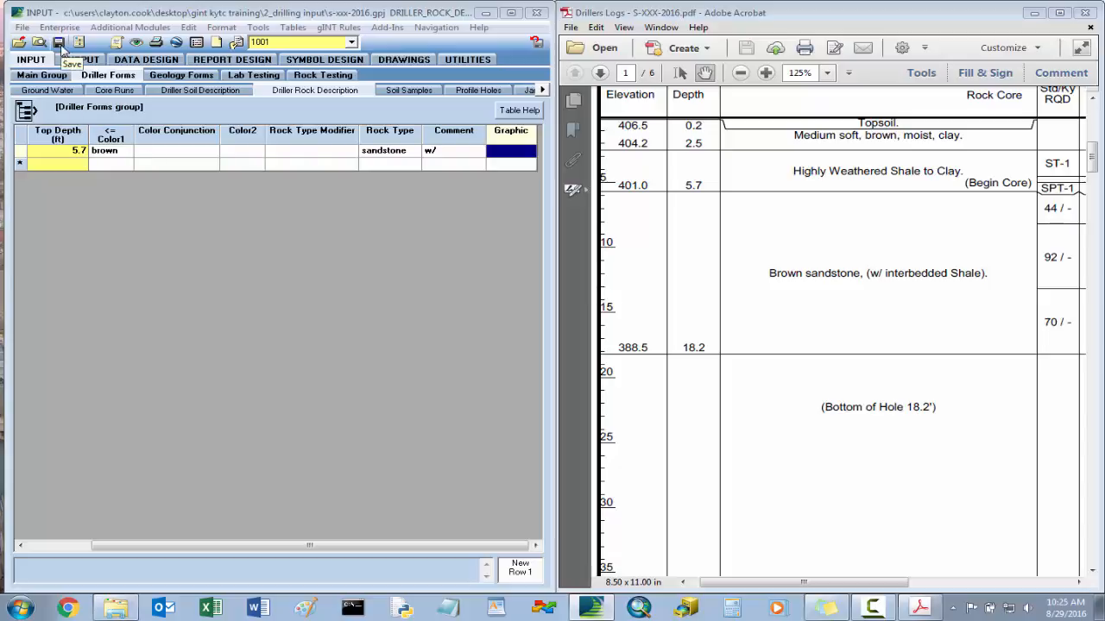
left_click(58, 44)
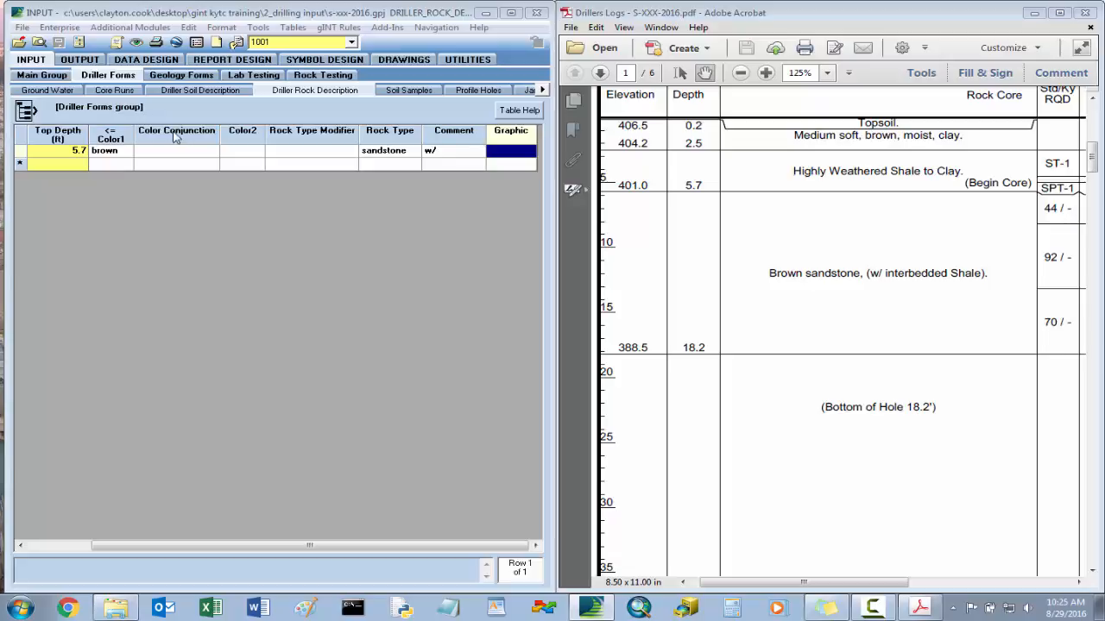
- Add the first soil sample of hole 1001 with a top depth of 2.5 ft and a bottom depth of 4.5 ft
left_click(397, 93)
left_click_drag(799, 584, 946, 584)
scroll(886, 509, "up", 1)
scroll(886, 509, "up", 1)
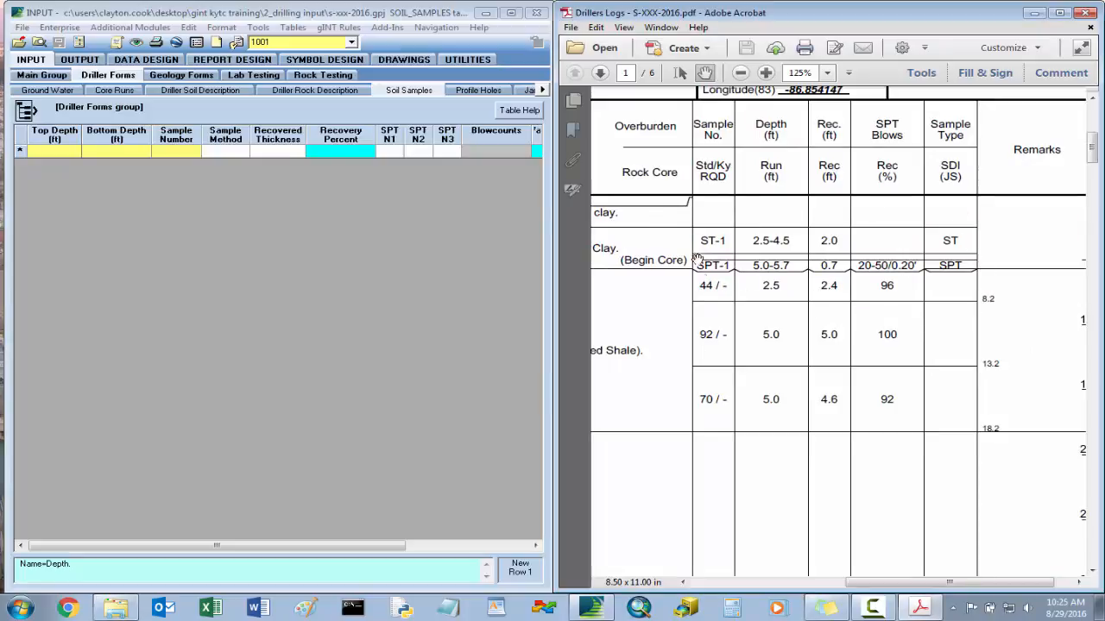
left_click(67, 154)
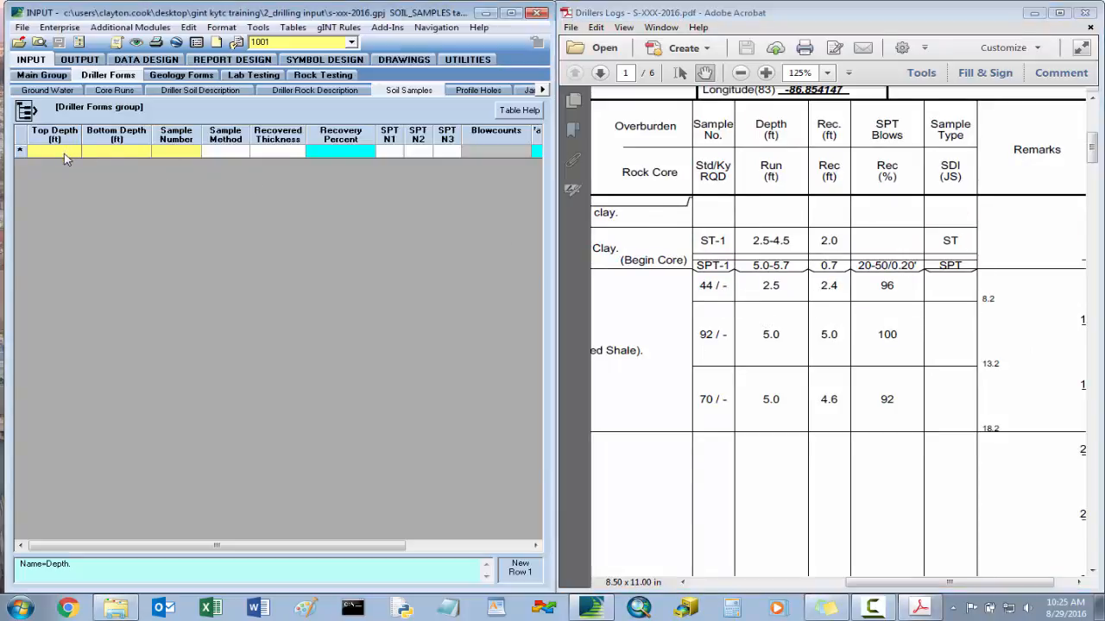
left_click(67, 158)
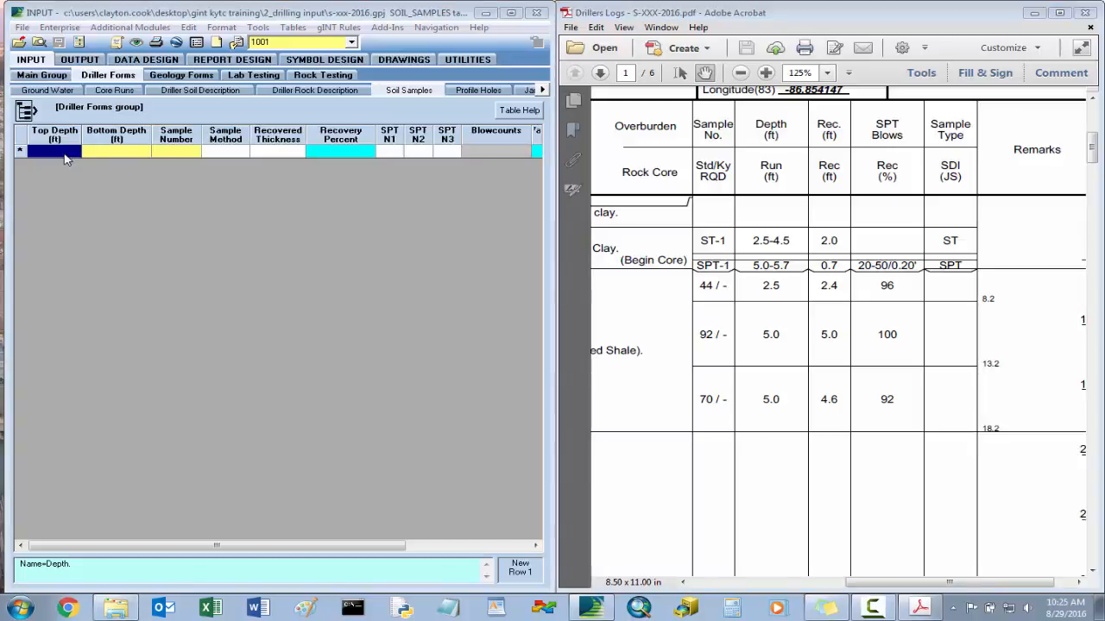
type("2.")
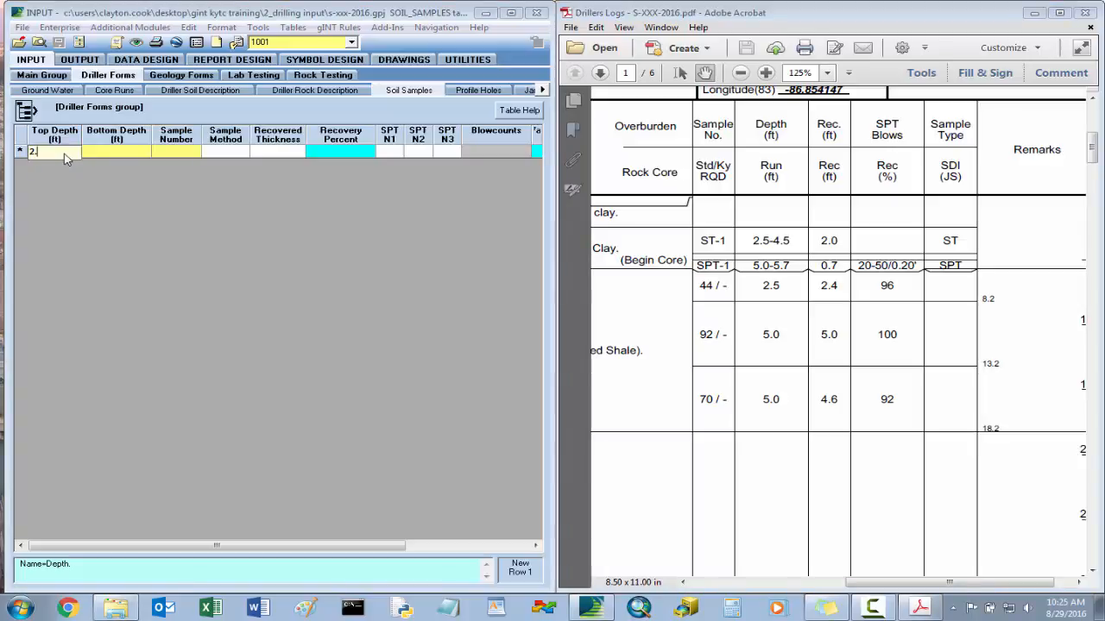
type("5")
key("Tab")
type("4.5")
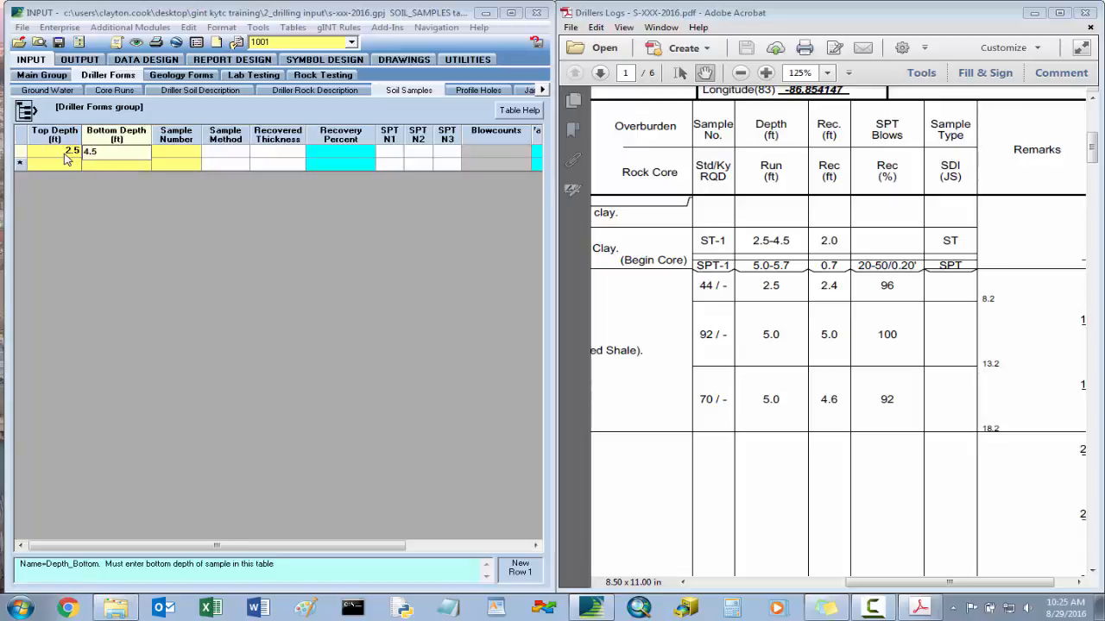
key("Tab")
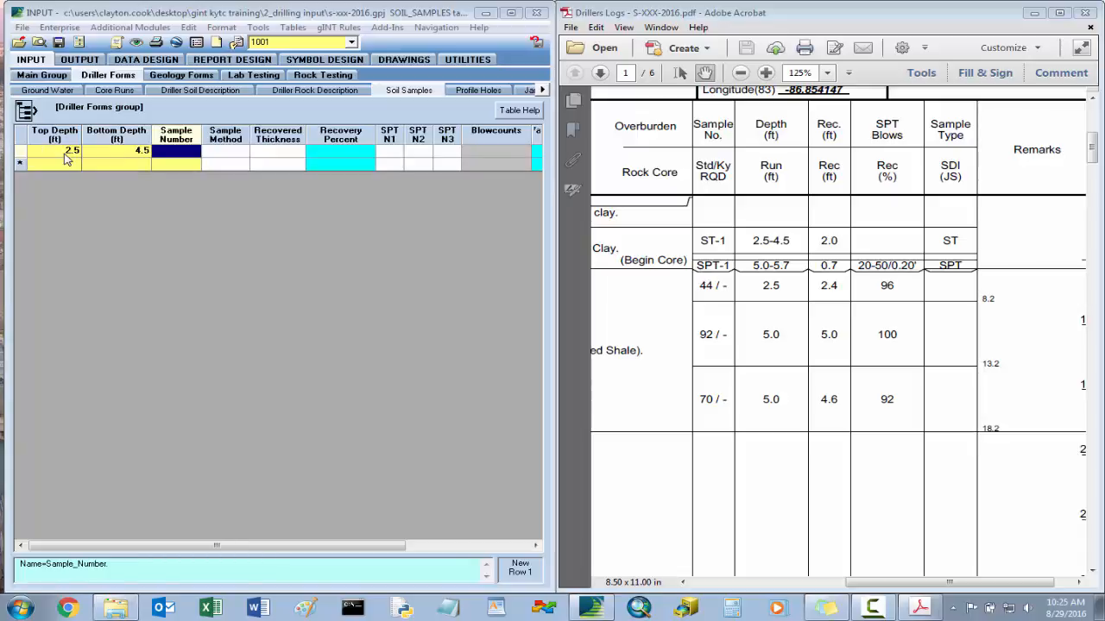
- Set the first sample's number to ST-1 and its sample method to ST
type("ST-")
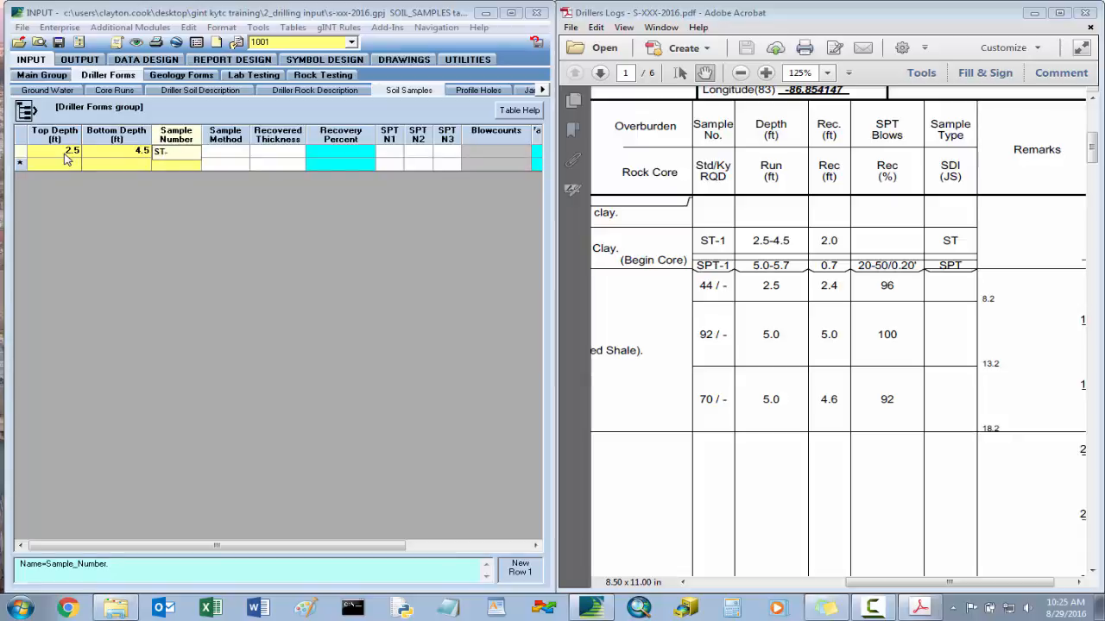
type("2")
key("BackSpace")
type("1")
key("Tab")
type("ST")
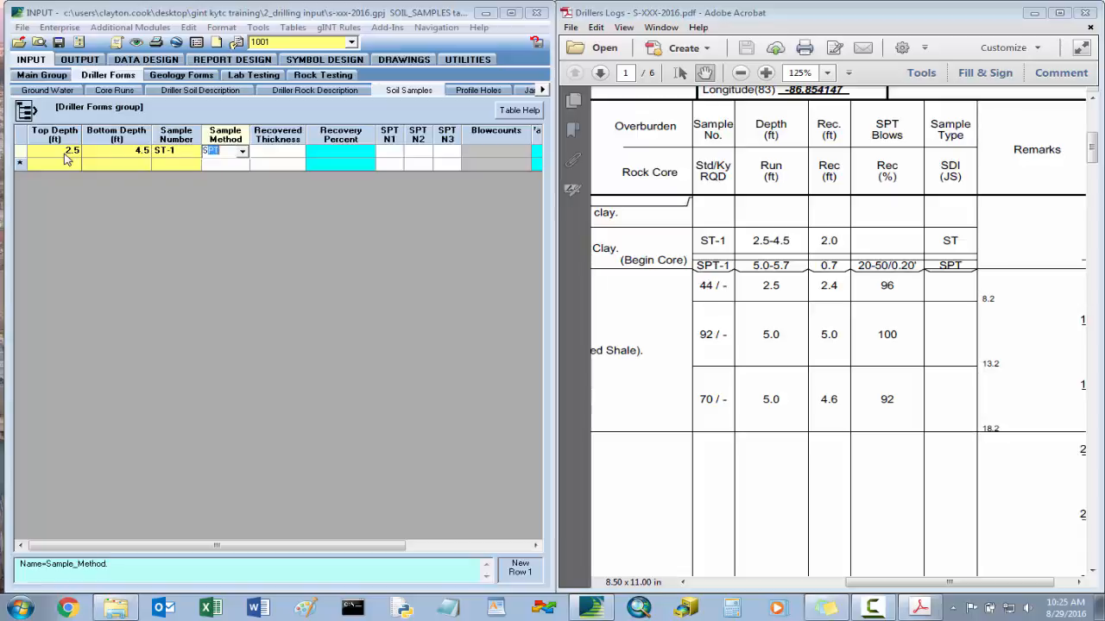
key("Tab")
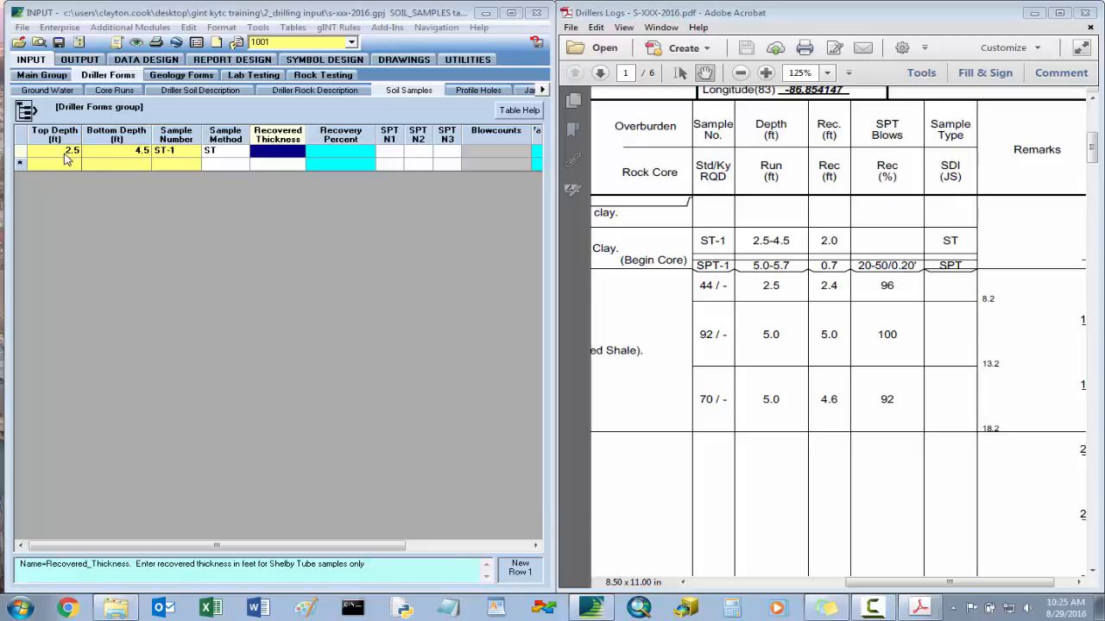
- Set sample ST-1's recovered thickness to 2, leave its SPT values and comments blank, and save the soil samples
type("2")
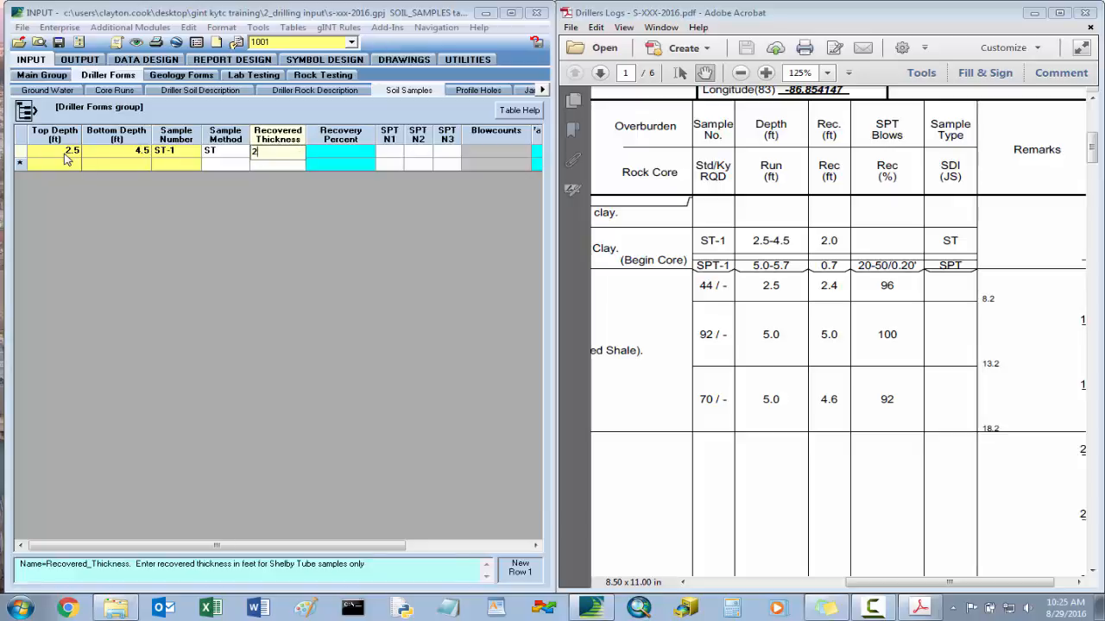
key("Tab")
key("Tab")
key("Tab")
key("Tab")
key("Tab")
key("Tab")
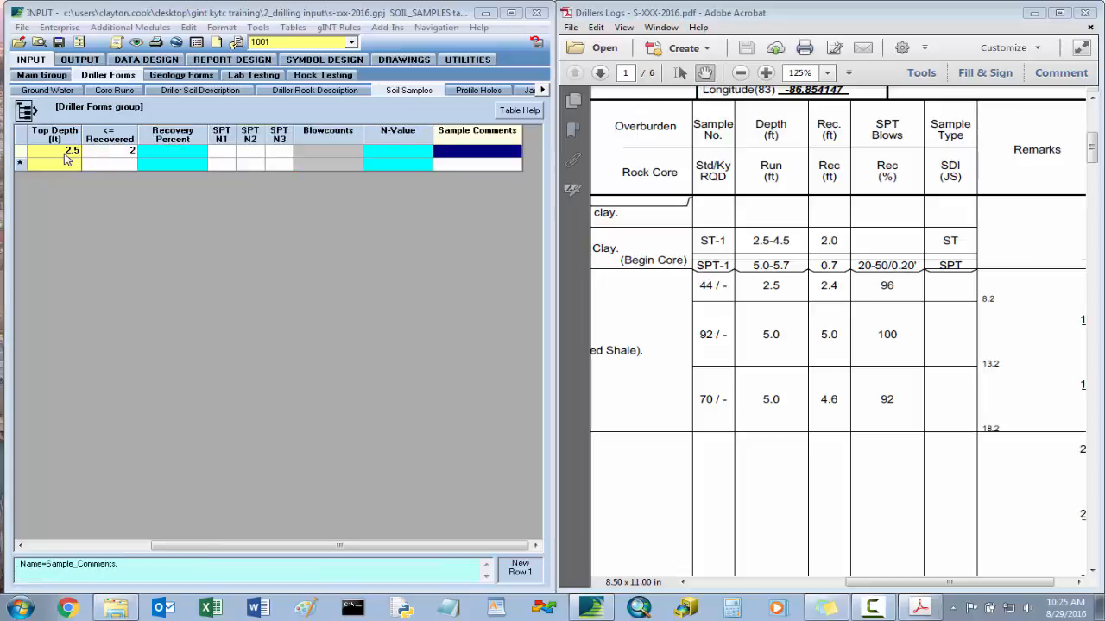
key("shift+Tab")
key("Tab")
key("Tab")
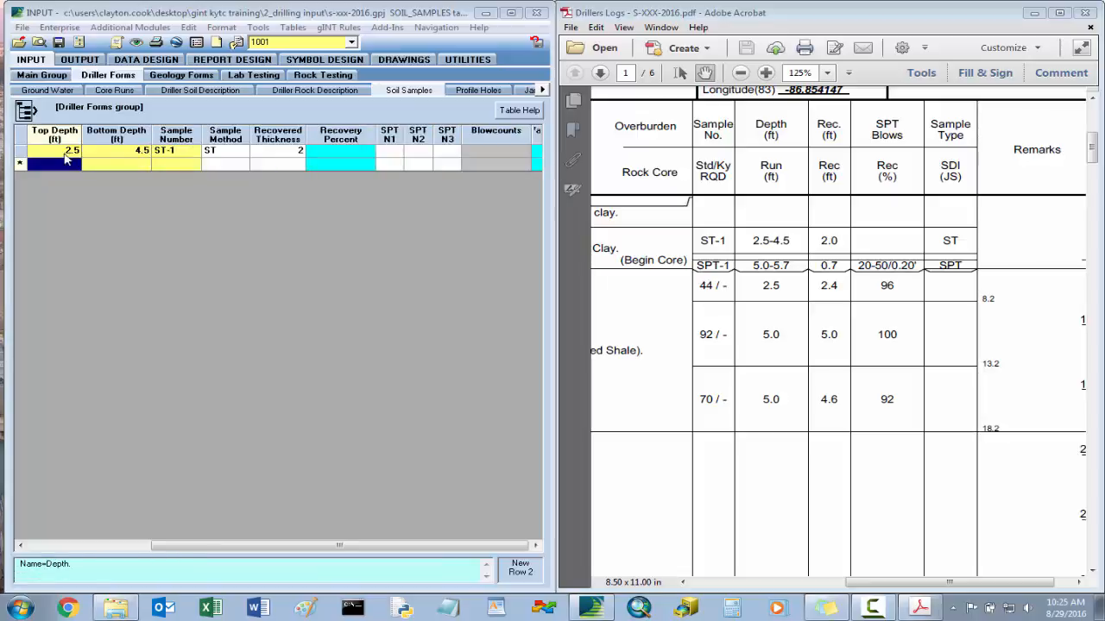
left_click(60, 42)
- Add the second soil sample of hole 1001 with a top depth of 5 ft and a bottom depth of 5.7 ft
type("5")
key("Tab")
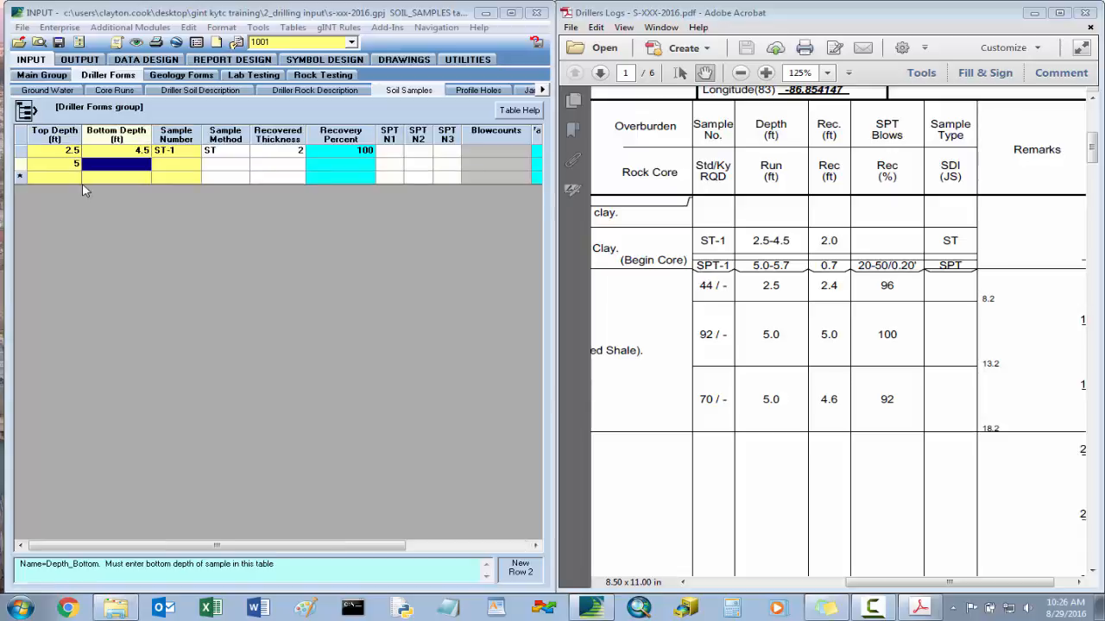
type("5.7")
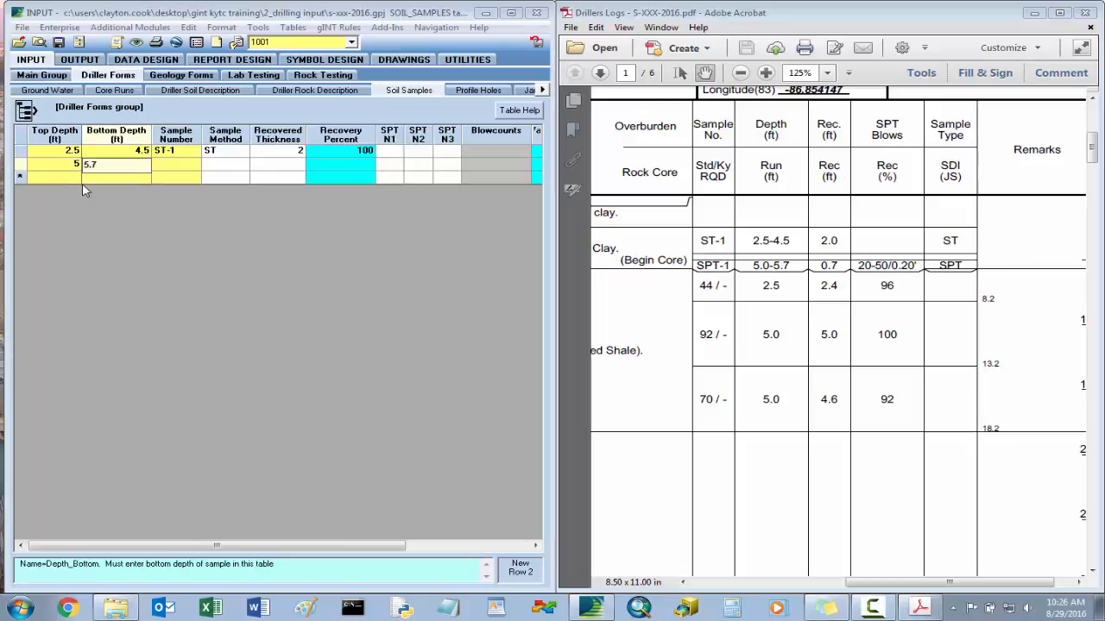
key("Tab")
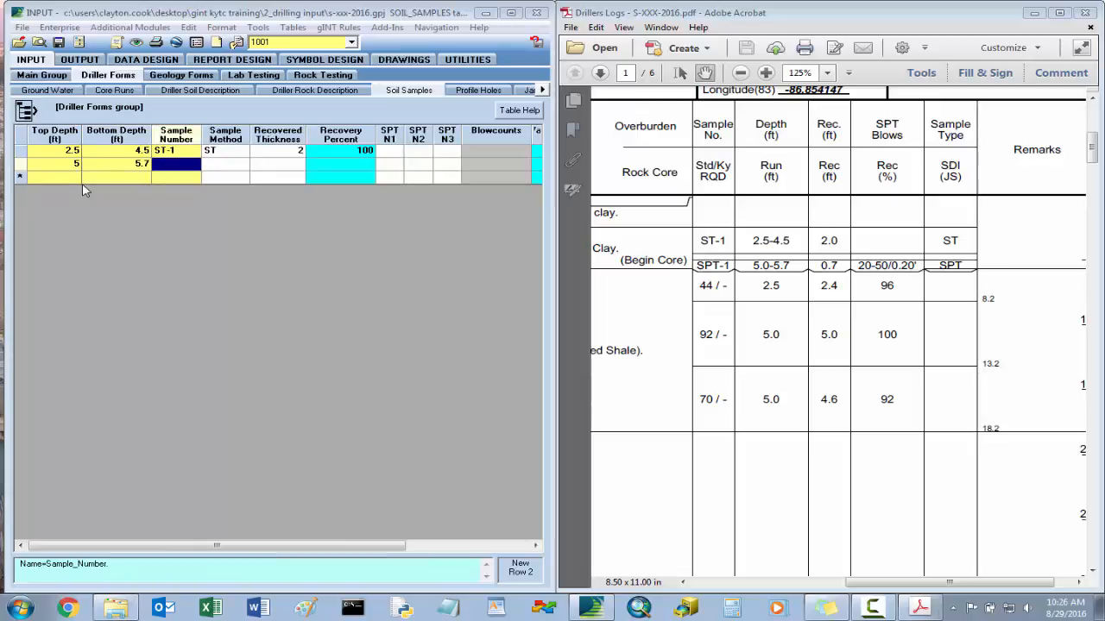
- Set the second sample's number to SPT-1 and its sample method to SPT
type("SPT")
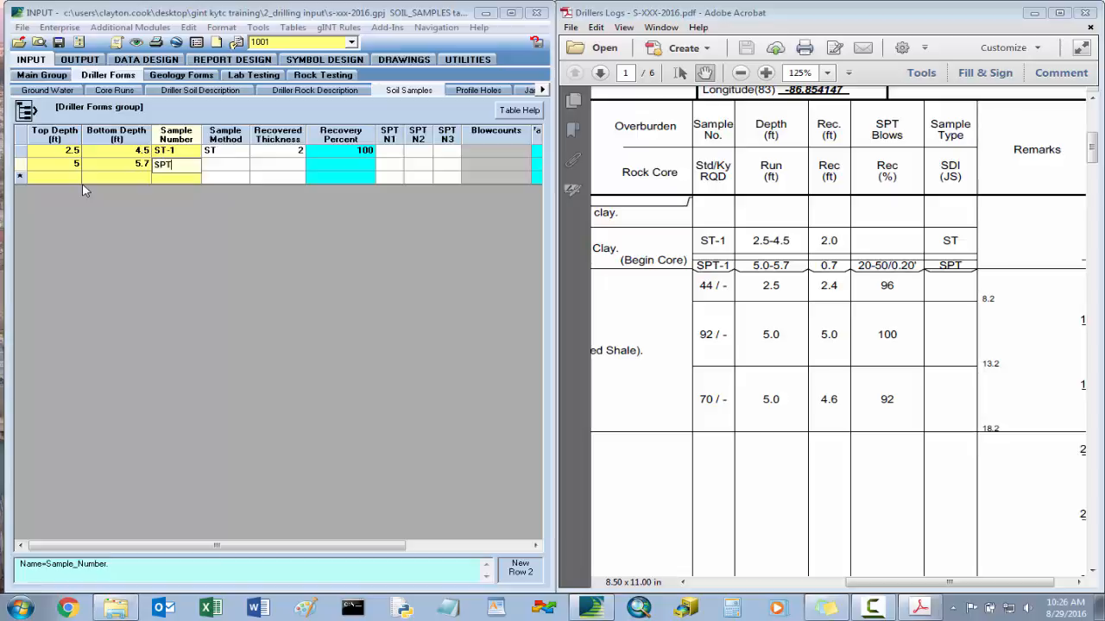
type("-1")
key("Tab")
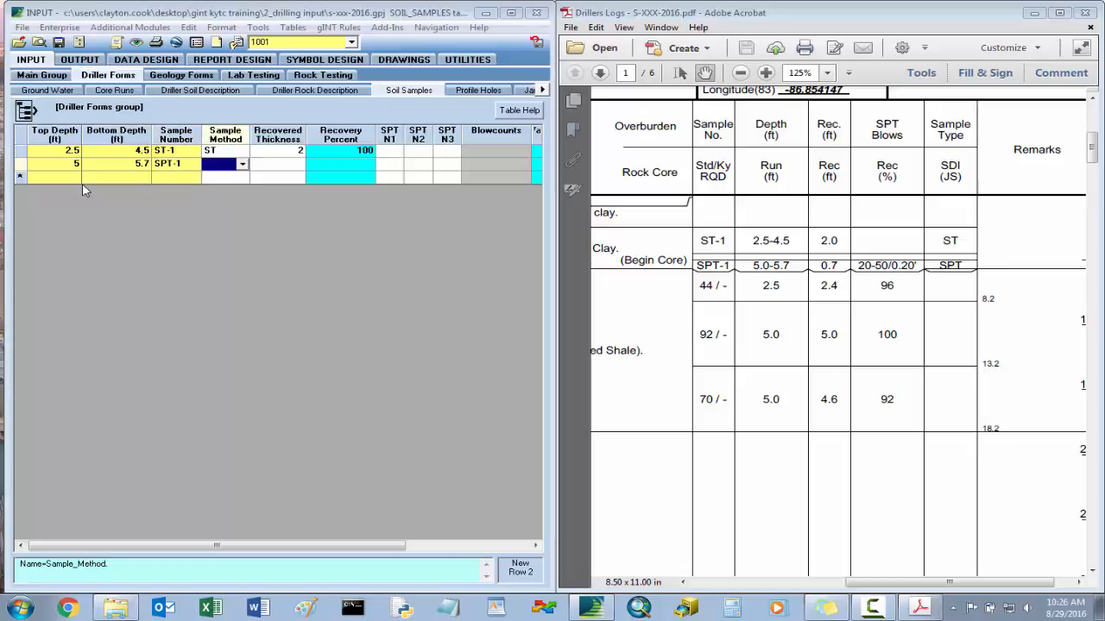
type("SPT")
key("Tab")
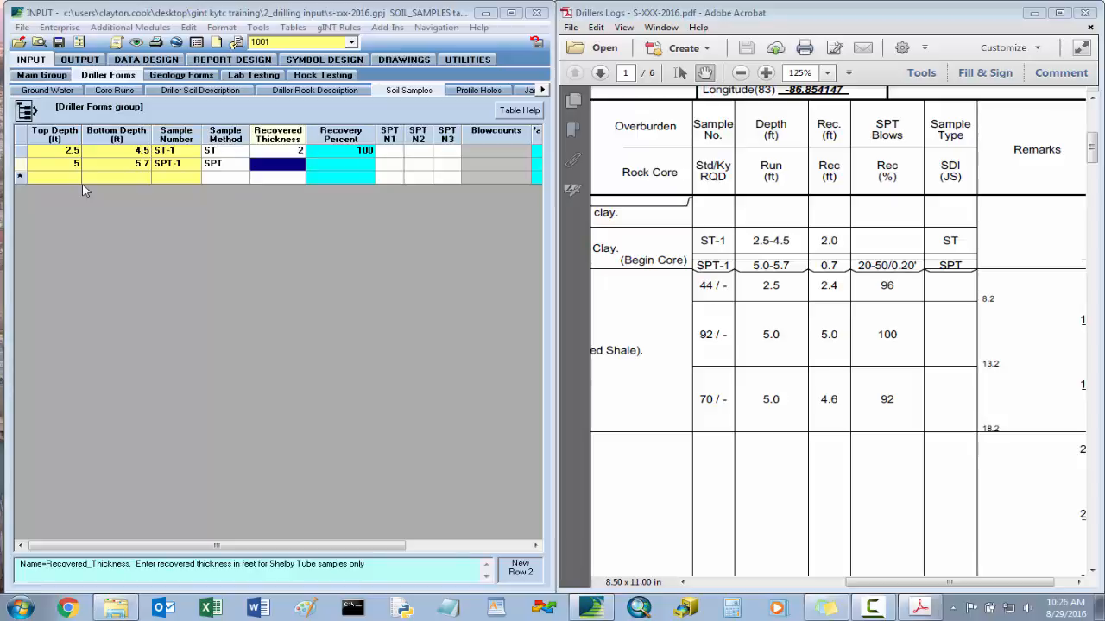
- Set sample SPT-1's recovered thickness to 0.7 and its SPT N1 value to 20, leaving the recovery percent blank
type("0.7")
key("Tab")
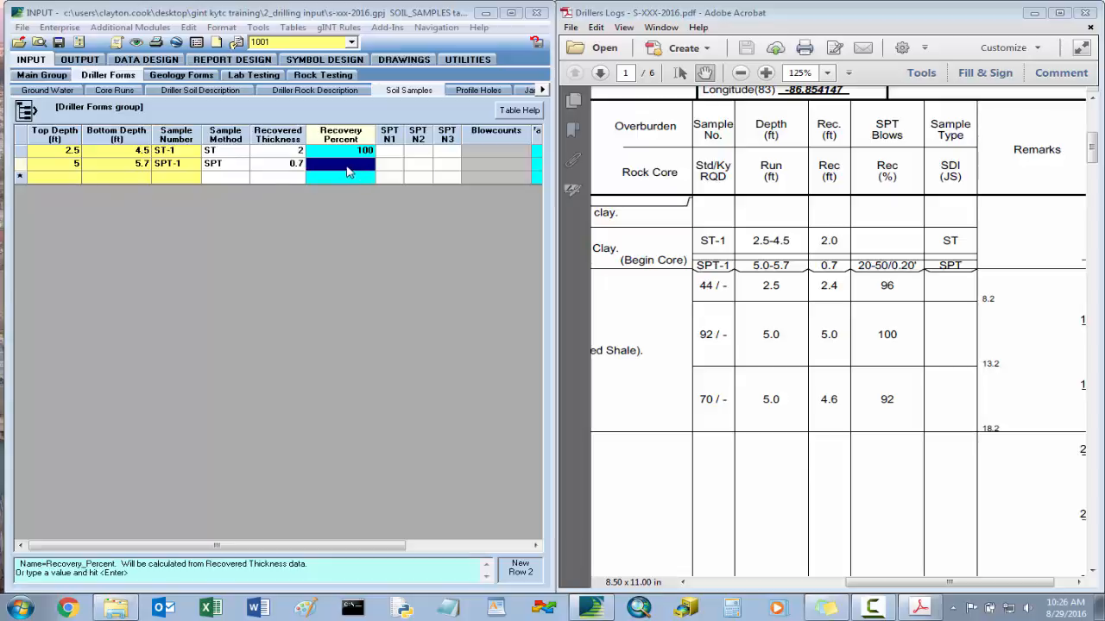
left_click(390, 167)
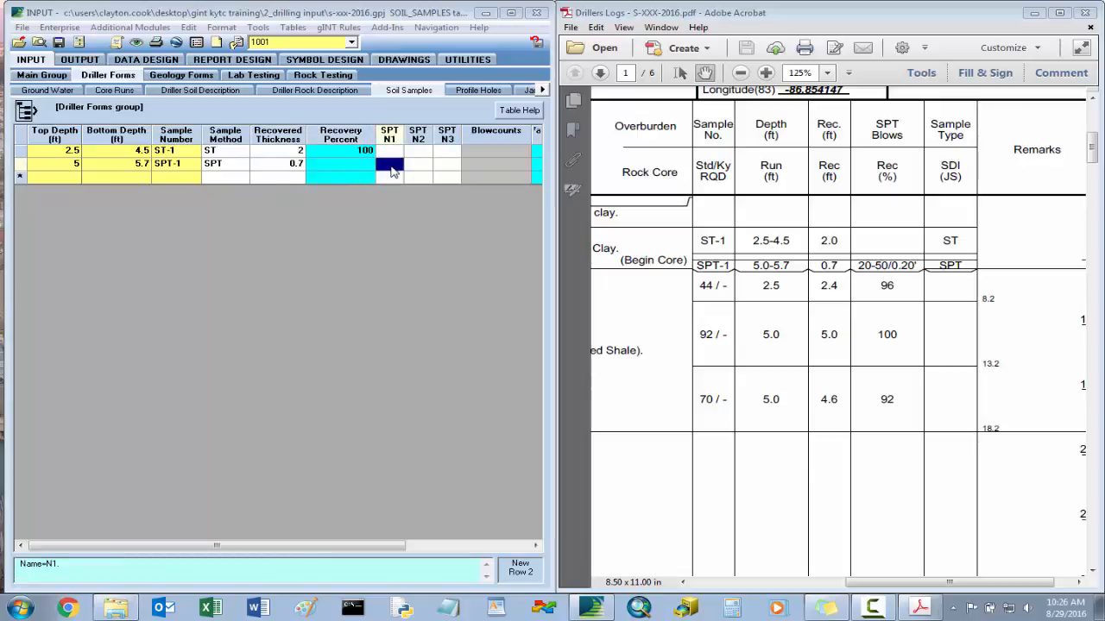
type("20")
key("Tab")
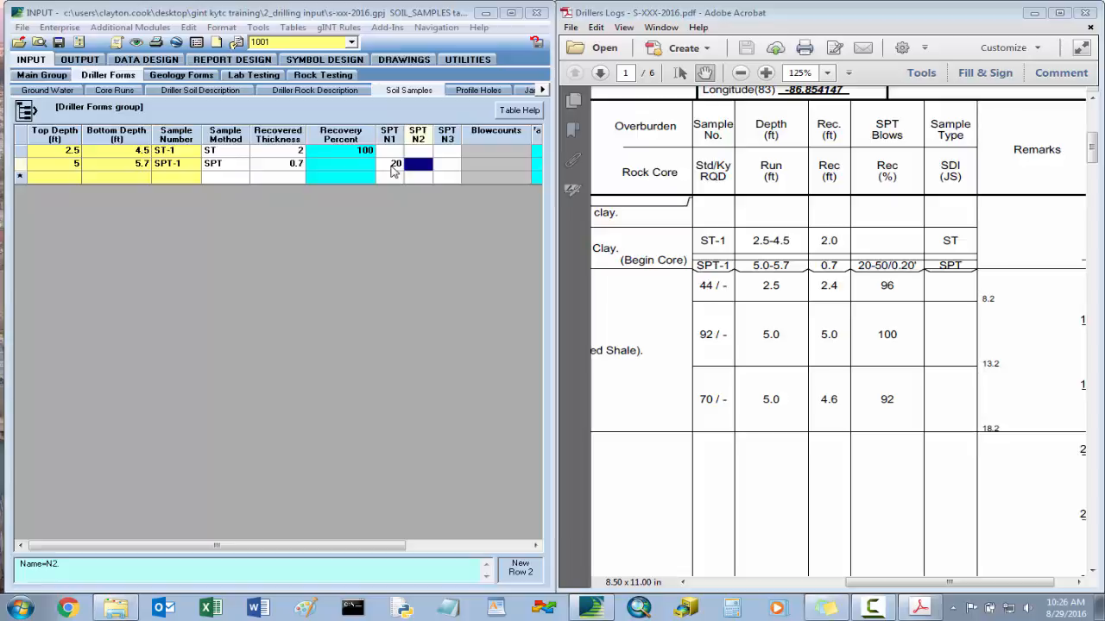
- Try to save the soil samples with sample SPT-1's SPT N2 value cleared
type("50")
key("Return")
key("Delete")
left_click(60, 43)
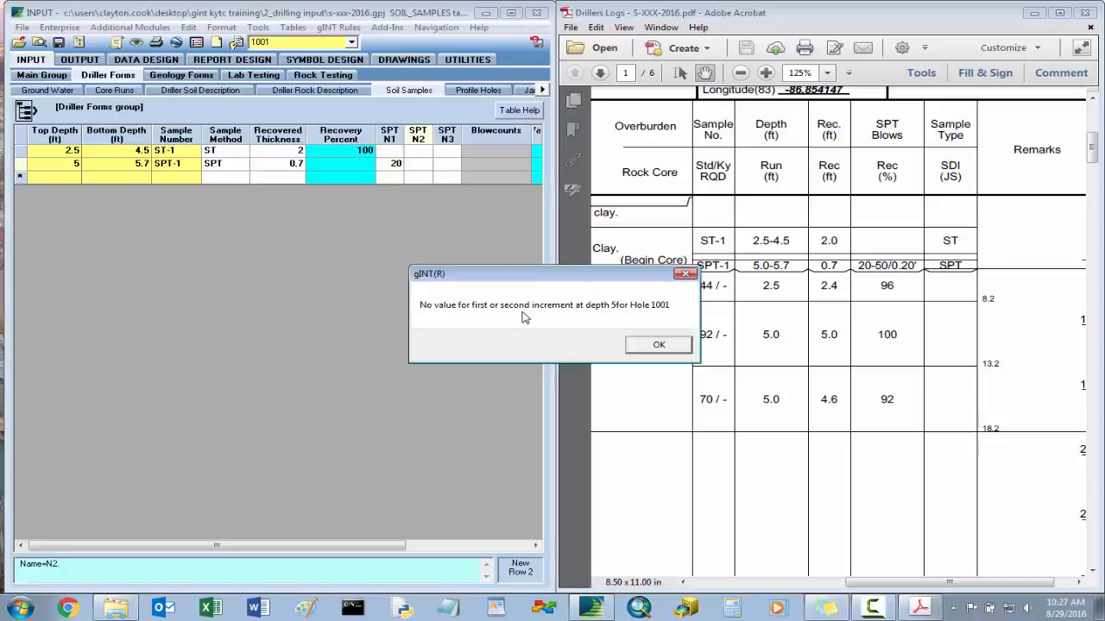
left_click(658, 344)
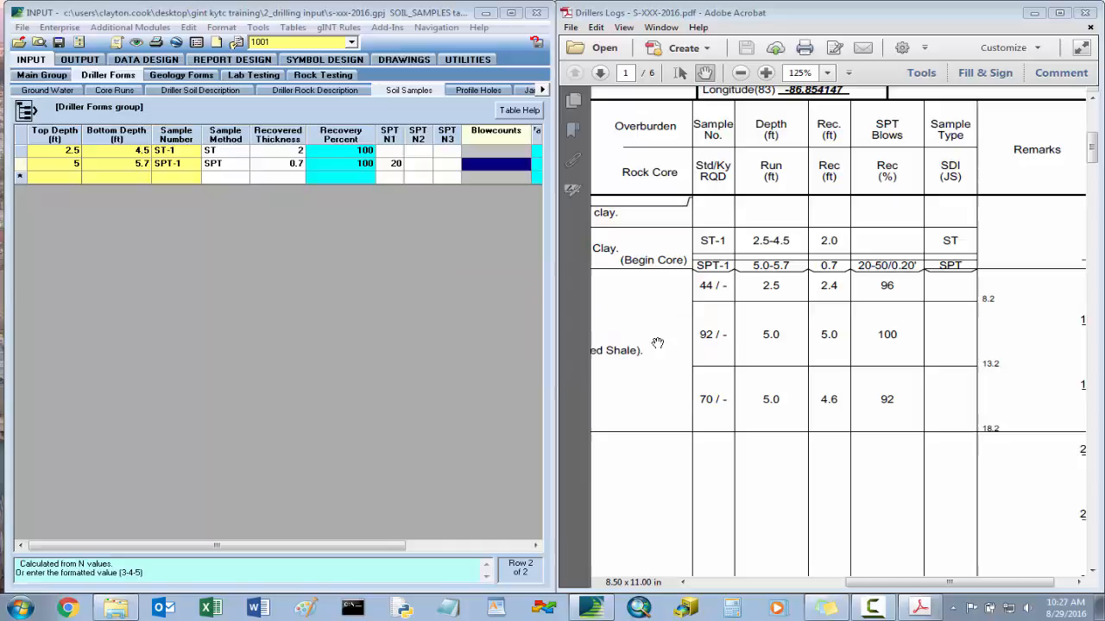
- Set sample SPT-1's SPT N2 value to 50, leave N3 blank, and save the soil samples
left_click(415, 166)
type("50")
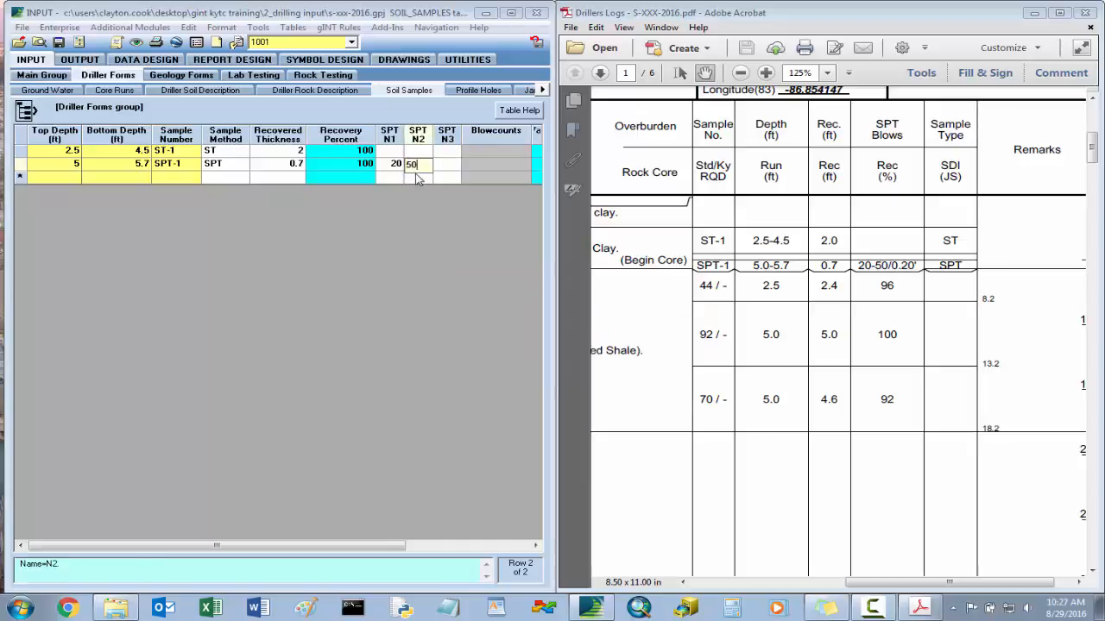
key("Tab")
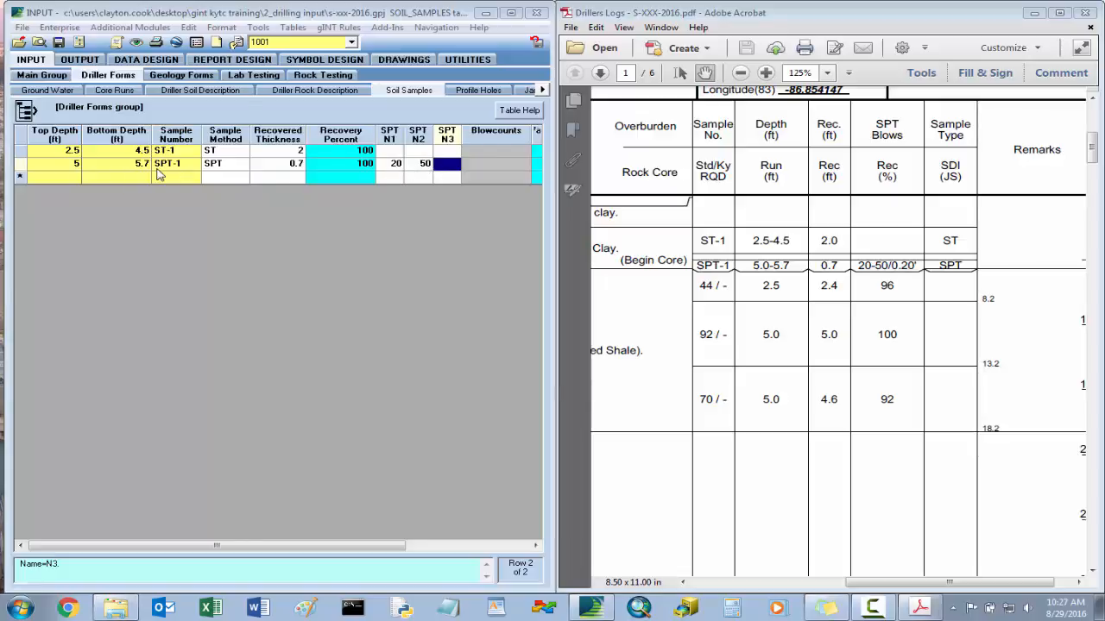
left_click(60, 43)
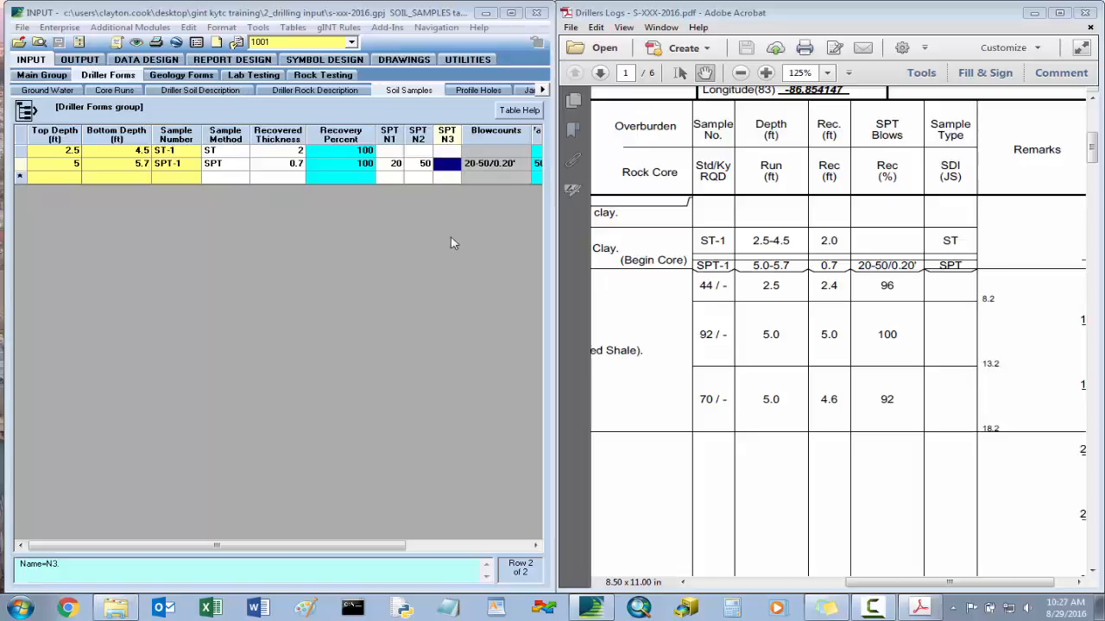
- Check sample SPT-1's calculated blow counts, N-value and comments field, and return to its top depth
key("Tab")
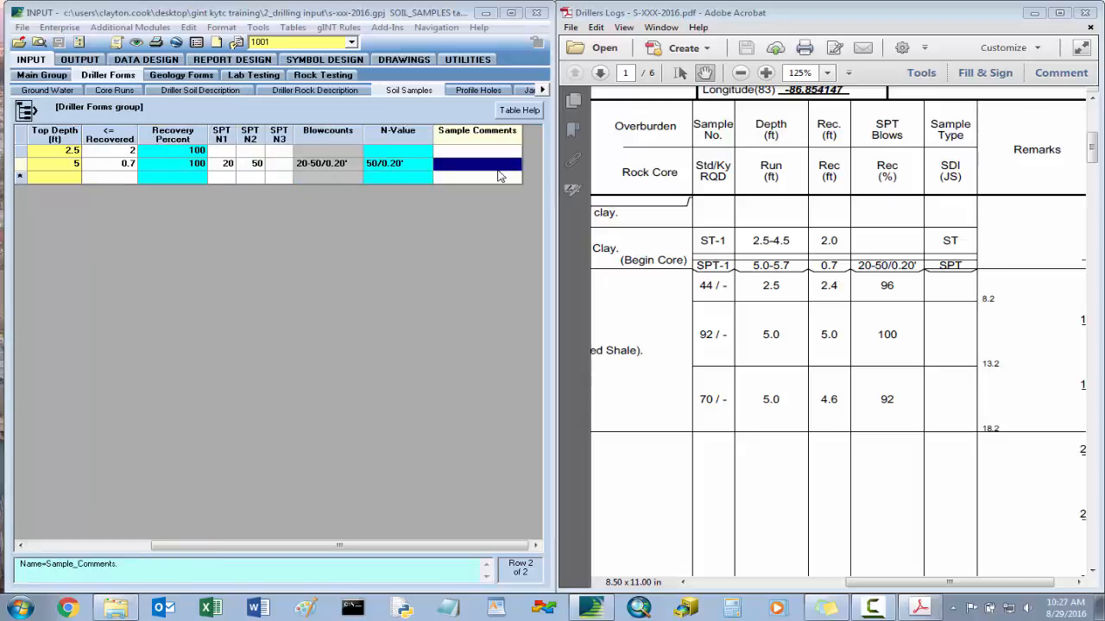
left_click(398, 165)
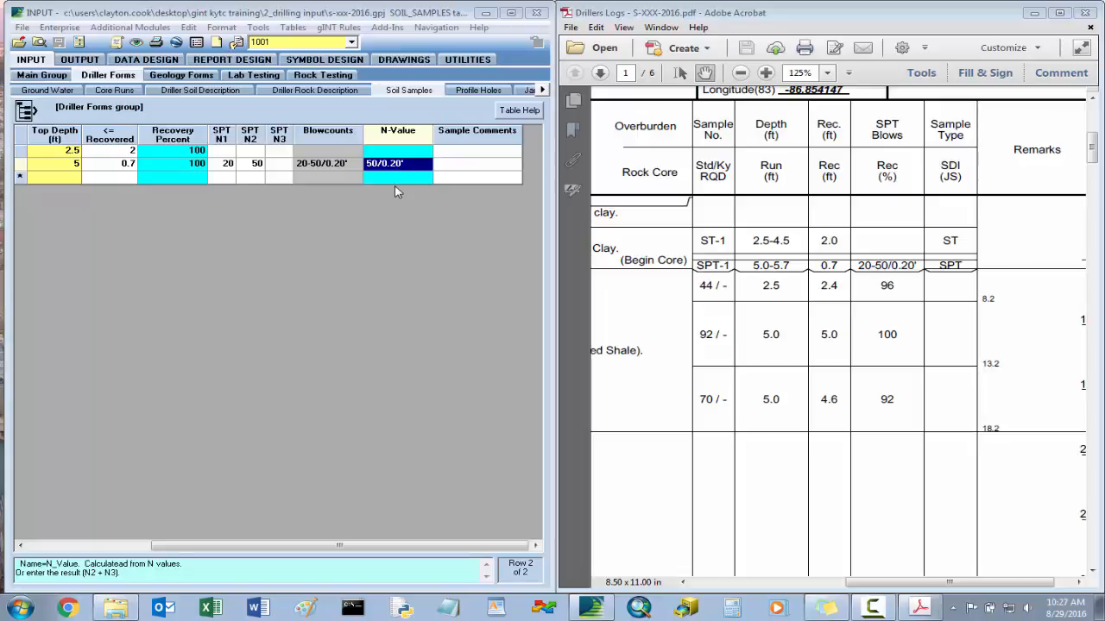
key("Left")
key("Left")
key("Left")
key("Left")
key("Left")
key("Left")
key("Left")
key("Left")
key("Left")
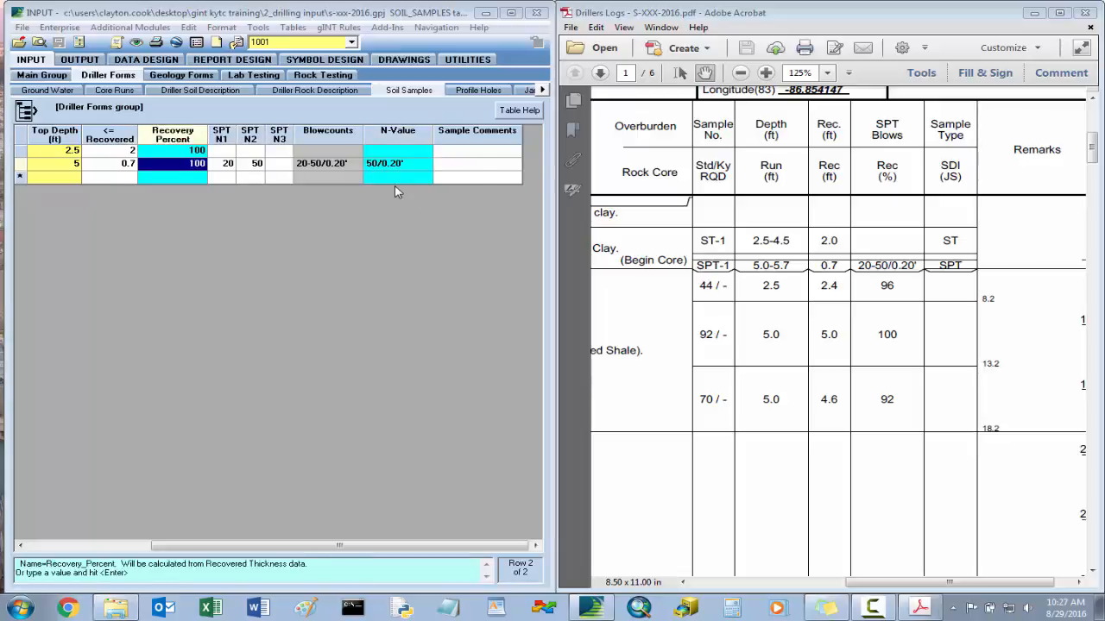
key("Left")
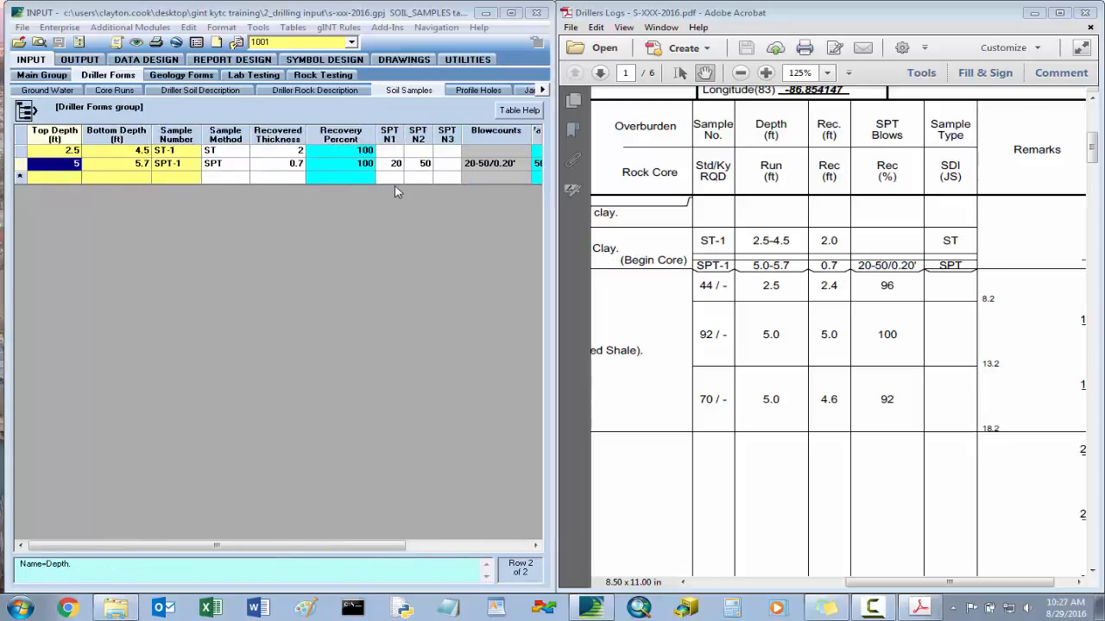
- Check the remaining driller form tables and review hole 1001's log for any remaining data or remarks
left_click(542, 89)
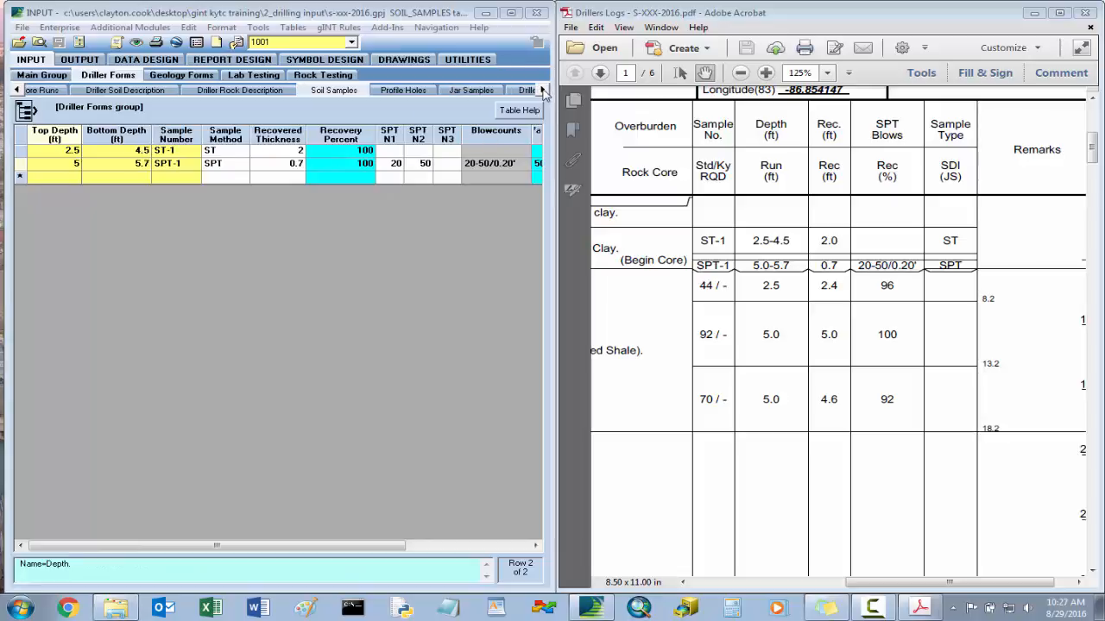
left_click(542, 90)
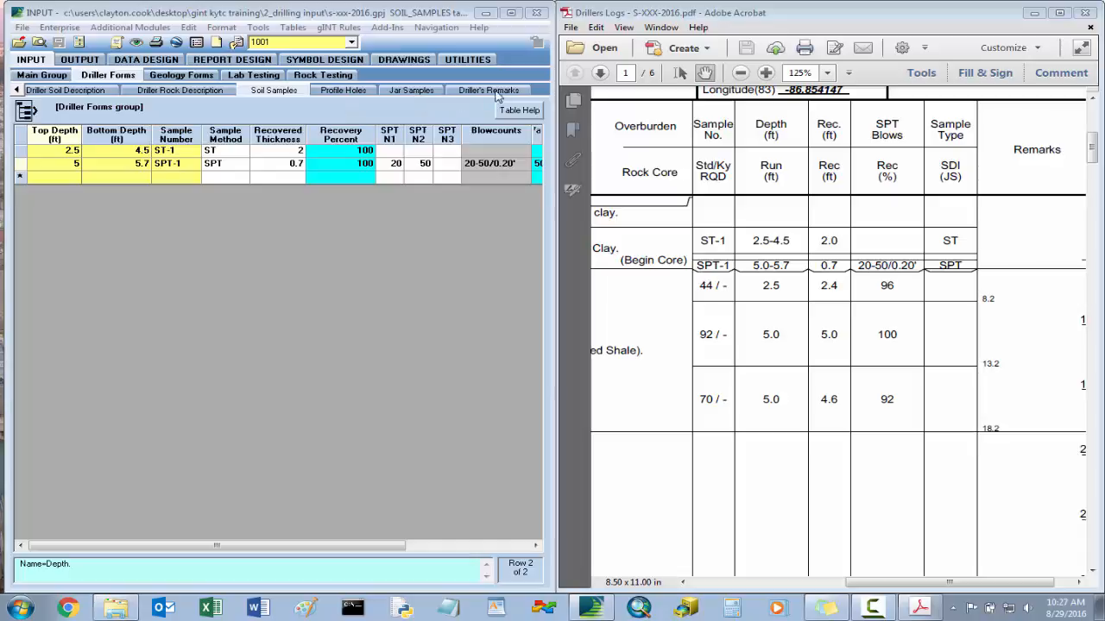
scroll(794, 339, "down", 5)
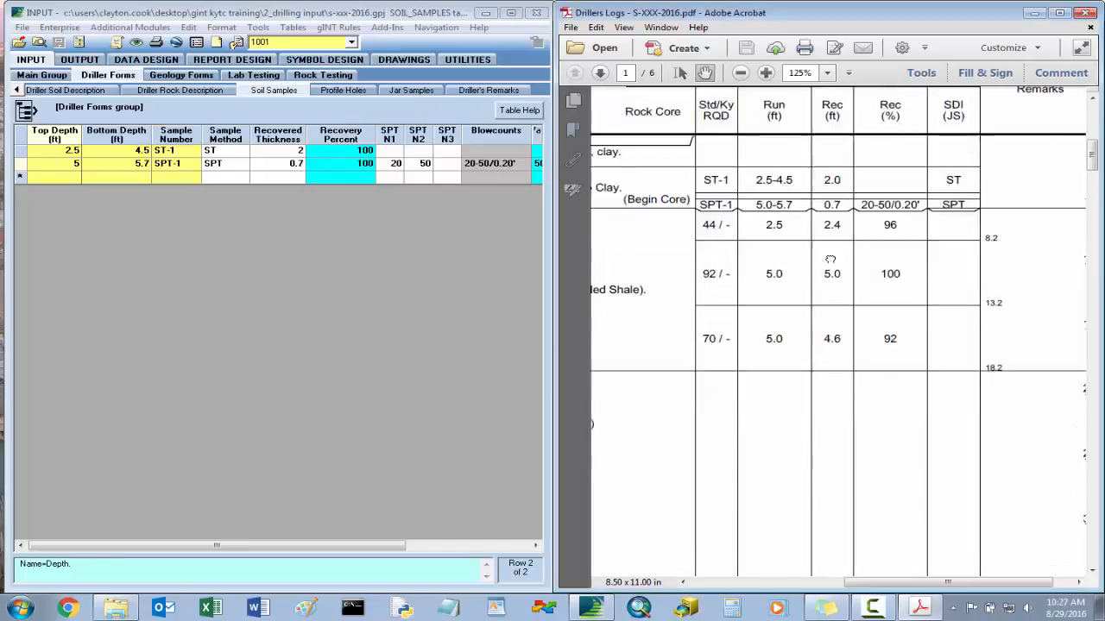
scroll(853, 316, "up", 3)
scroll(853, 316, "left", 3)
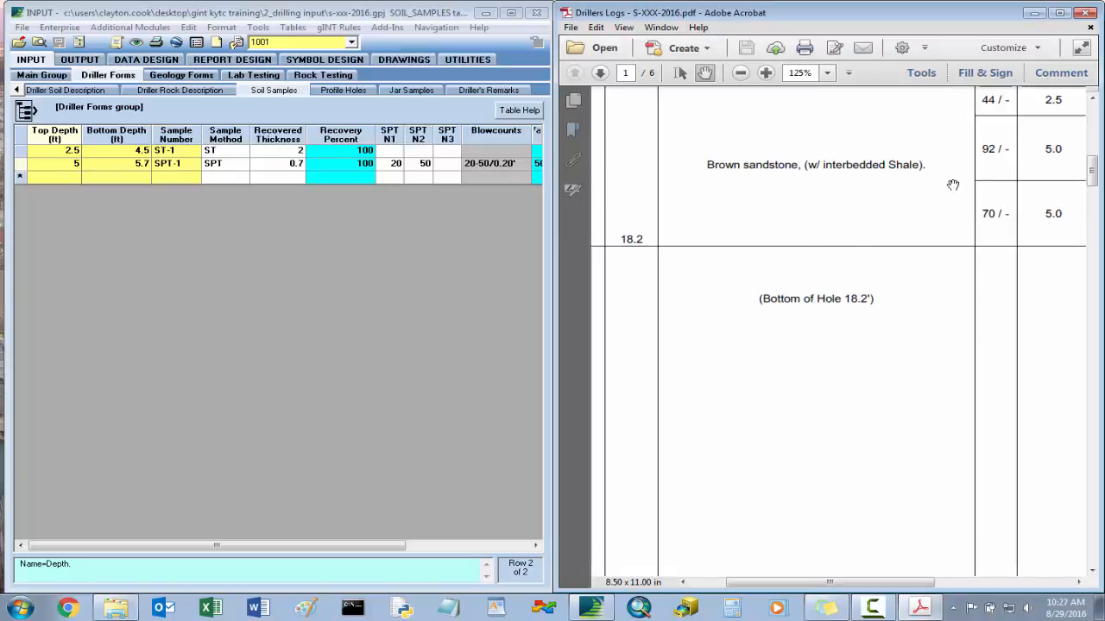
scroll(953, 185, "up", 3)
scroll(952, 185, "right", 5)
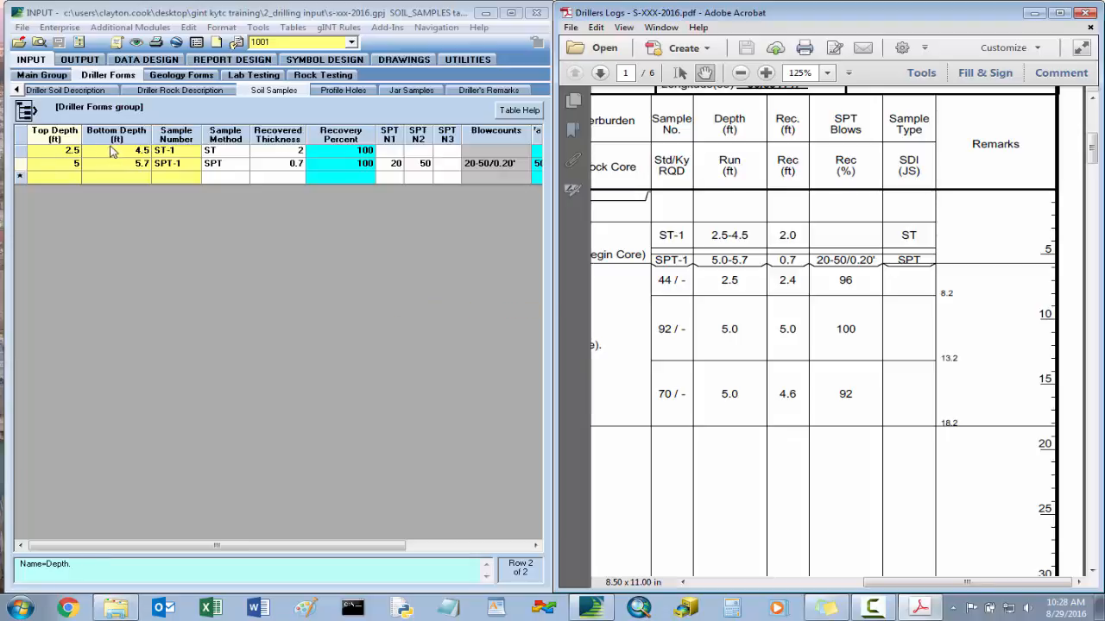
- Set hole 1002's total hole depth to 18.2 ft in the Drill Hole table, following its log on page 2 of the PDF
left_click(54, 76)
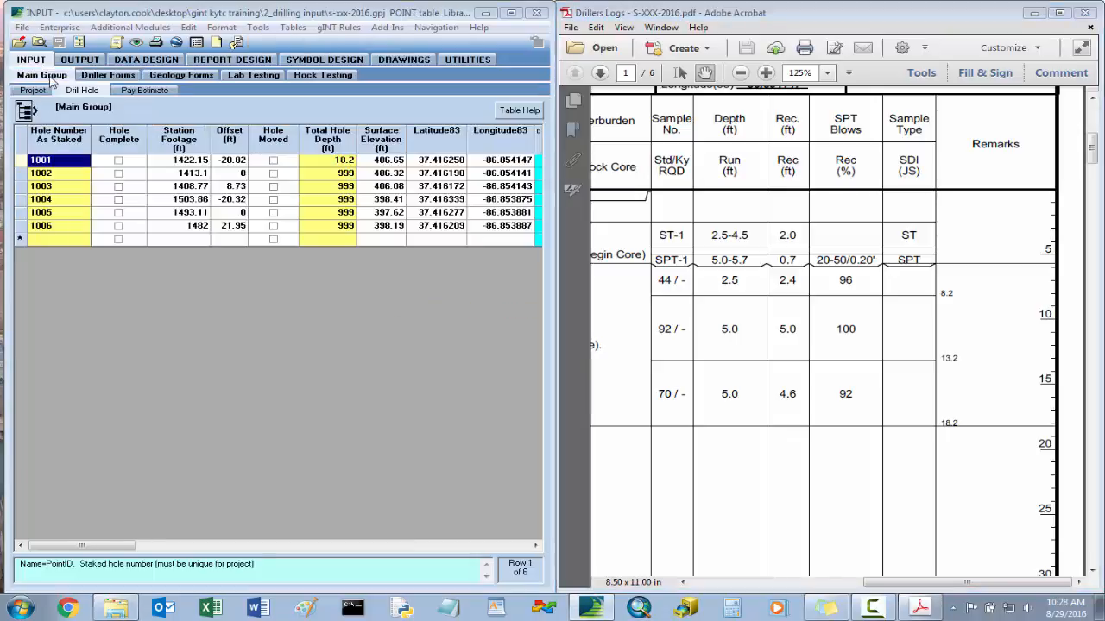
left_click(53, 175)
left_click(806, 153)
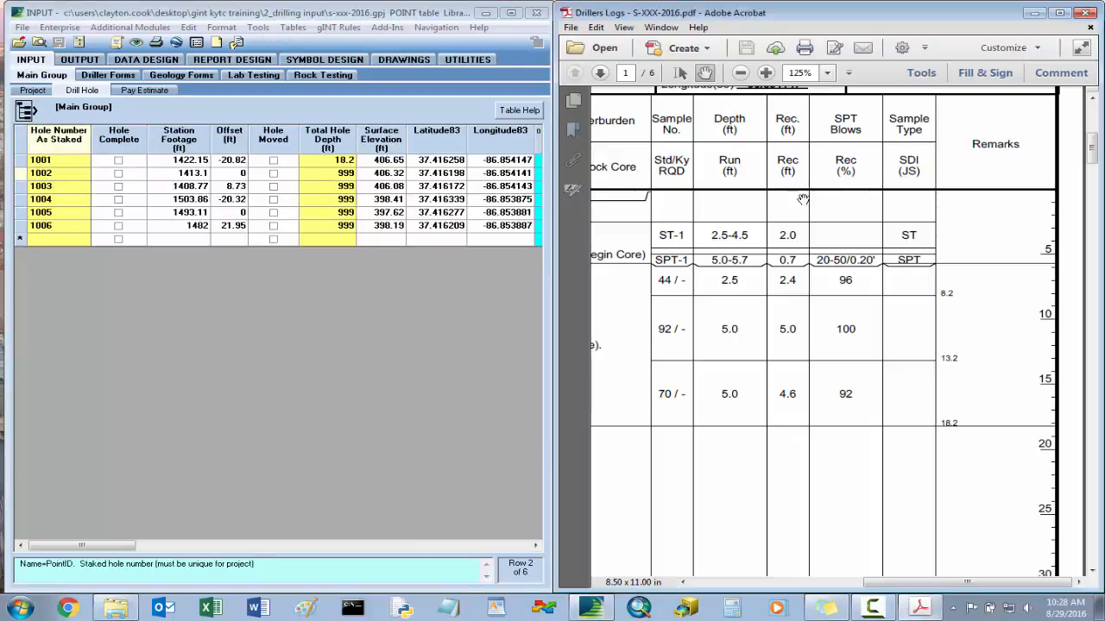
scroll(816, 212, "down", 3)
scroll(816, 212, "down", 15)
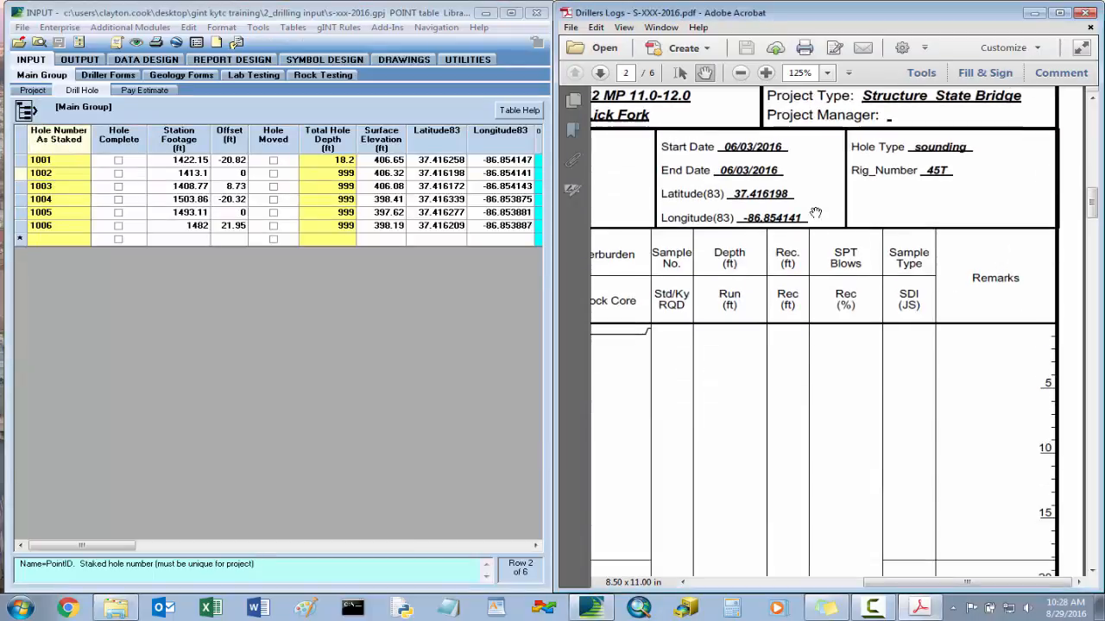
scroll(916, 302, "down", 1)
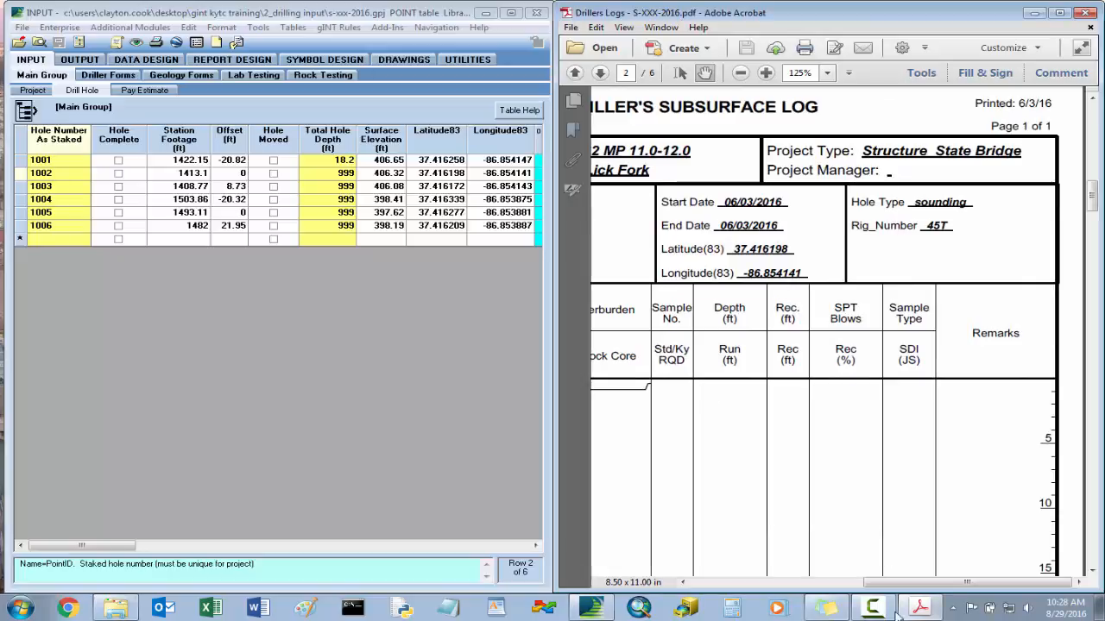
left_click_drag(908, 592, 736, 589)
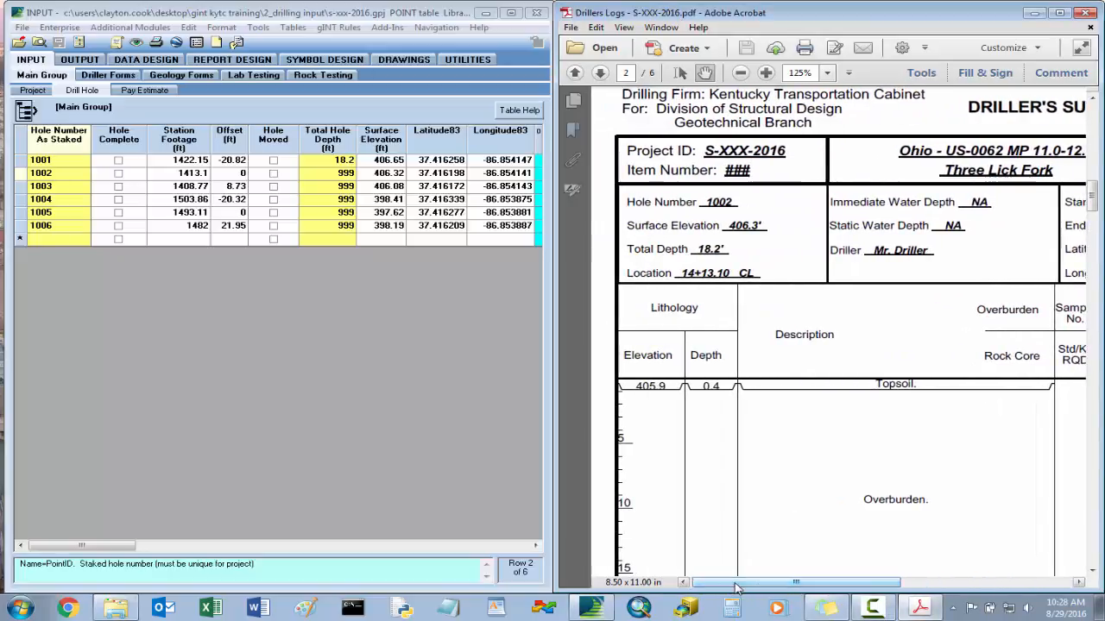
left_click(343, 177)
left_click(343, 175)
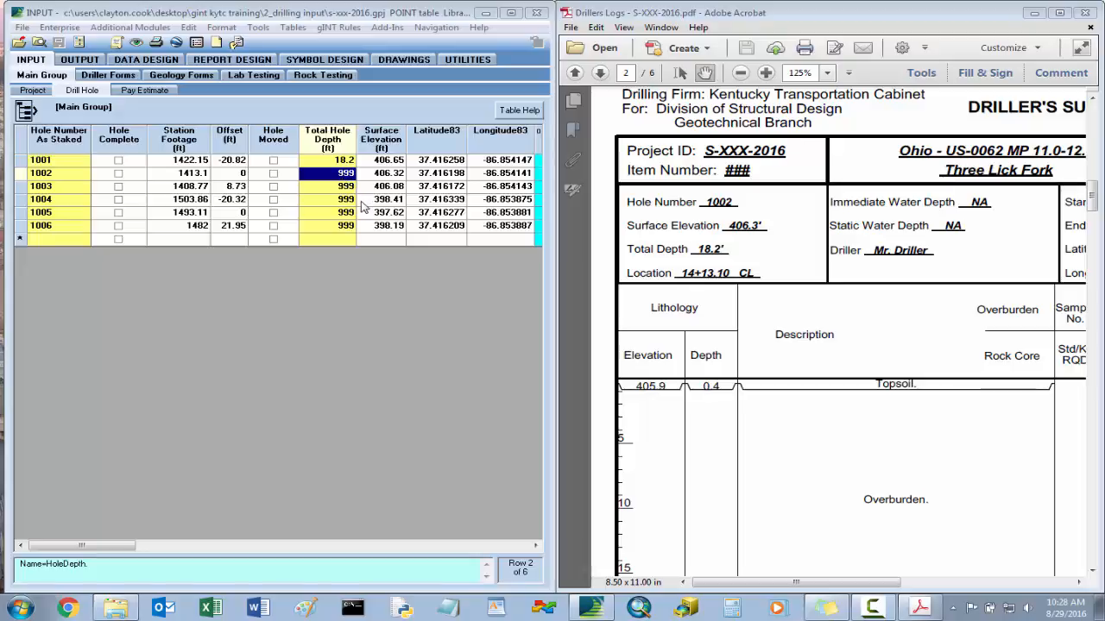
type("18")
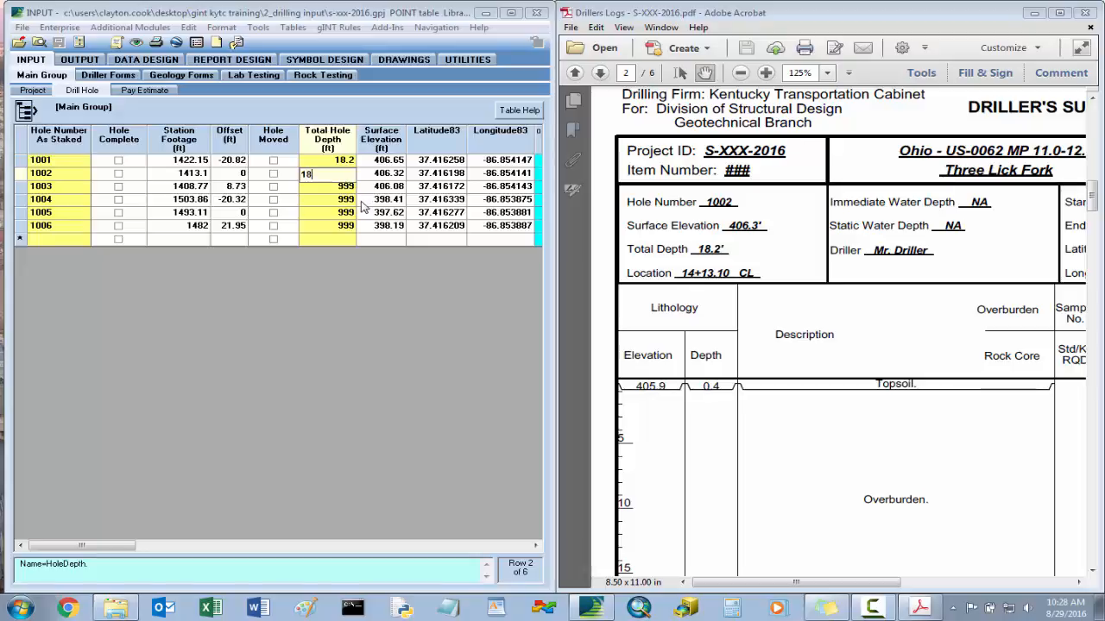
type(".2")
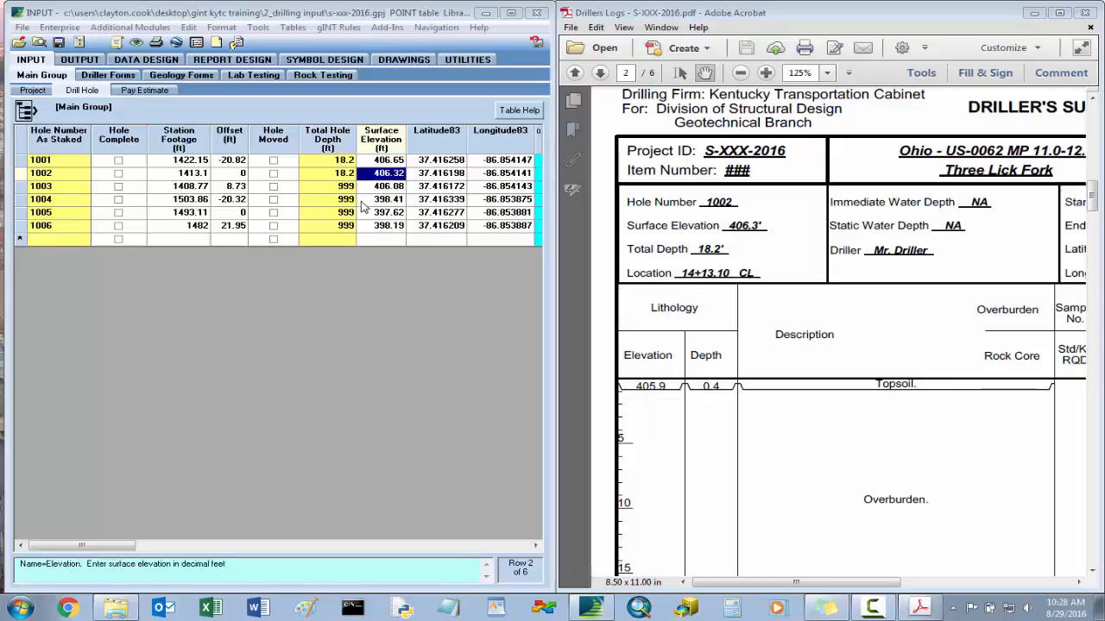
- Set hole 1002's start date to 6/3/2016 and leave its end date blank
key("Tab")
key("Tab")
key("Tab")
key("Tab")
key("Tab")
key("Tab")
key("Tab")
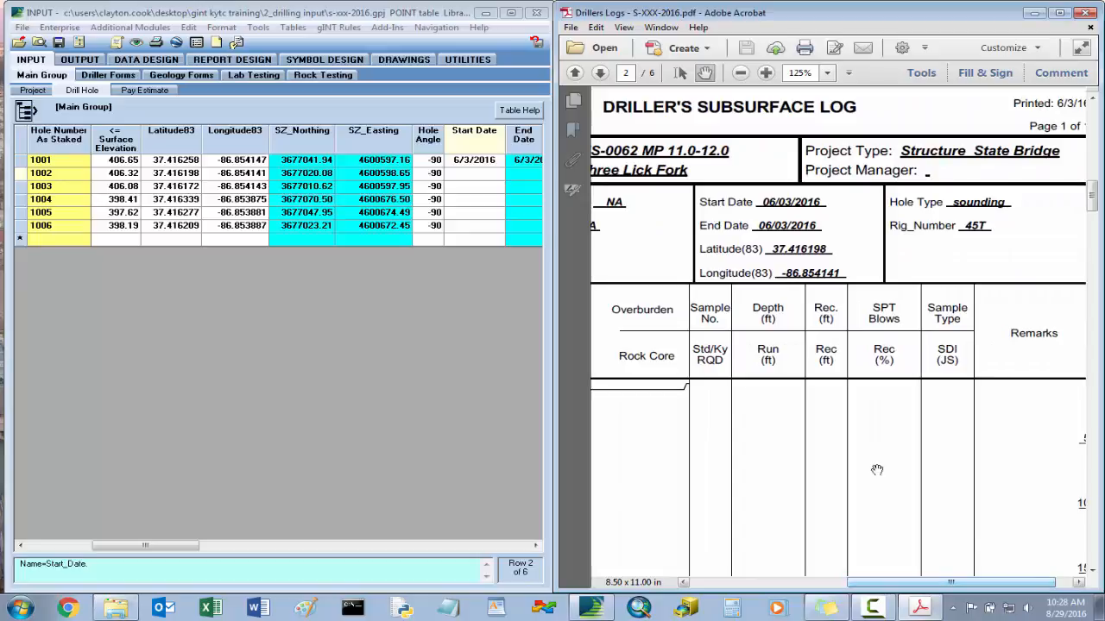
left_click(481, 176)
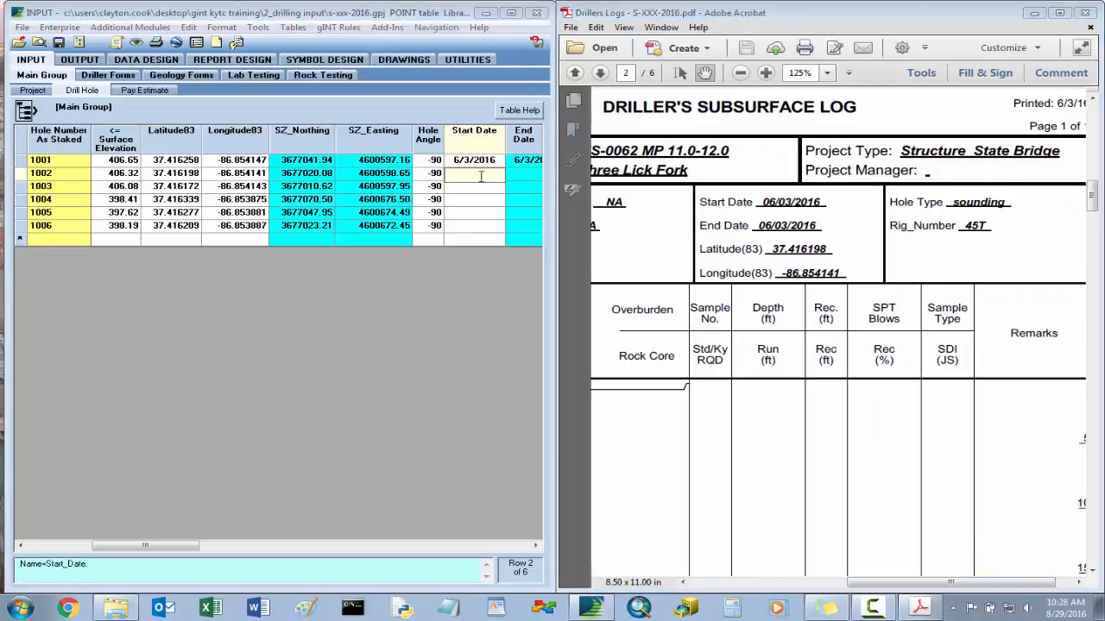
type("6/3/2016")
key("Tab")
key("Tab")
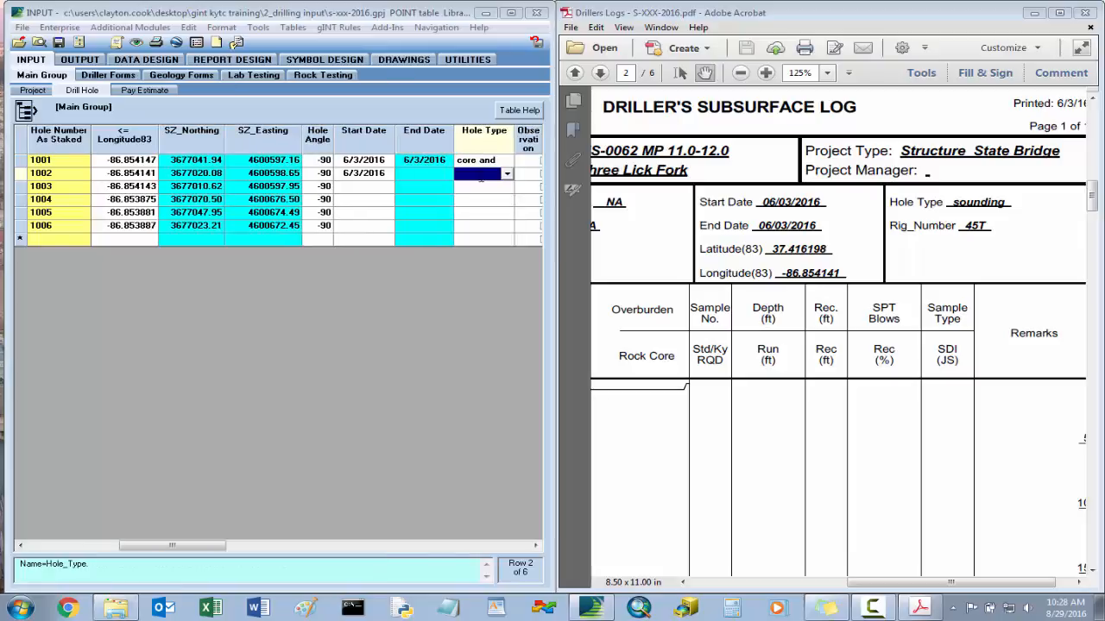
- Set hole 1002's hole type to sounding in the Drill Hole table
left_click(508, 174)
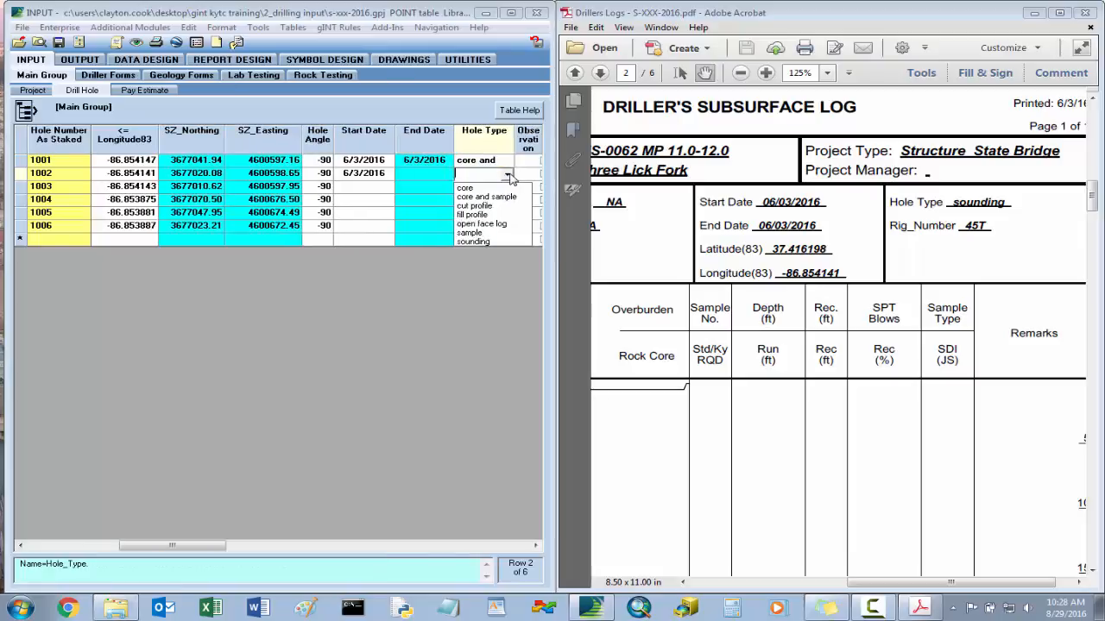
left_click(496, 241)
key("Tab")
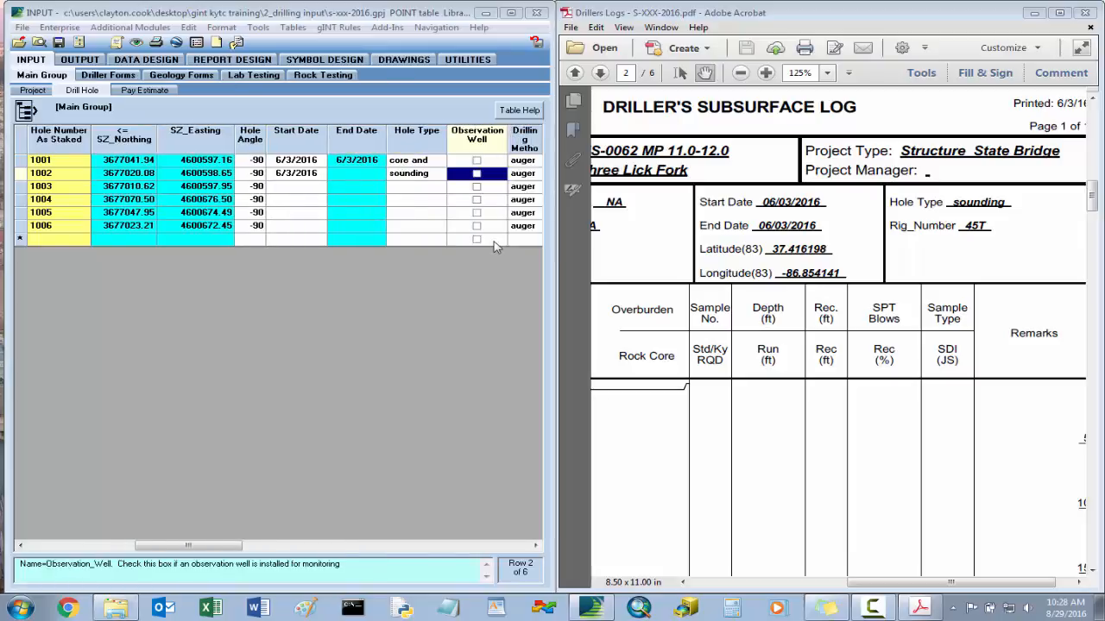
key("Tab")
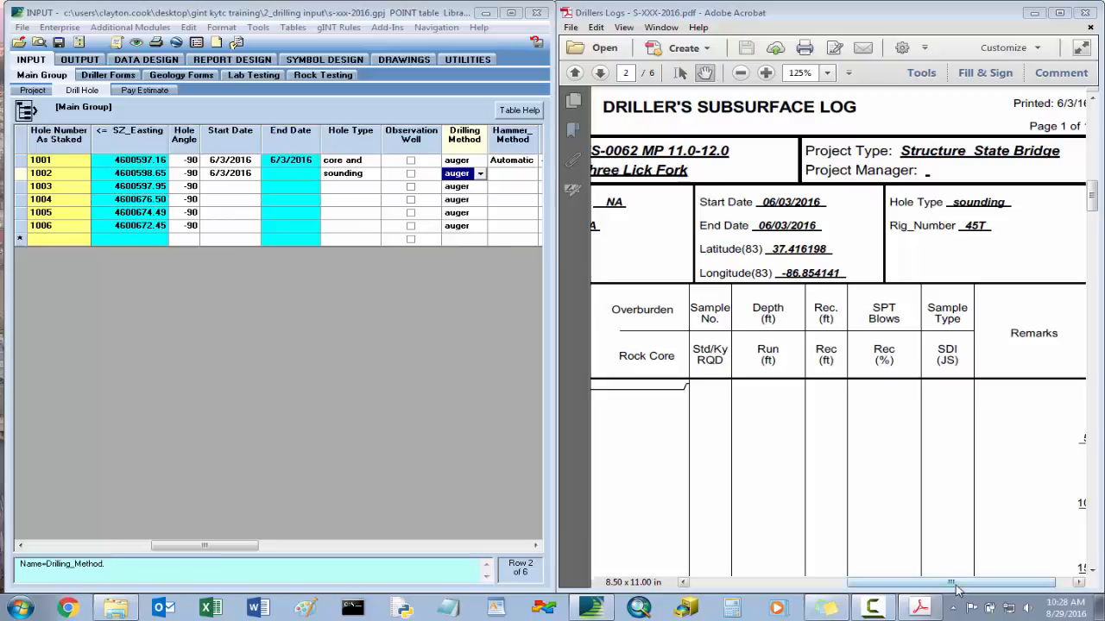
- Set hole 1002's hammer method to Automatic and its rig number to 45T
left_click_drag(957, 590, 831, 590)
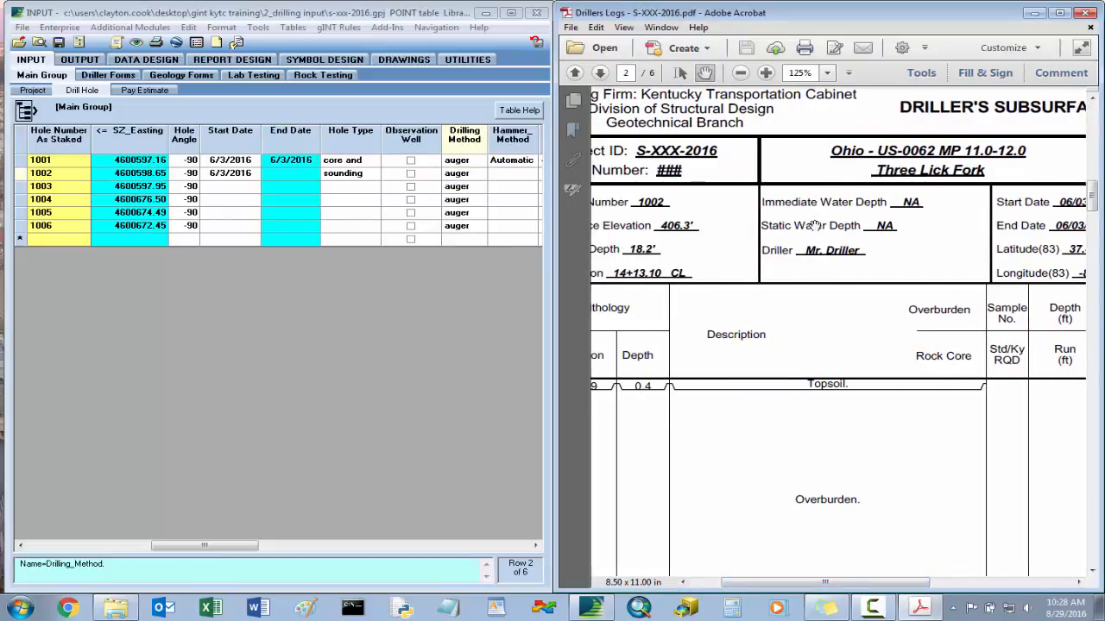
left_click(517, 178)
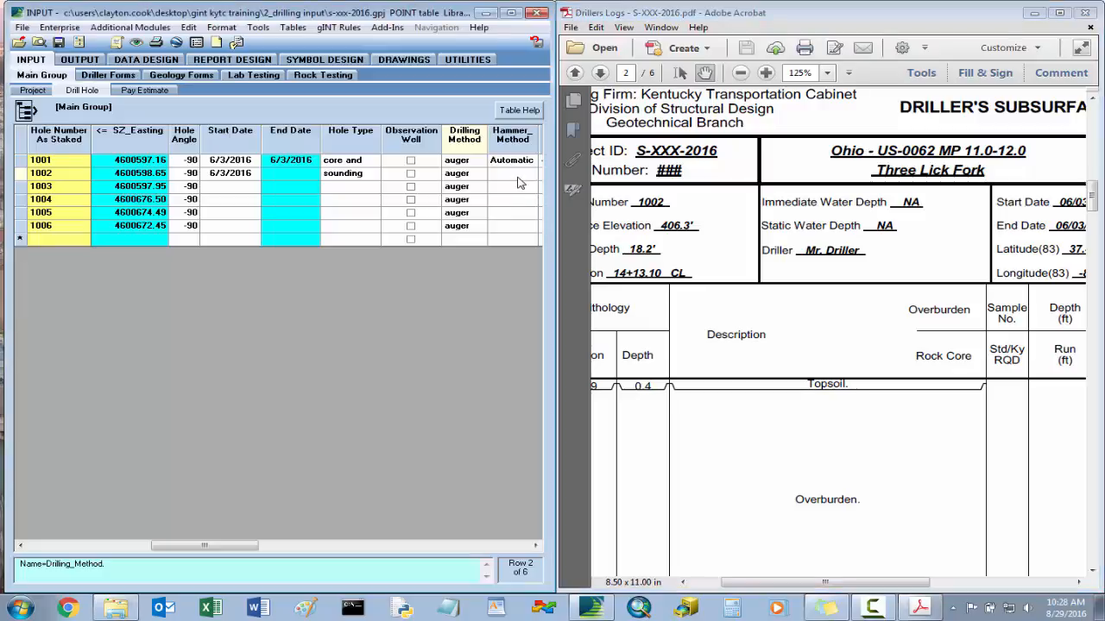
left_click(532, 176)
left_click(528, 189)
key("Tab")
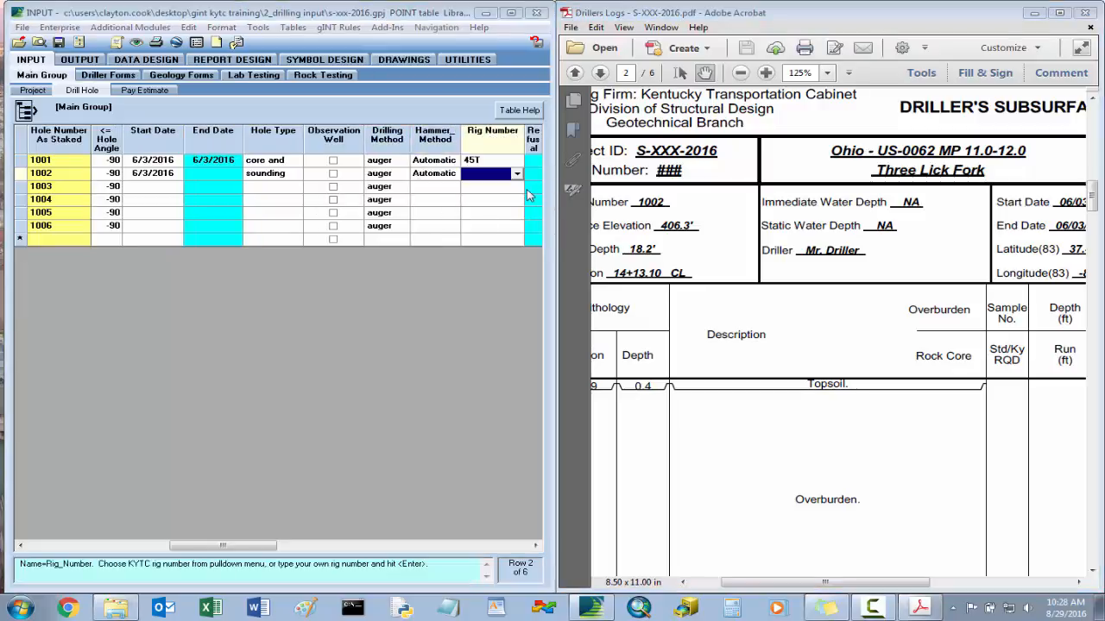
type("4")
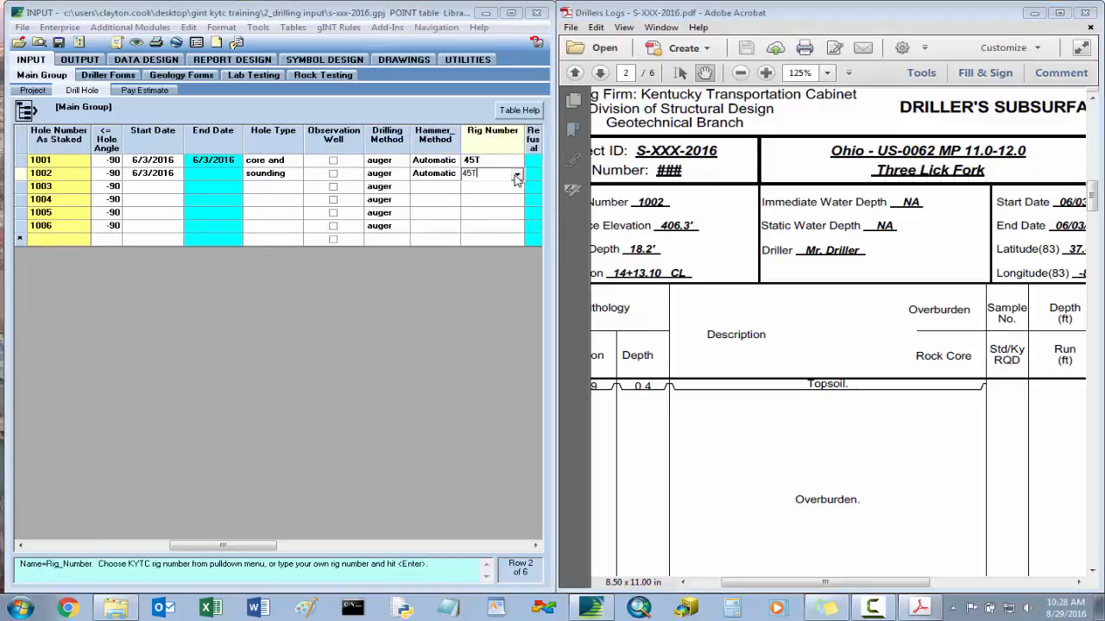
type("5T")
key("Tab")
- Set hole 1002's refusal depth to 4.2 ft, following the refusal note at the end of its log
key("Tab")
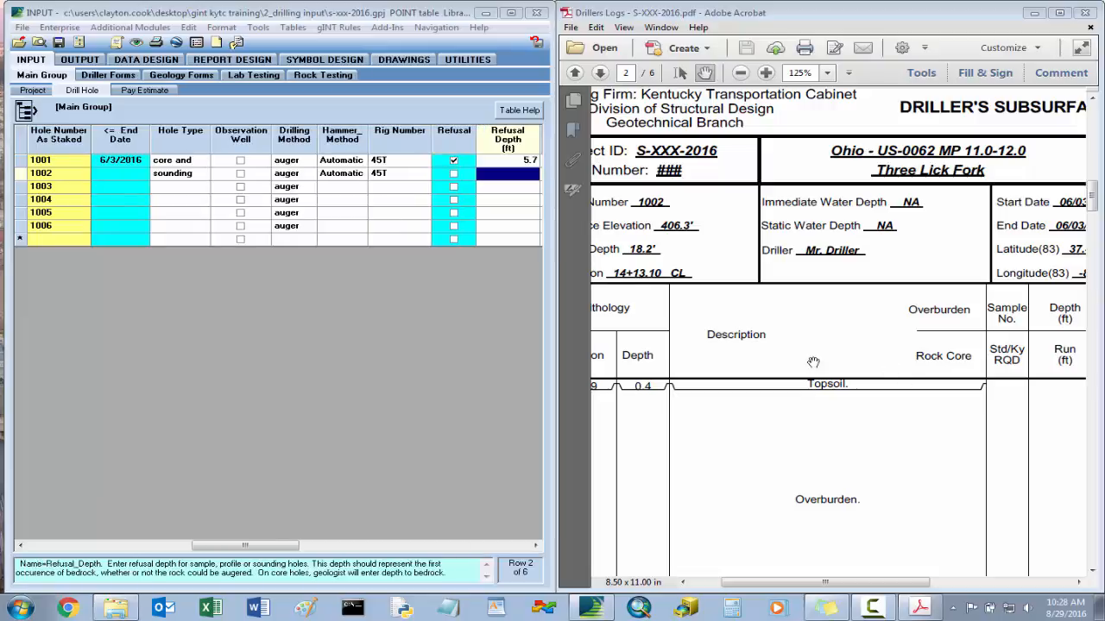
left_click_drag(753, 347, 814, 344)
scroll(867, 353, "down", 5)
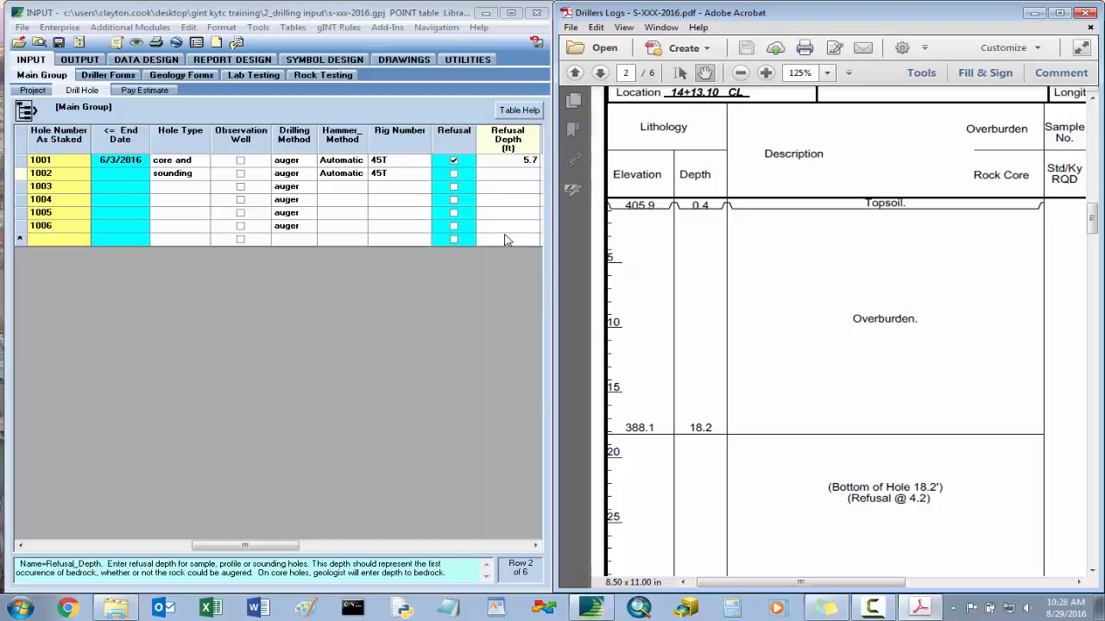
left_click(518, 177)
type("4.2")
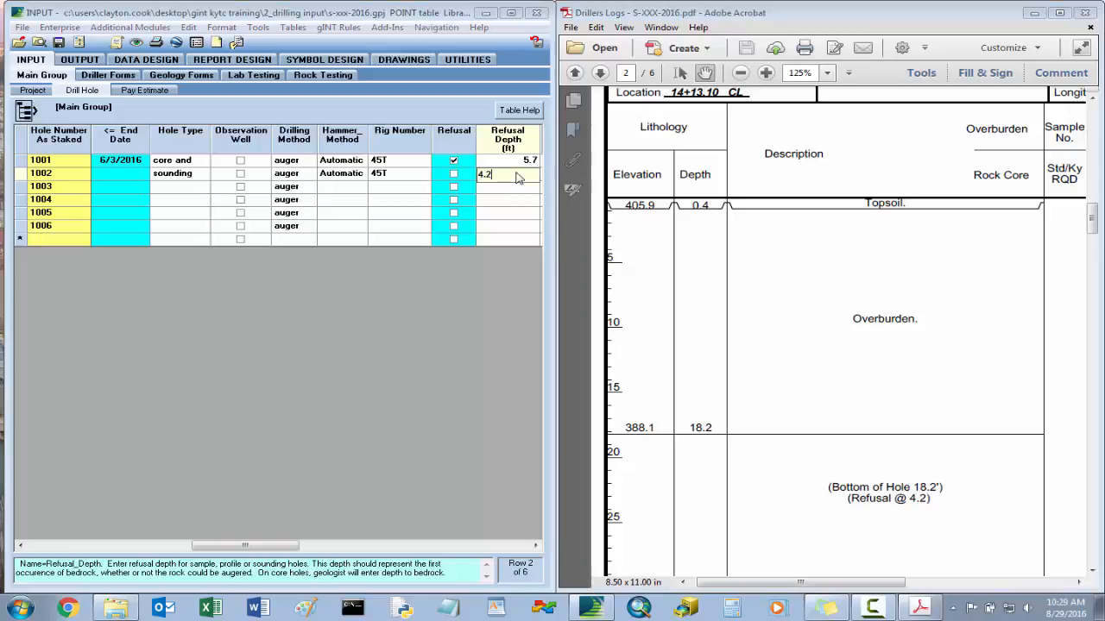
key("Tab")
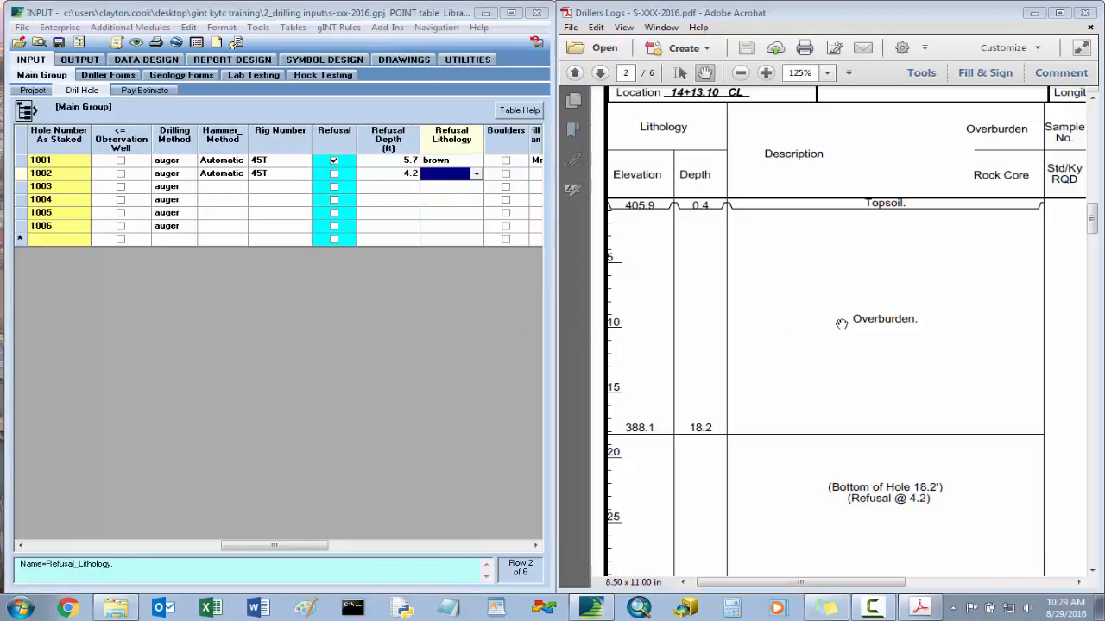
- Enter hole 1002's driller name as given in the log header, leaving refusal lithology blank and boulders unchecked
left_click_drag(814, 294, 807, 447)
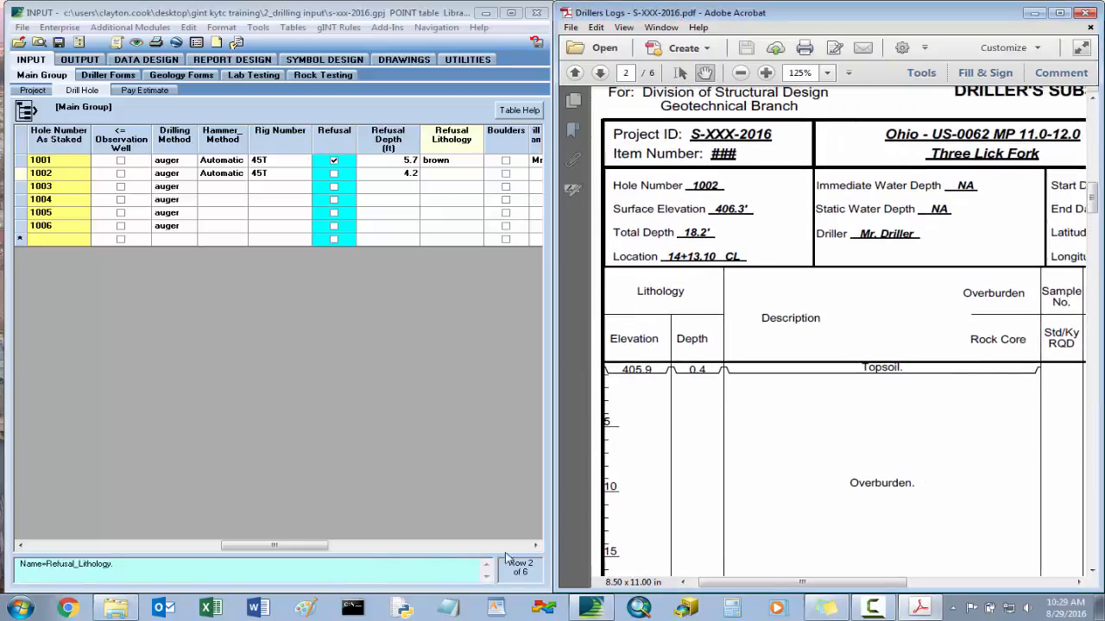
left_click(448, 172)
key("Tab")
key("Tab")
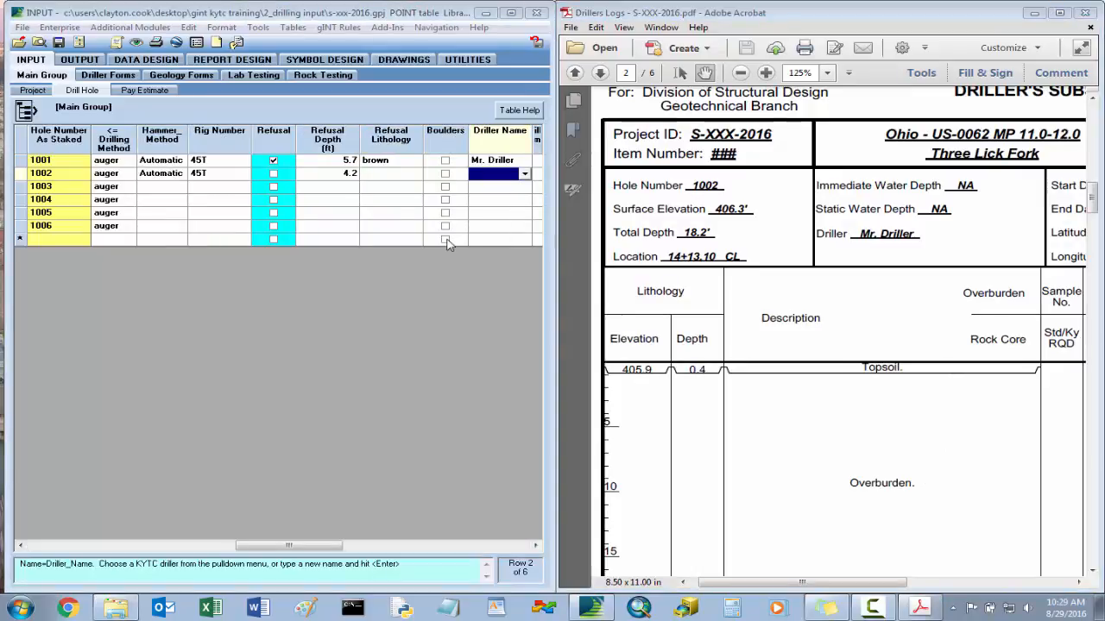
type("Mr.")
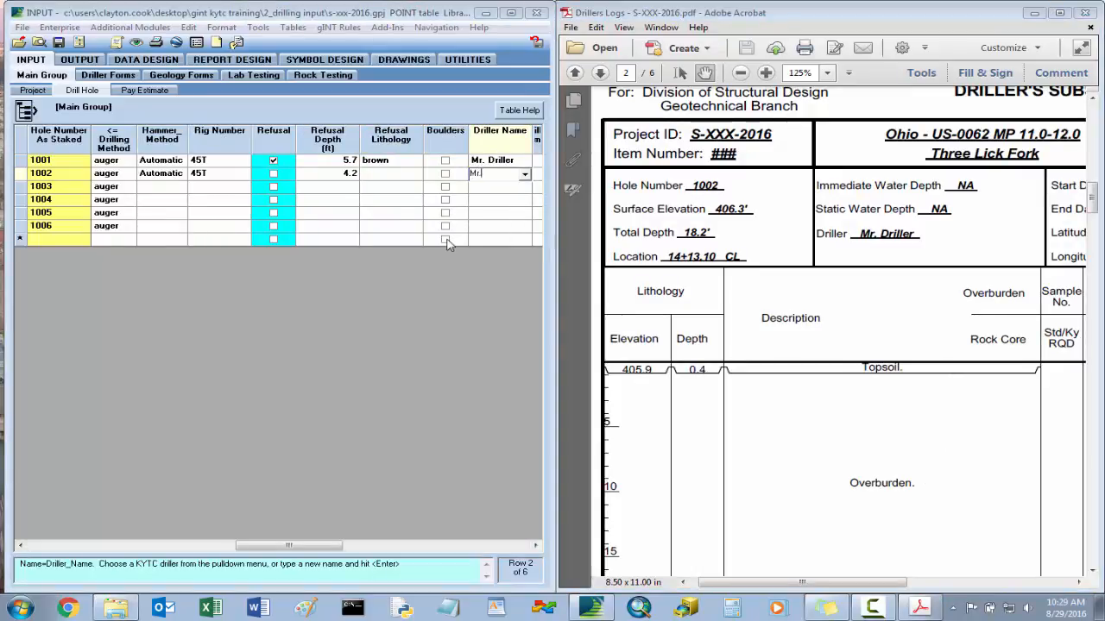
type(" Driller")
key("Tab")
- Check hole 1002's log for driller comments, and review its Ground Water and Core Runs tables for data to enter
key("Tab")
left_click_drag(957, 472, 937, 291)
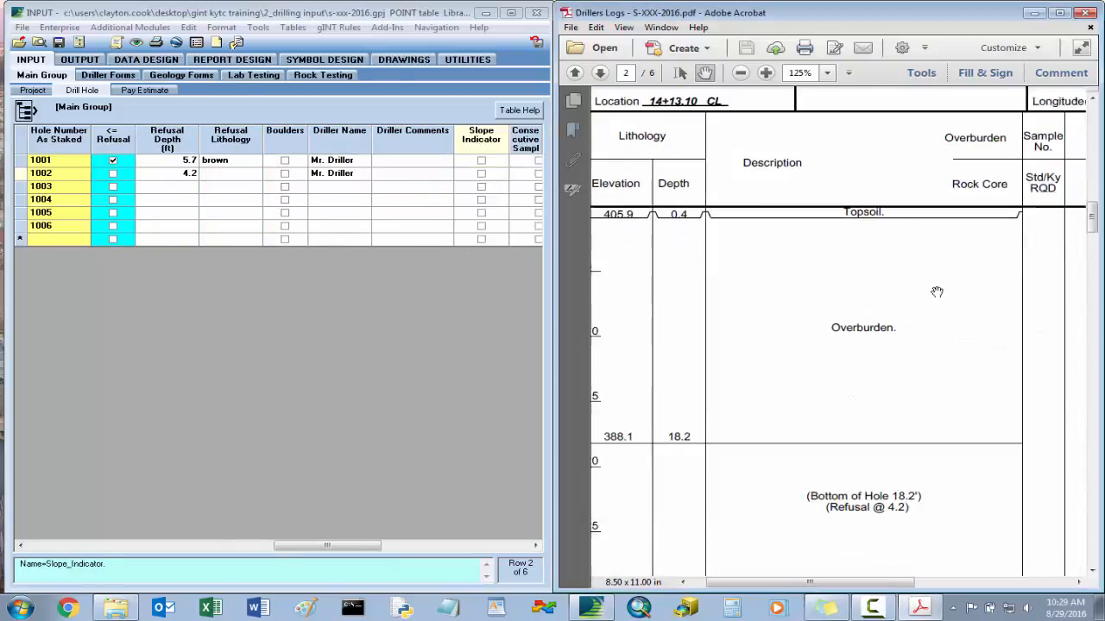
left_click_drag(924, 428, 930, 315)
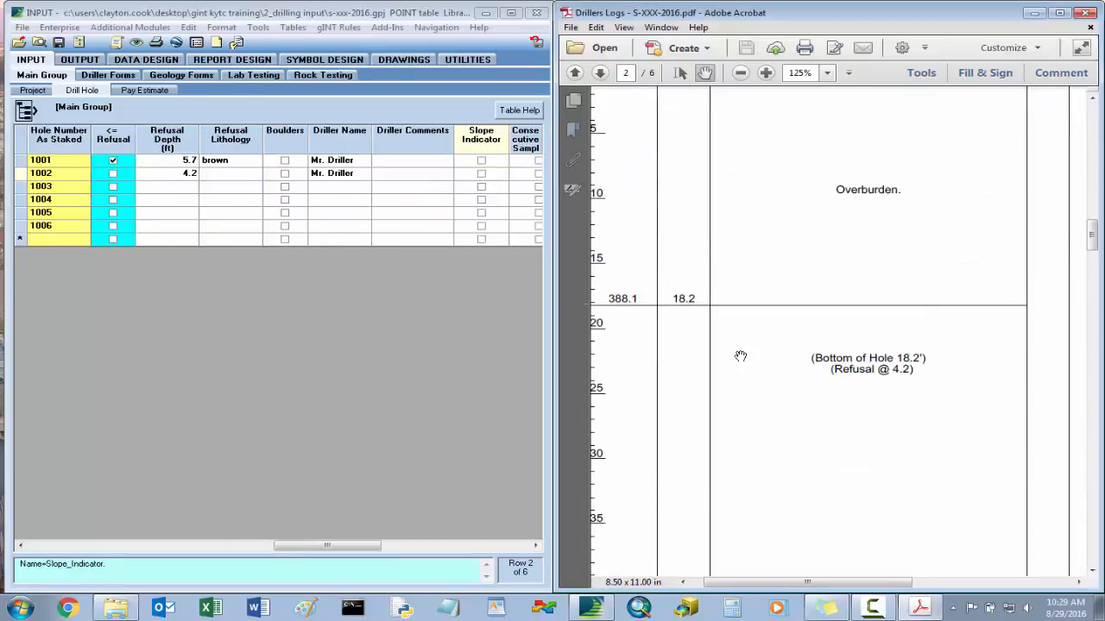
left_click(414, 176)
left_click_drag(380, 550, 129, 545)
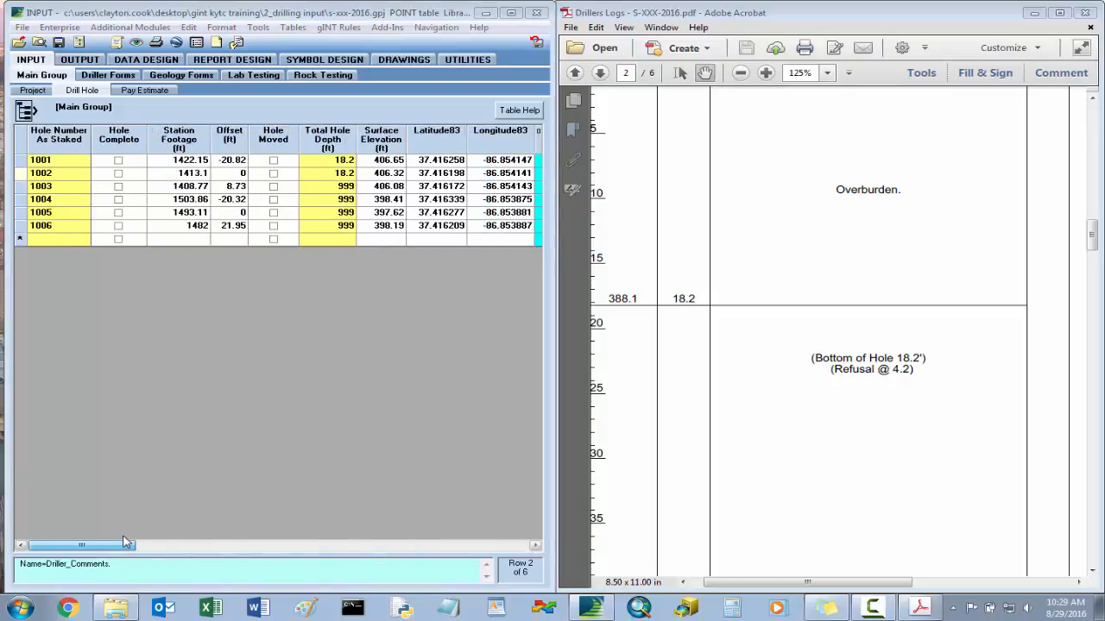
left_click(121, 75)
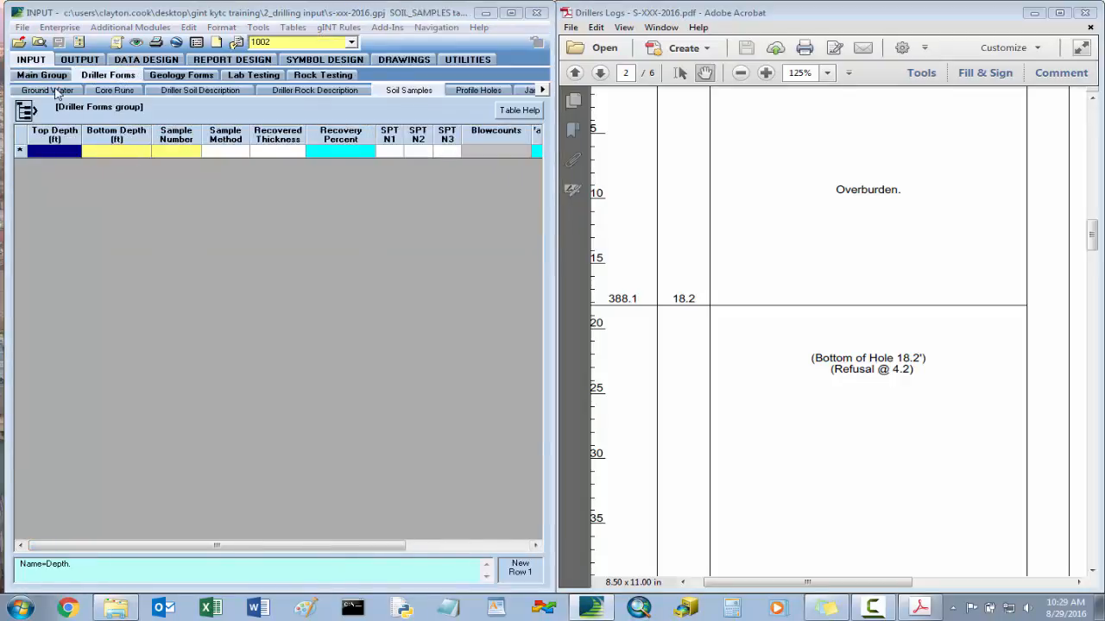
left_click(57, 90)
left_click(116, 91)
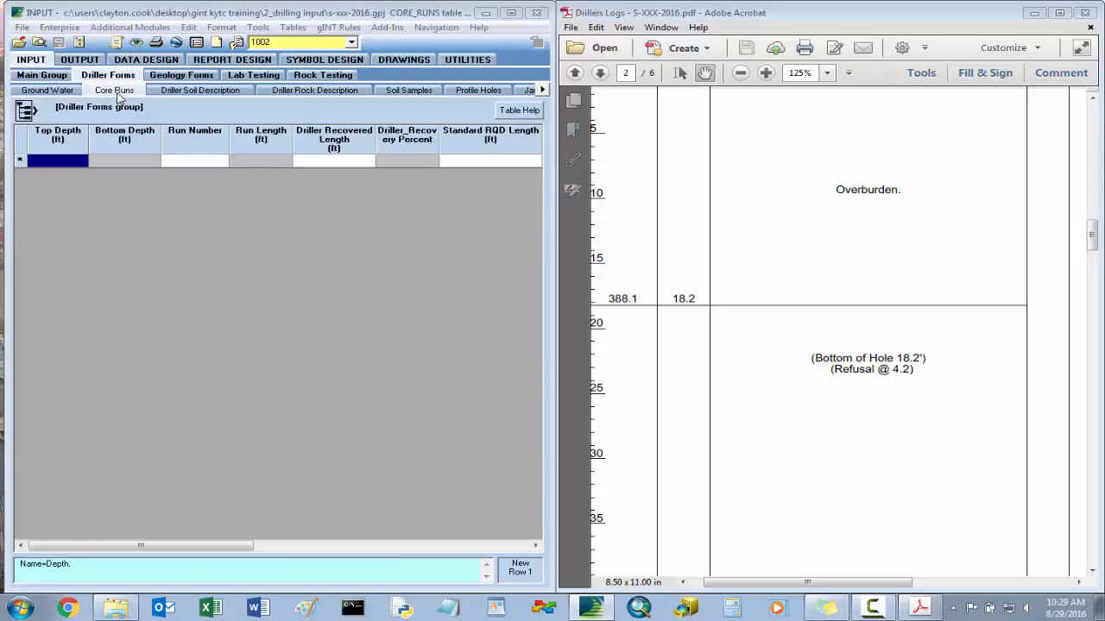
left_click(814, 393)
scroll(814, 393, "up", 4)
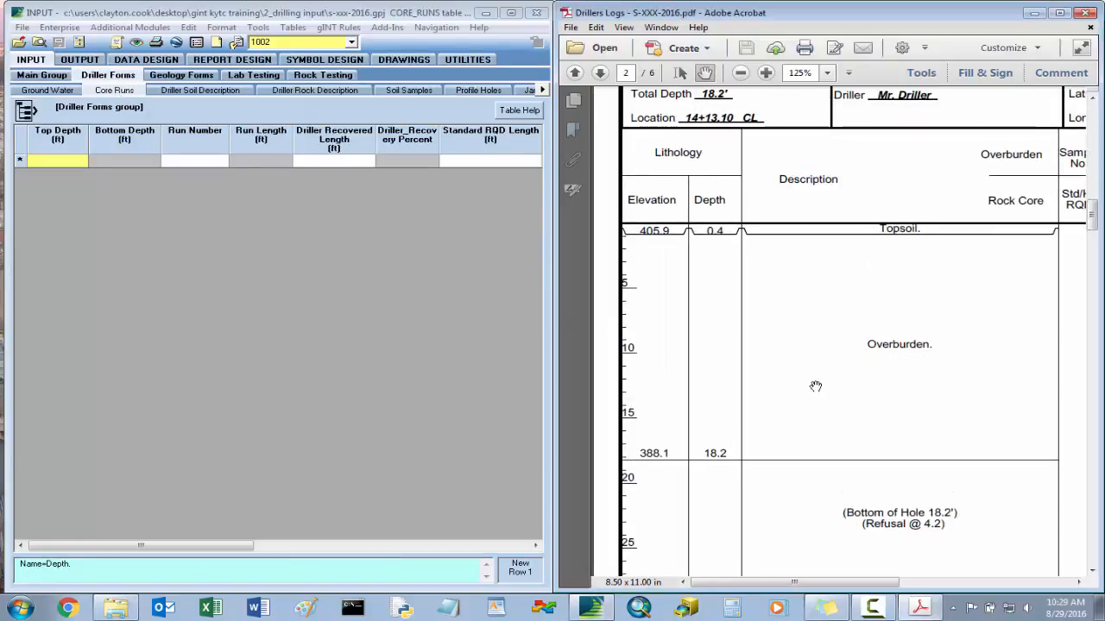
left_click_drag(787, 386, 819, 373)
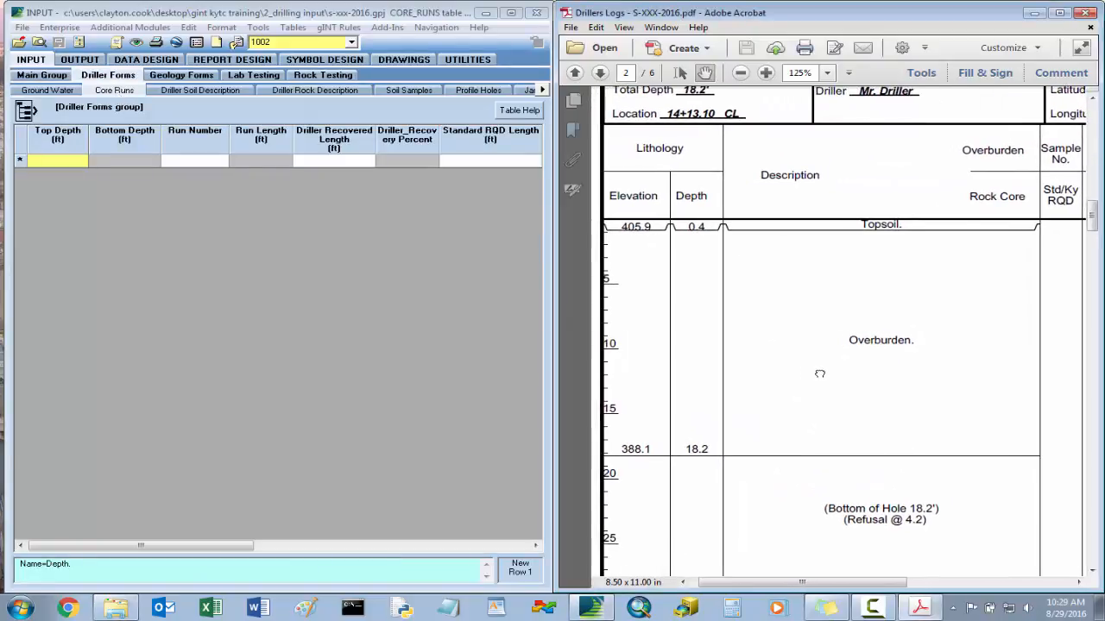
- Add a topsoil layer at top depth 0 ft to hole 1002's Driller Soil Description table
left_click(200, 90)
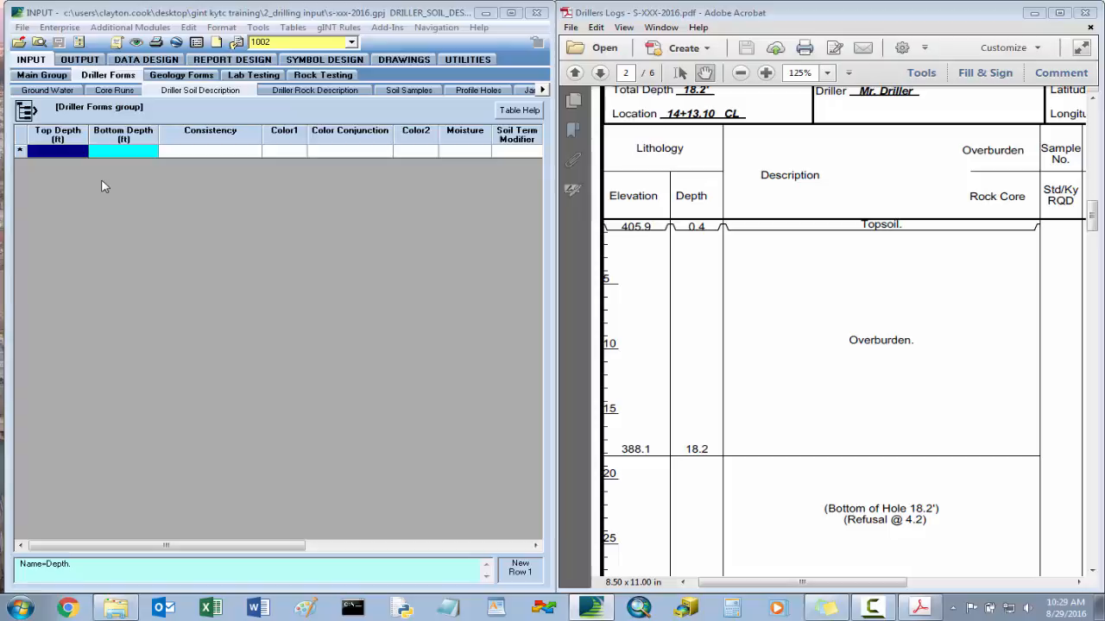
type("0")
key("Tab")
key("Tab")
key("Tab")
key("Tab")
key("Tab")
key("Tab")
key("Tab")
key("Tab")
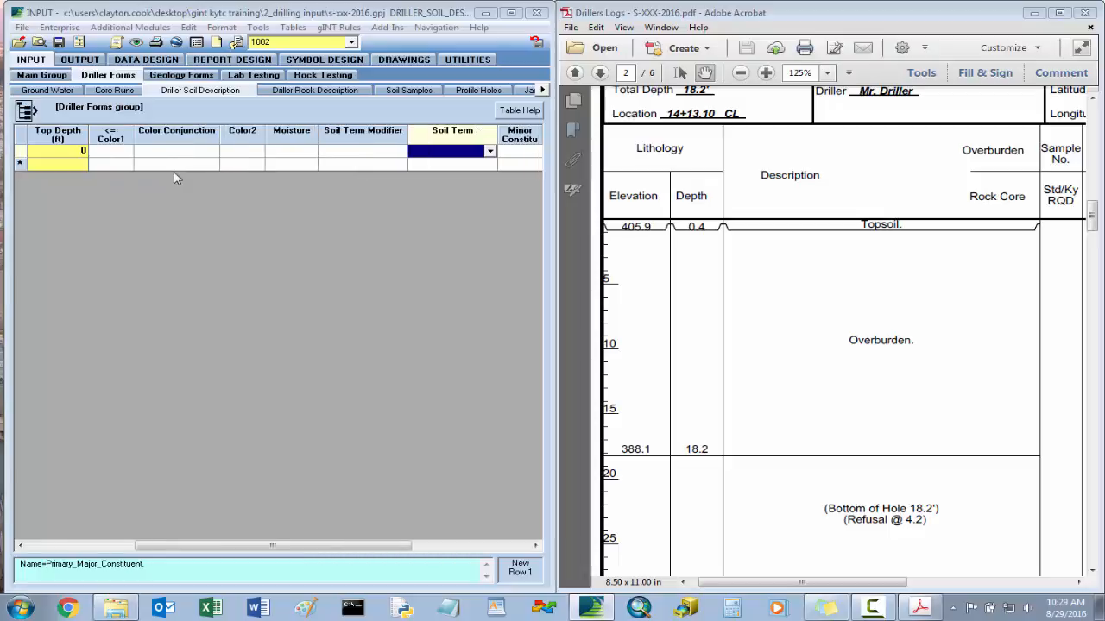
type("topsoil")
key("Tab")
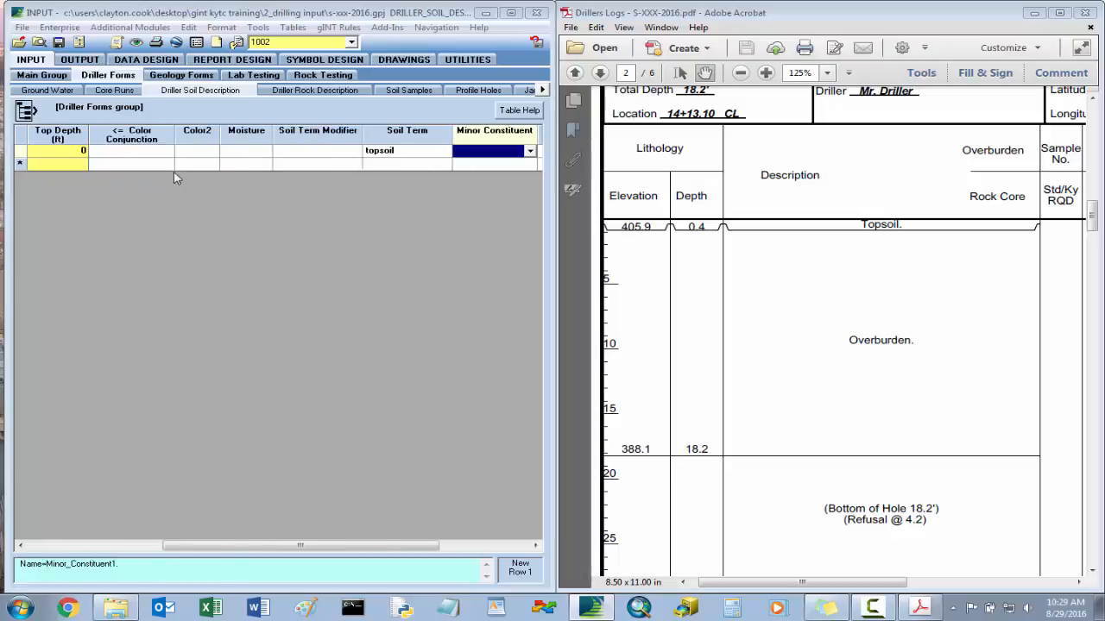
key("Tab")
key("Tab")
key("Tab")
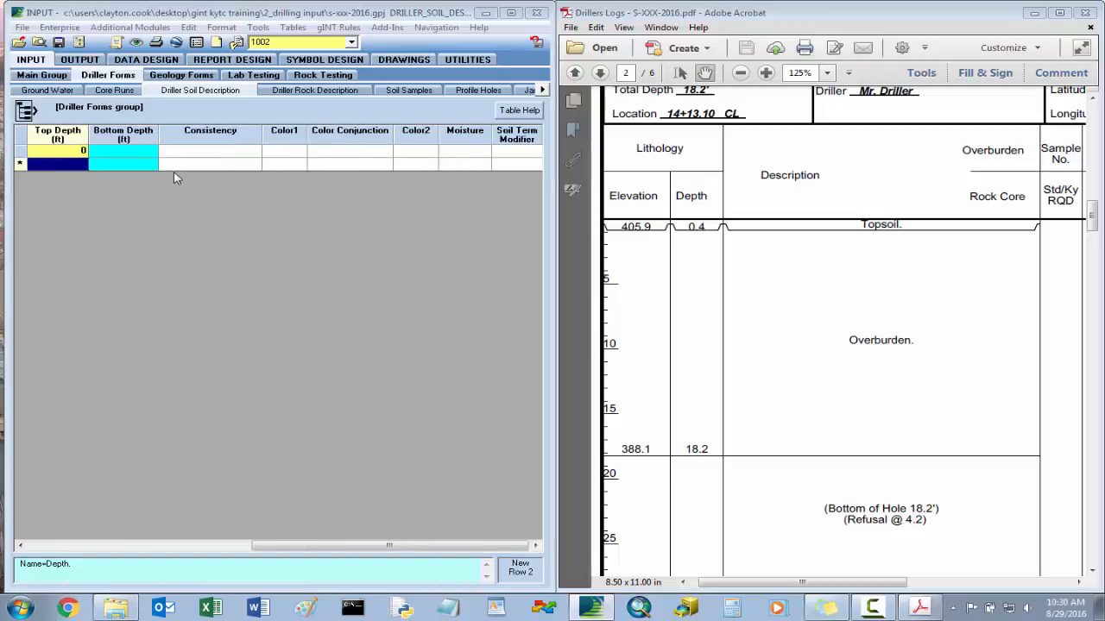
- Add an overburden layer at top depth 0.4 ft to hole 1002's Driller Soil Description table
type("0.4")
key("Tab")
key("Tab")
key("Tab")
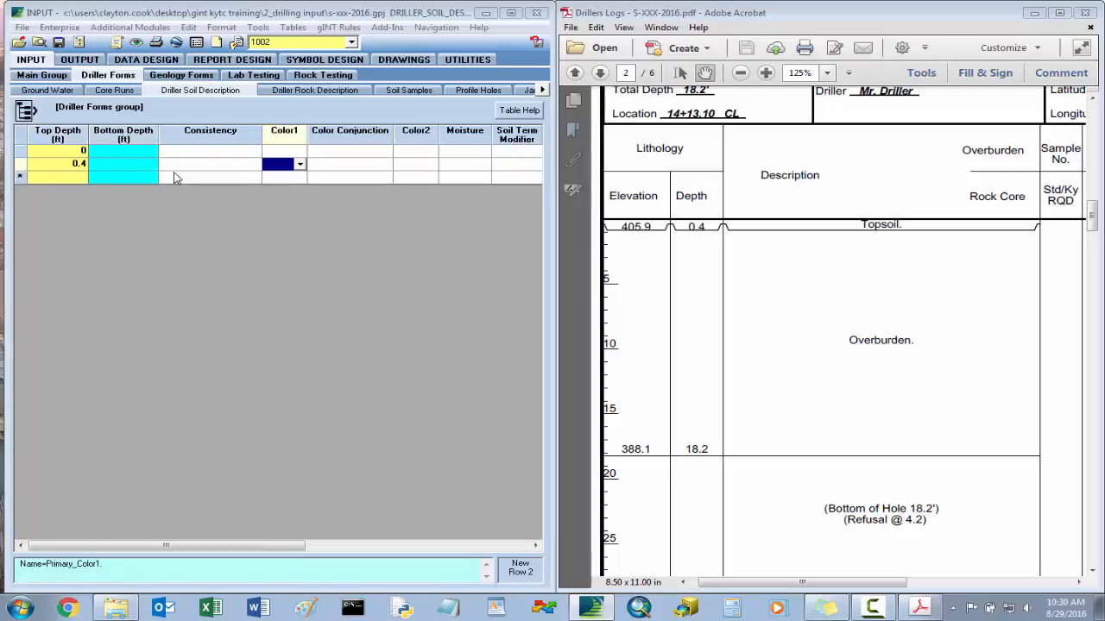
key("Tab")
key("Tab")
key("Tab")
key("Tab")
key("Tab")
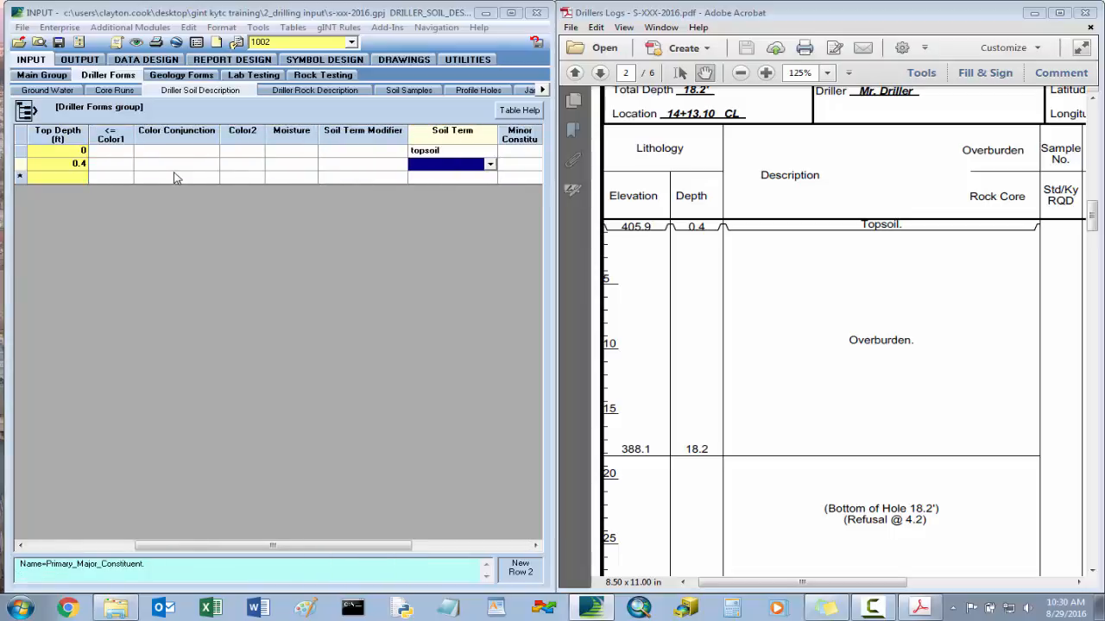
type("overburden")
key("Tab")
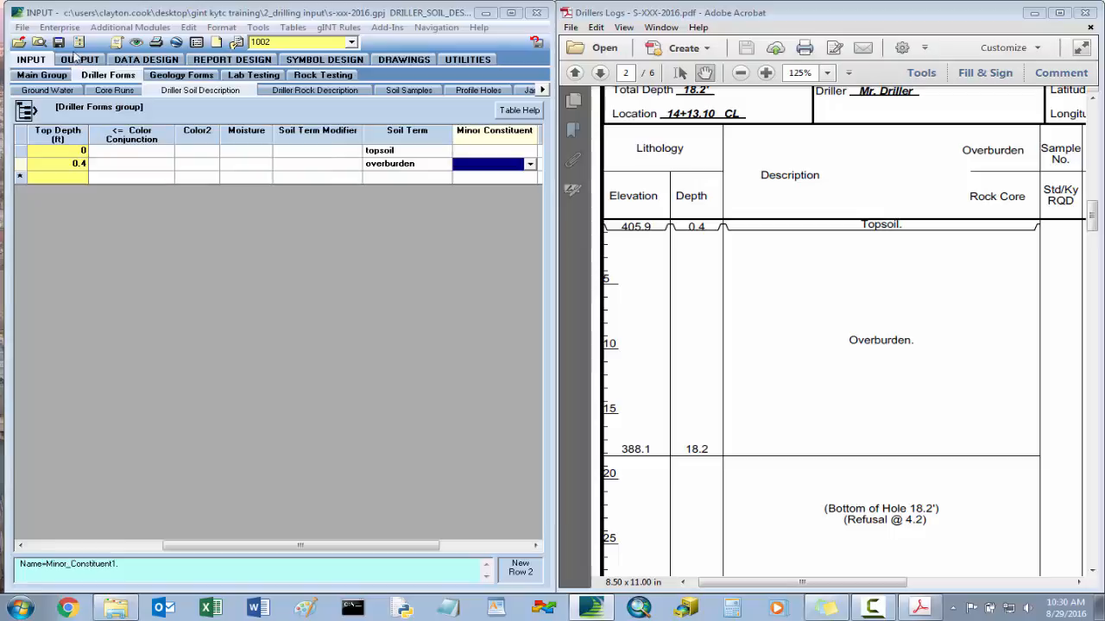
- Check hole 1002's rock description, sample, profile and remarks tables against the log's sample columns, and return to the Drill Hole table
left_click(297, 94)
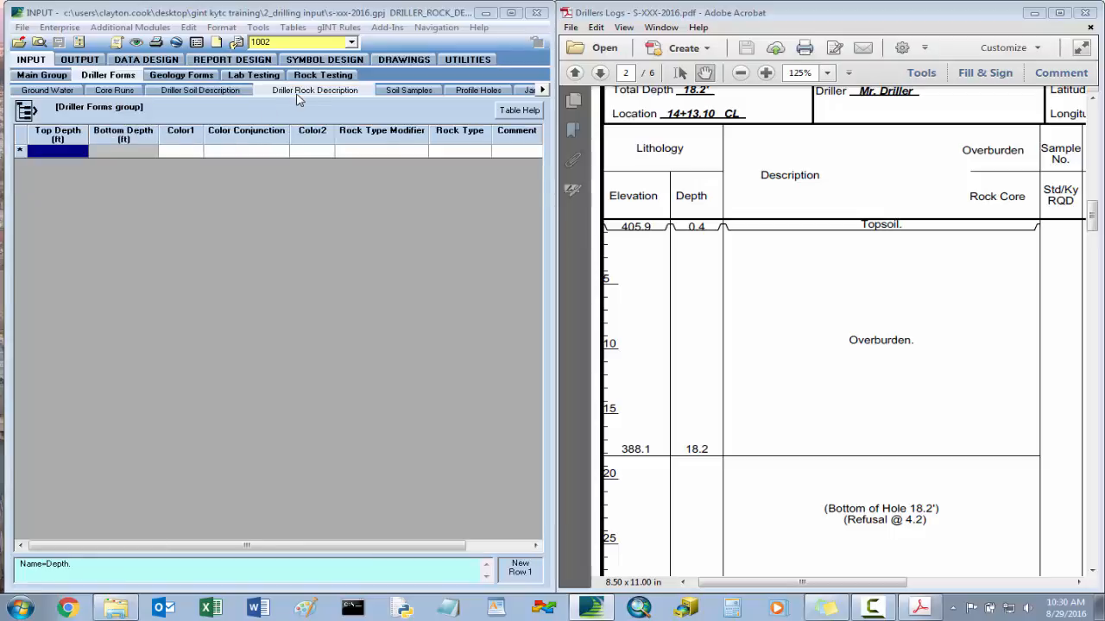
left_click(409, 92)
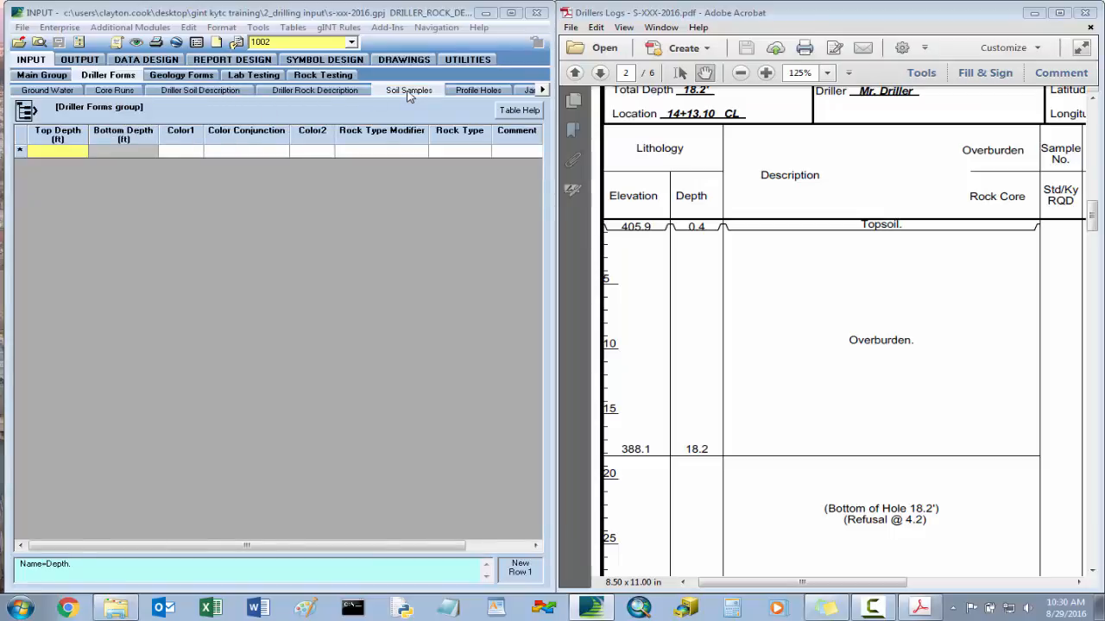
left_click(464, 93)
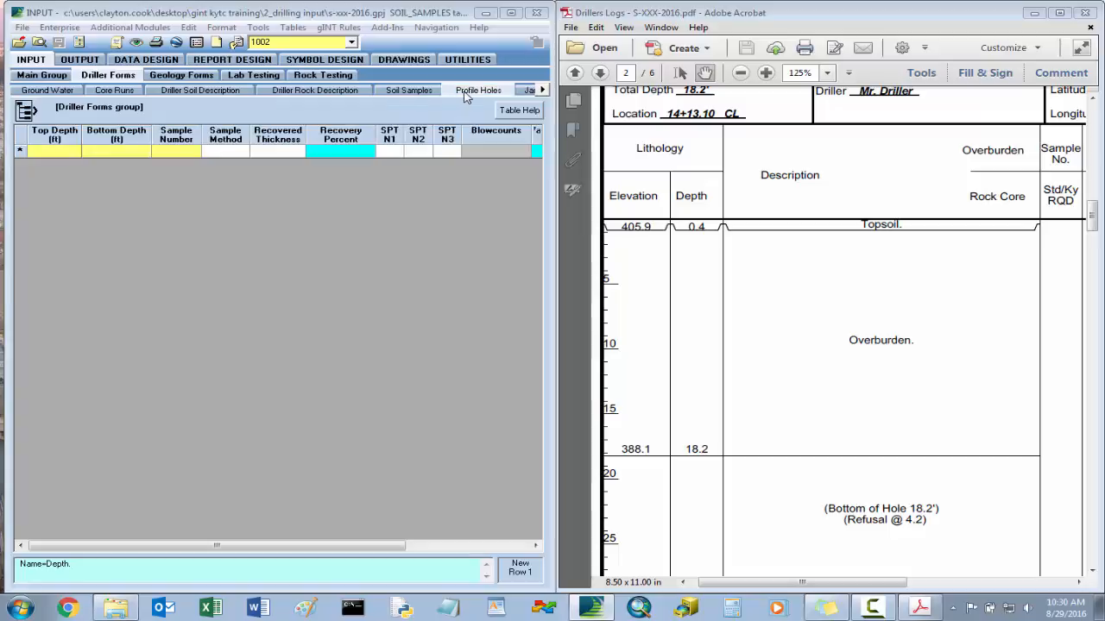
left_click(522, 92)
left_click(542, 90)
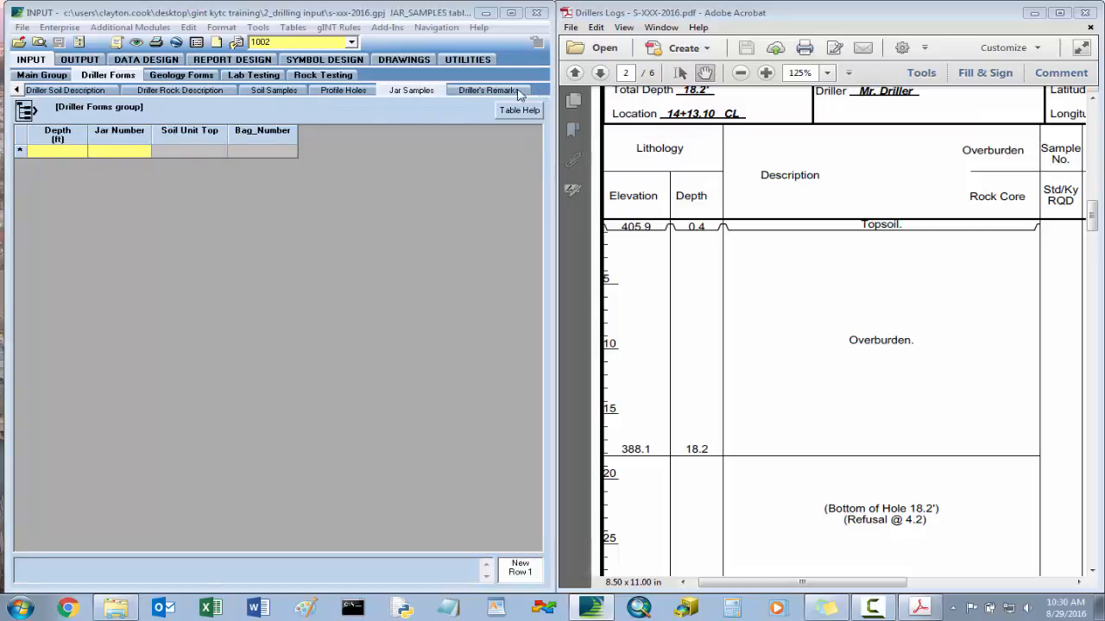
left_click(518, 91)
scroll(850, 591, "right", 5)
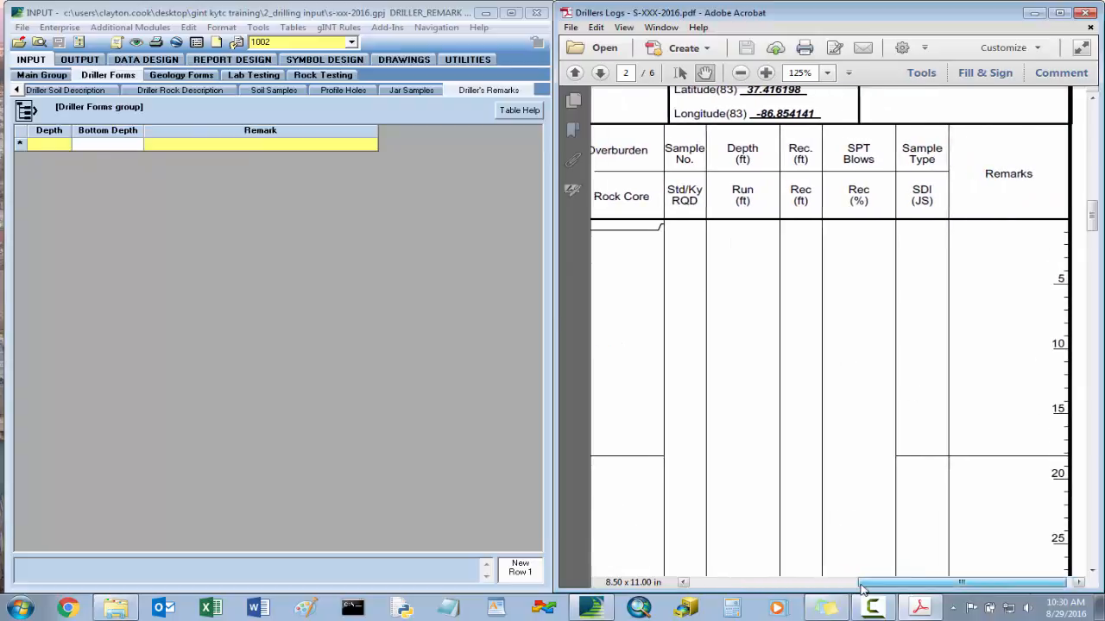
scroll(966, 583, "left", 5)
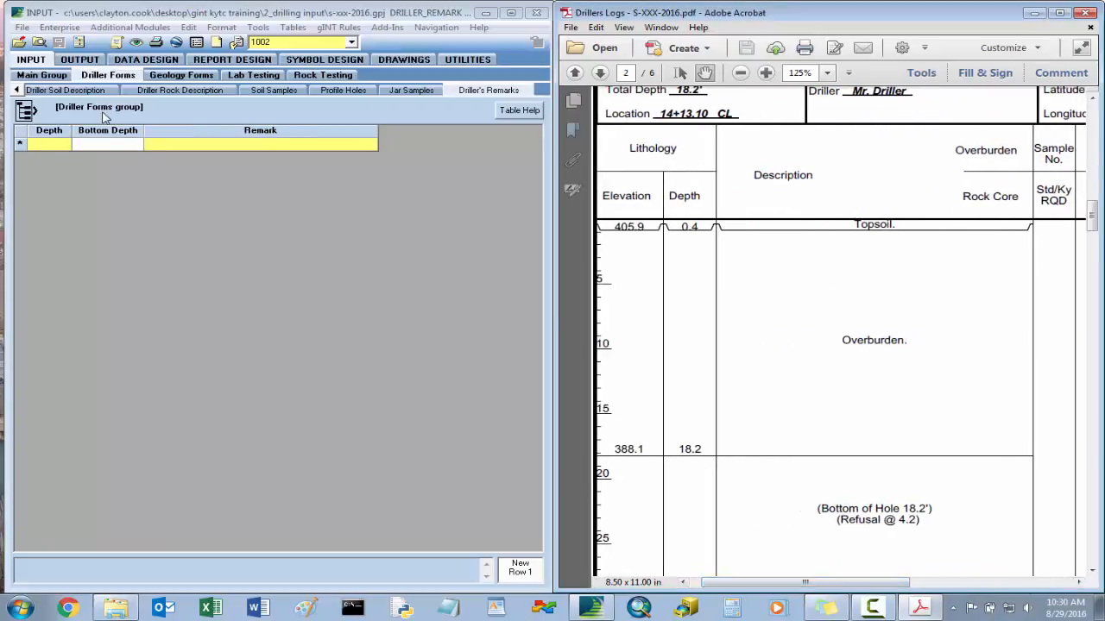
left_click(50, 77)
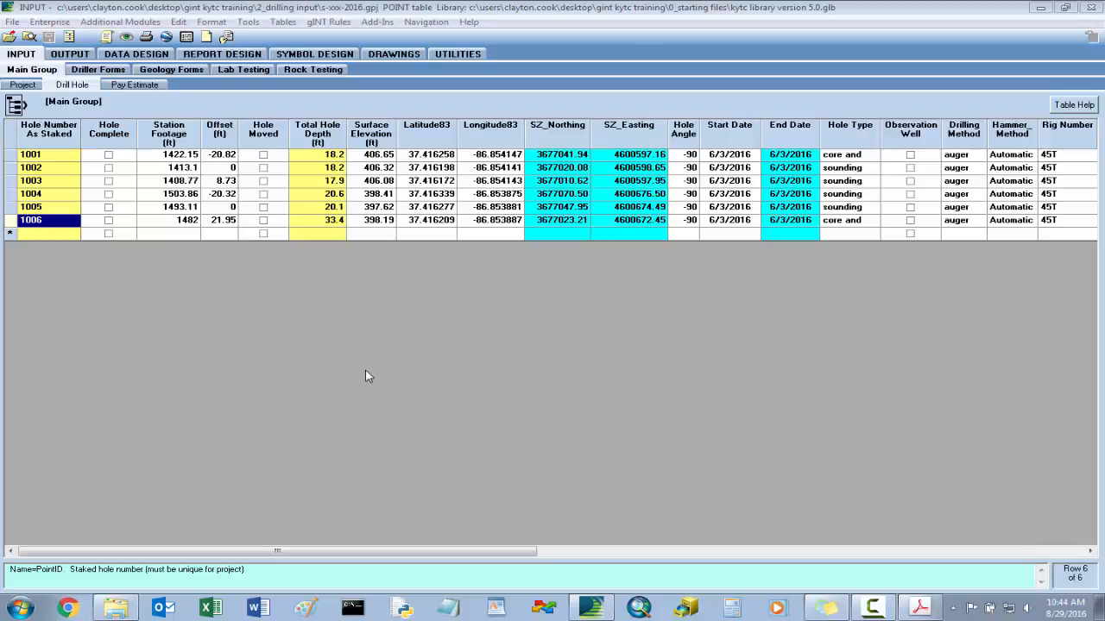
- Read the full driller comment for hole 1003 in the Drill Hole table, leaving it unedited
left_click_drag(399, 551, 875, 540)
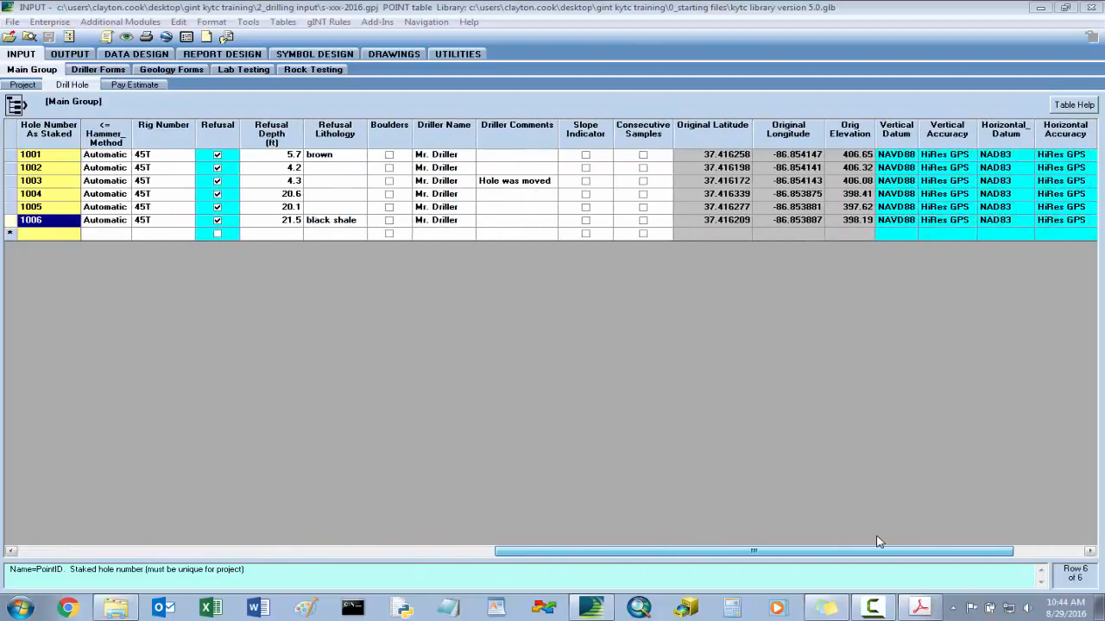
left_click(505, 184)
double_click(508, 184)
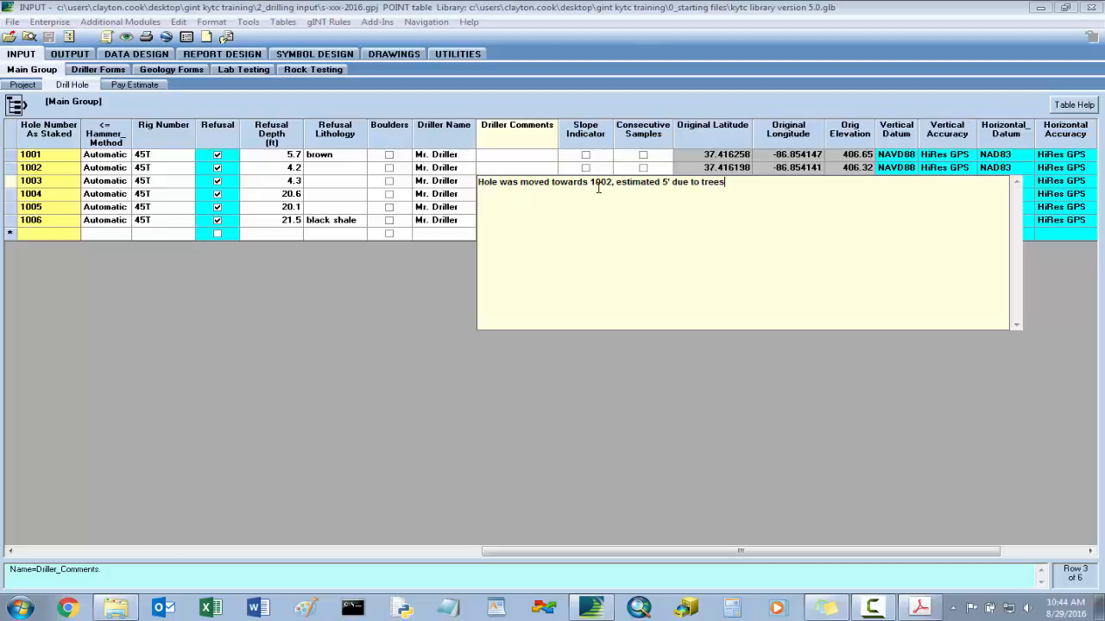
key("Escape")
- Mark hole 1003 as moved and save, keeping its coordinates but decreasing the horizontal and vertical accuracy, and check the accuracy fields
left_click_drag(686, 551, 210, 544)
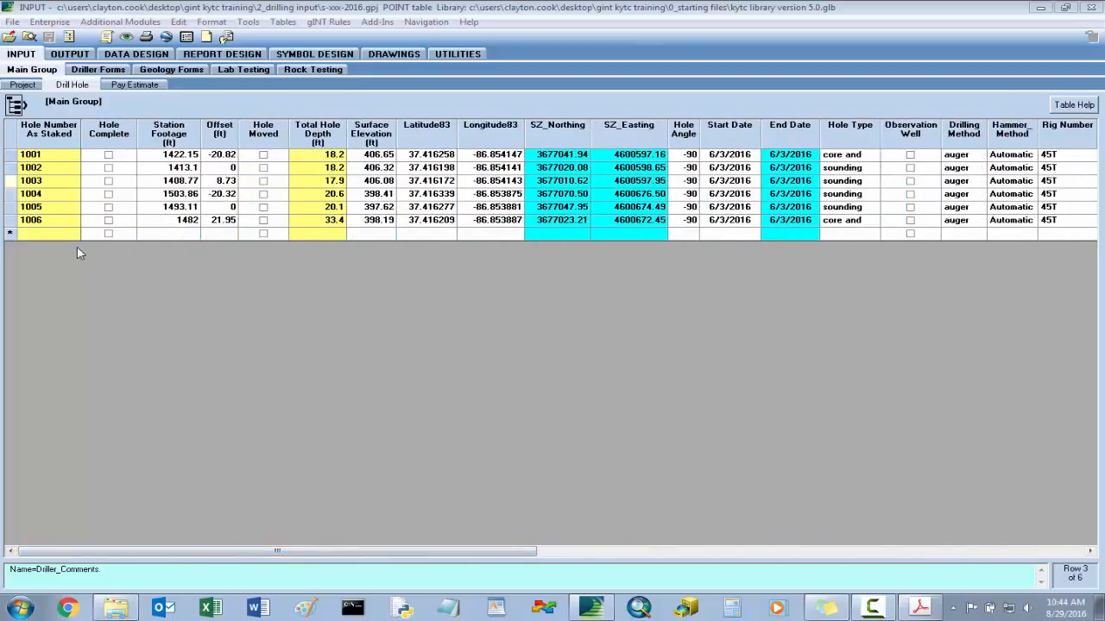
left_click(263, 182)
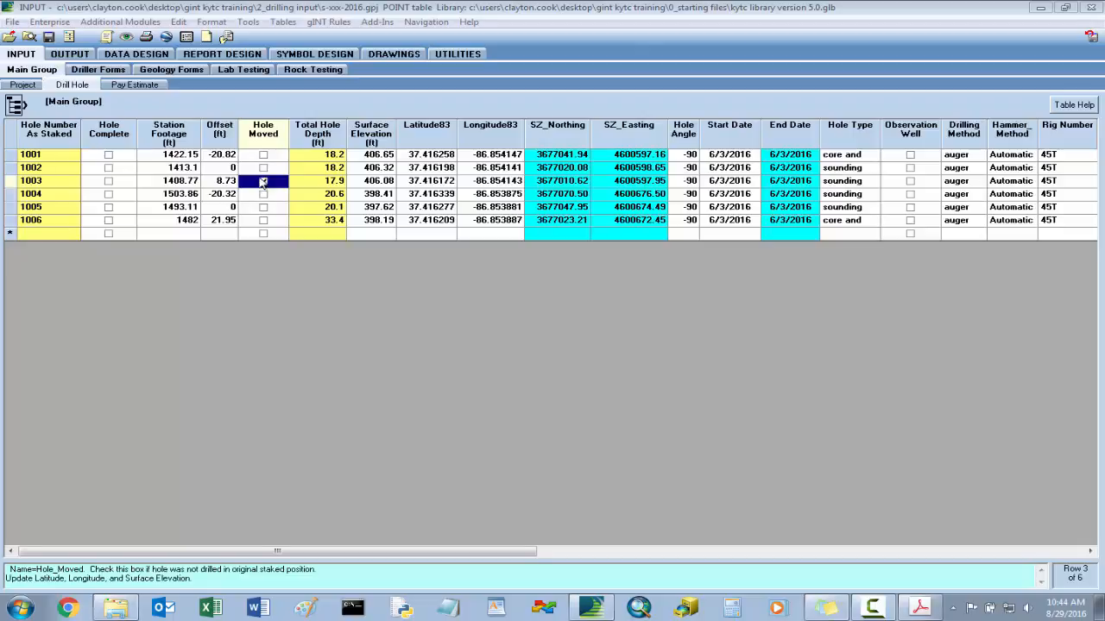
left_click(49, 39)
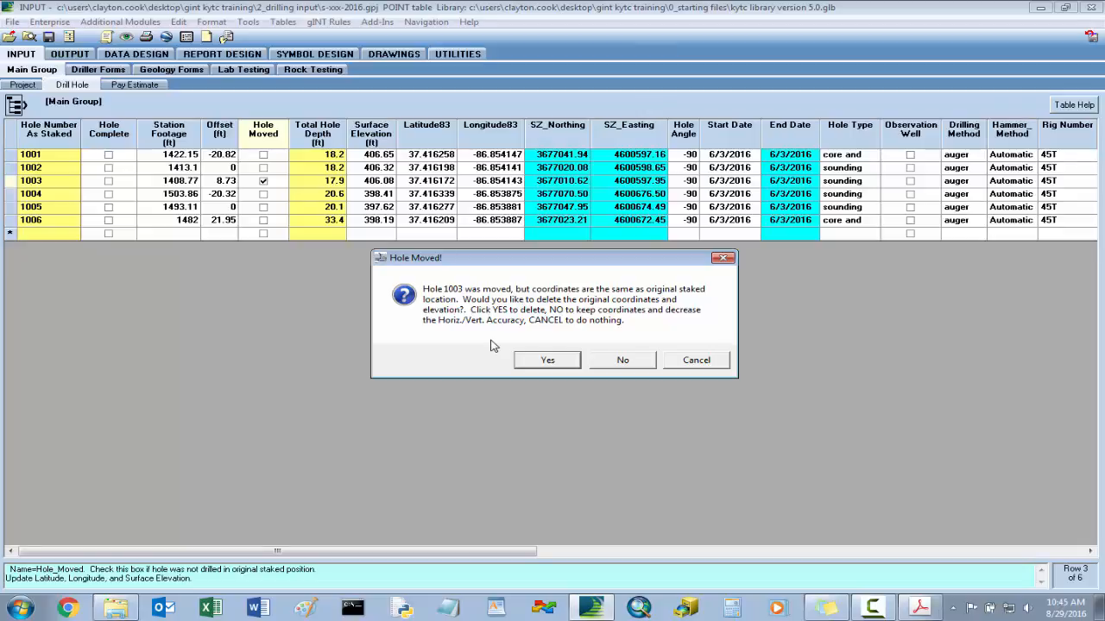
left_click(636, 360)
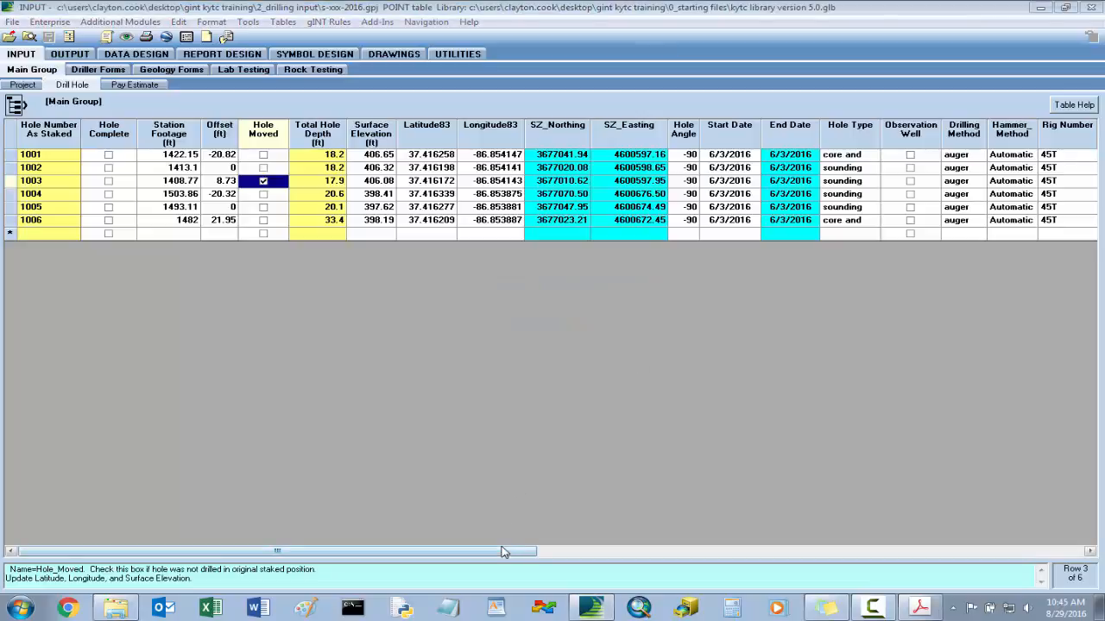
left_click_drag(505, 553, 1052, 552)
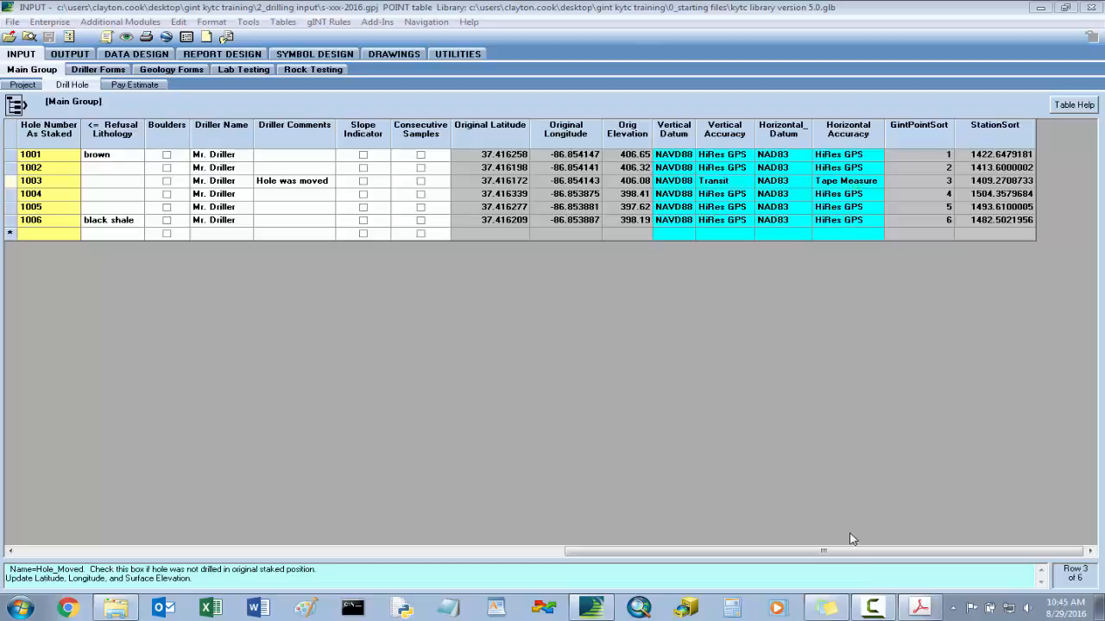
left_click_drag(854, 553, 271, 539)
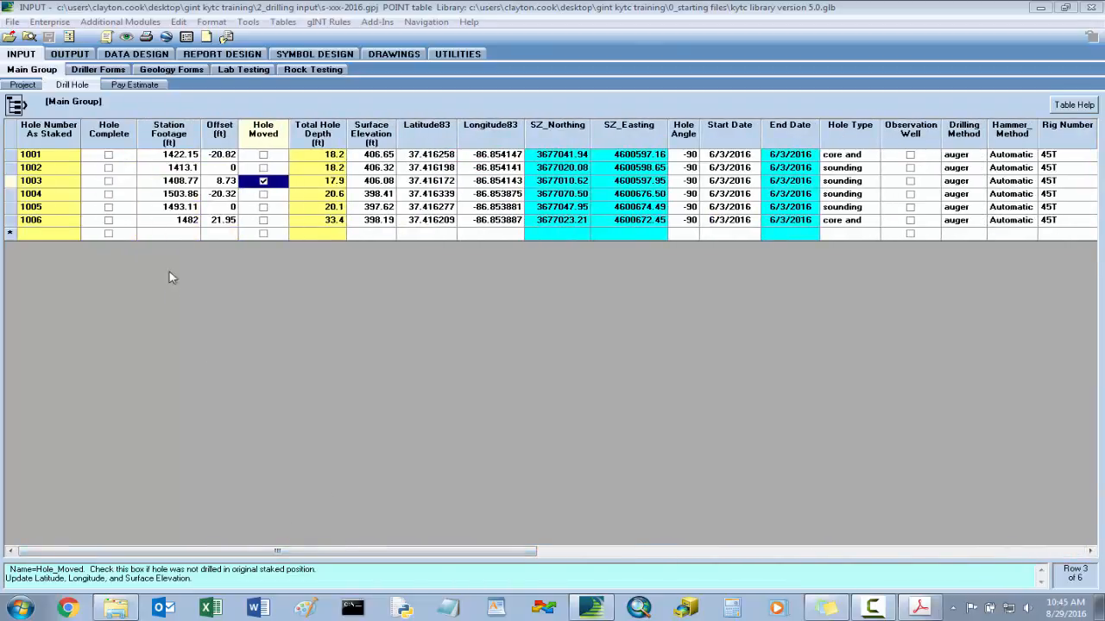
- Review the immediate and static water readings in hole 1004's Ground Water table
left_click(58, 197)
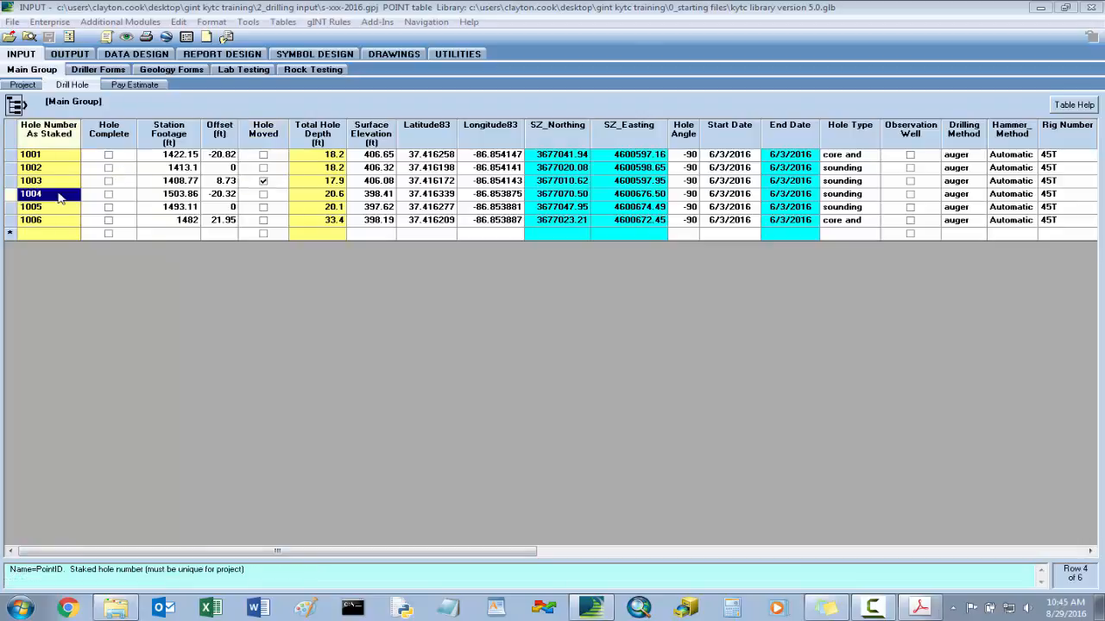
left_click(112, 70)
left_click(55, 87)
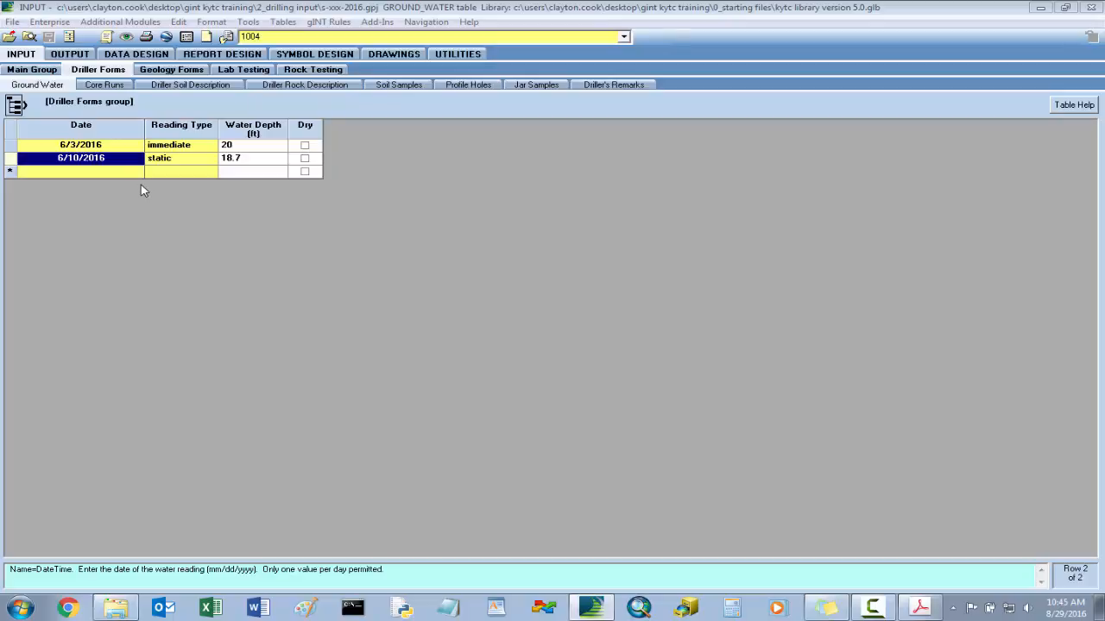
left_click(78, 147)
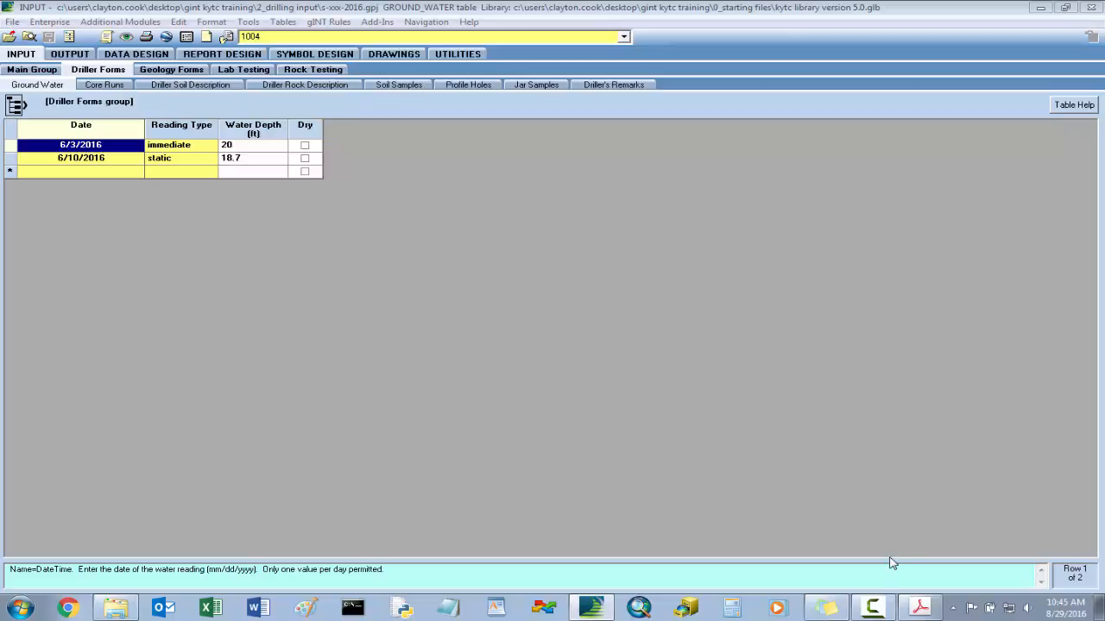
- Check the immediate and static water depths and dates on hole 1004's page of the drillers logs PDF in Acrobat
left_click(921, 607)
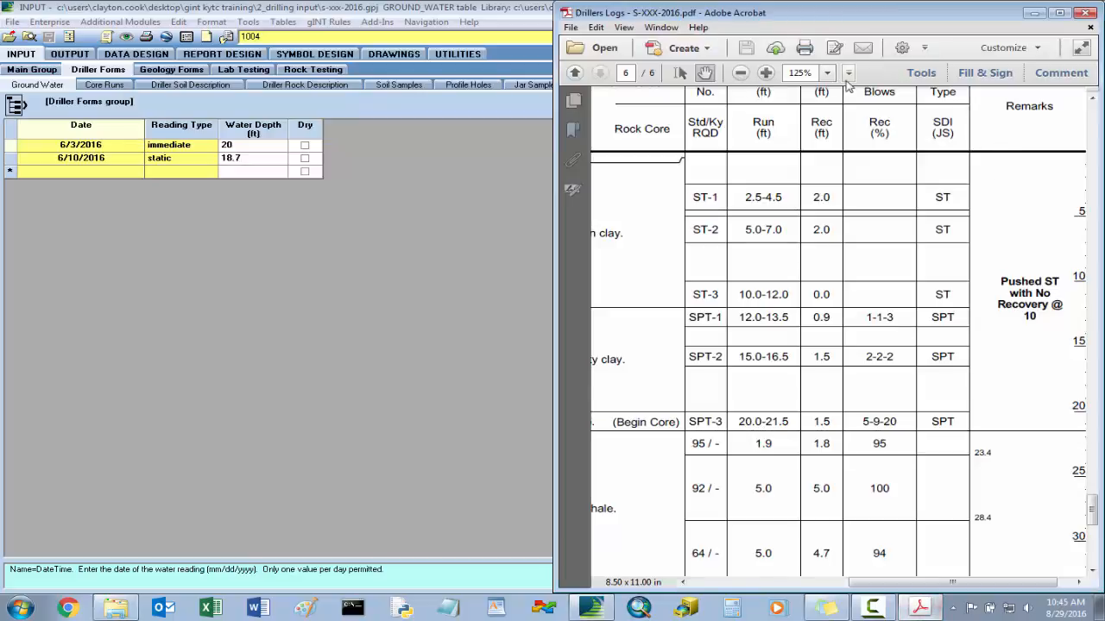
left_click(1058, 13)
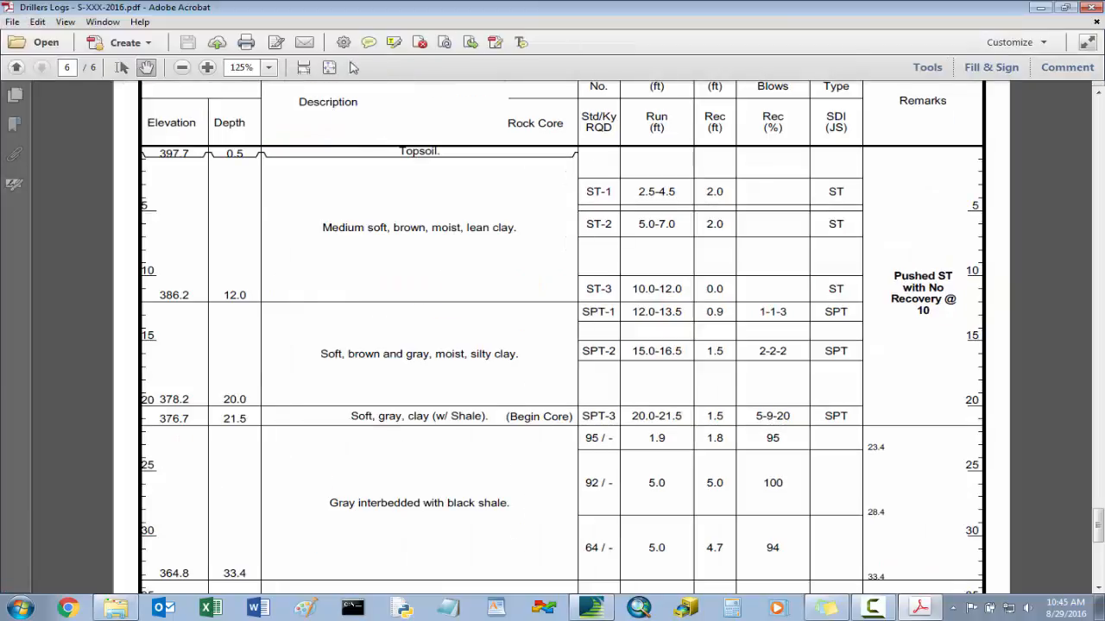
left_click(329, 67)
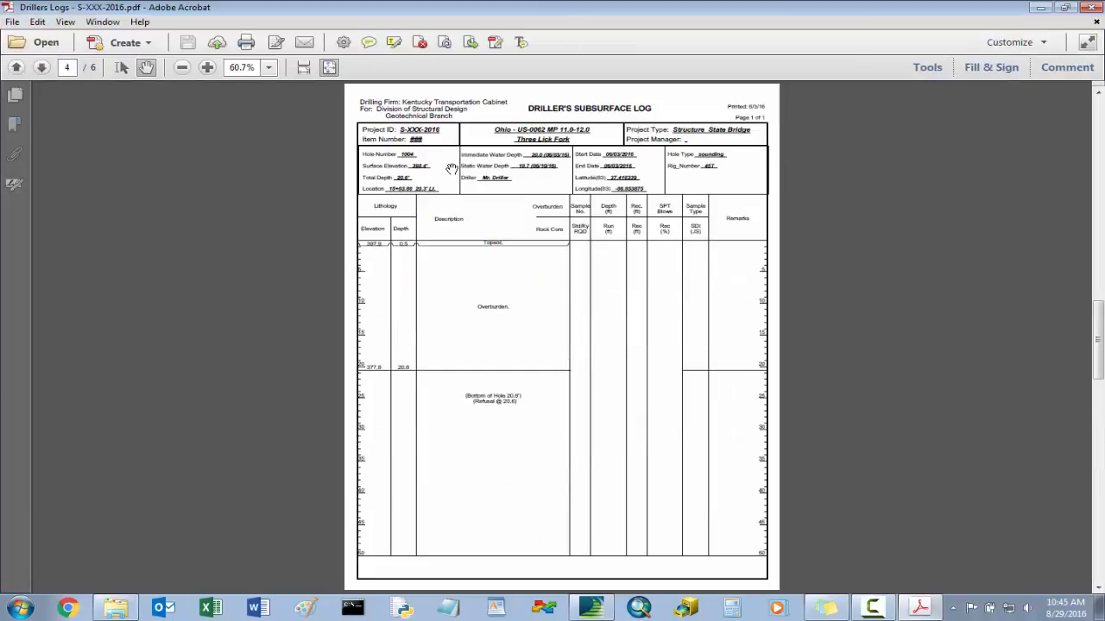
left_click(208, 71)
left_click(211, 72)
left_click(212, 71)
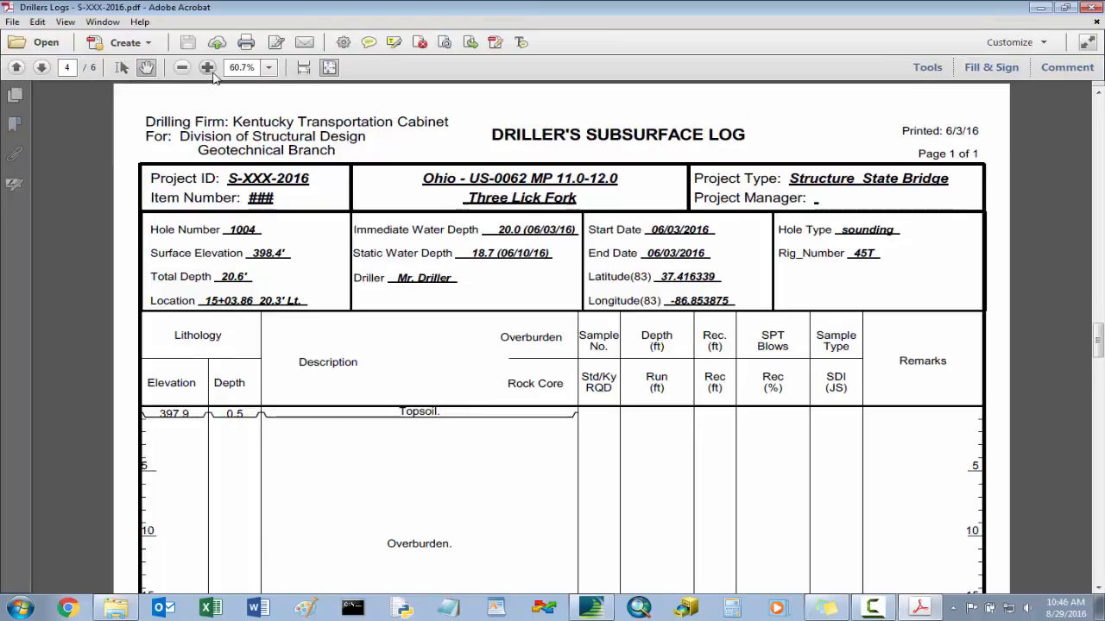
left_click(211, 72)
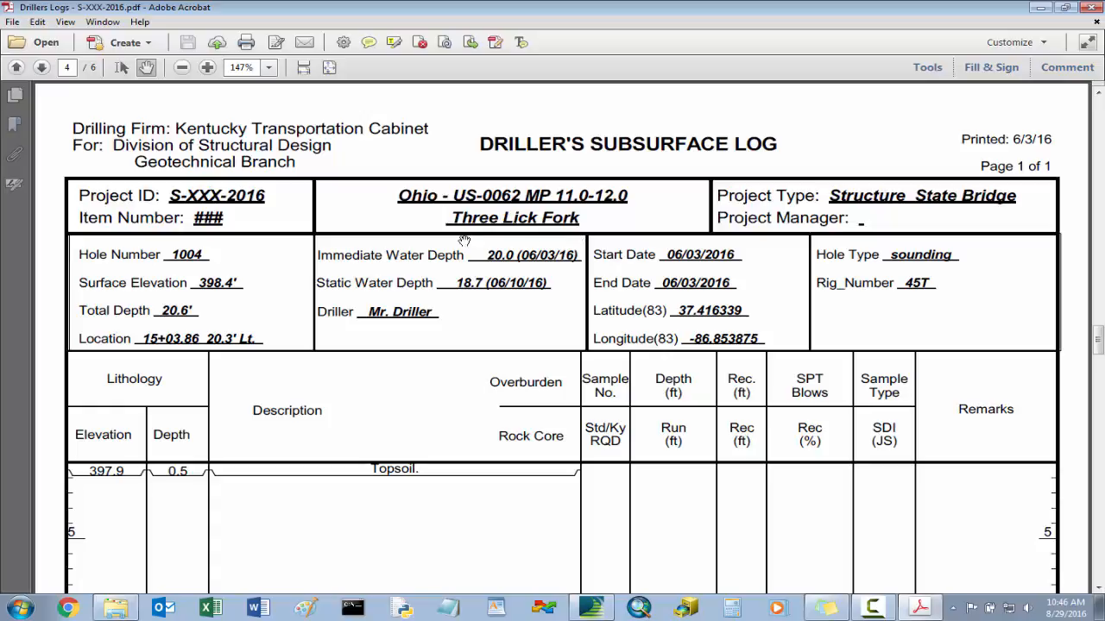
left_click(1041, 8)
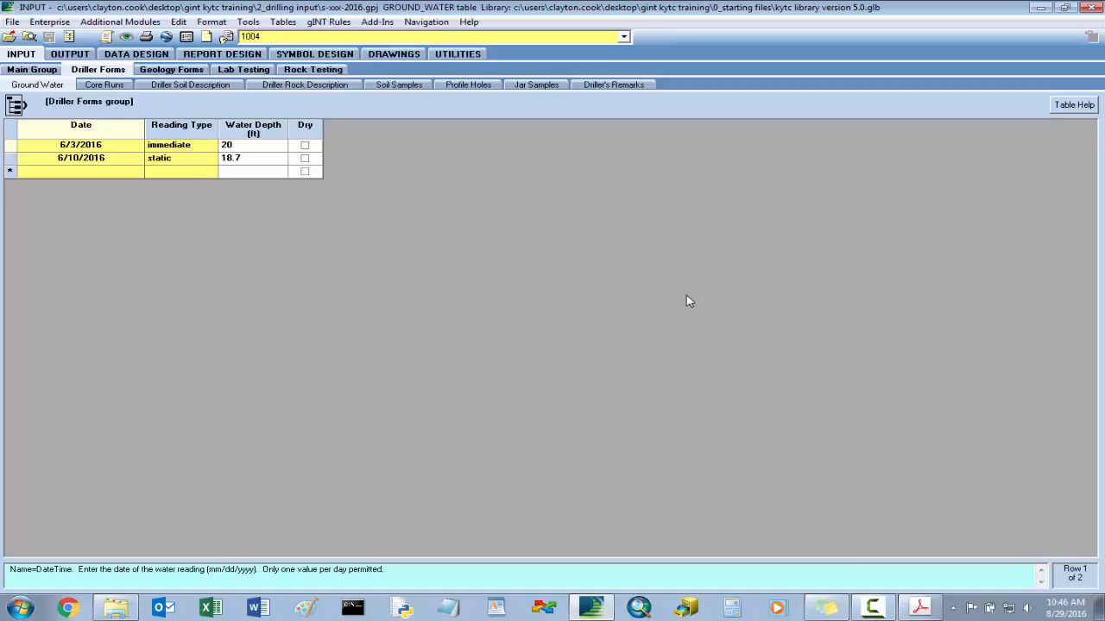
- Select hole 1006 in the Drill Hole table and review its Driller's Remarks table
left_click(50, 72)
left_click(50, 221)
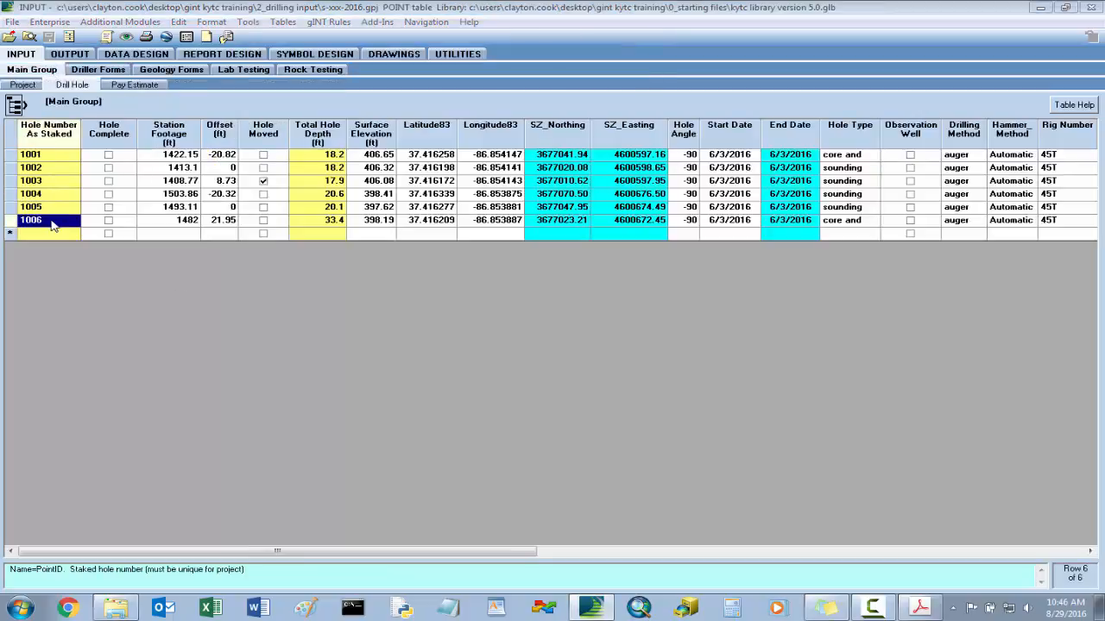
left_click(100, 71)
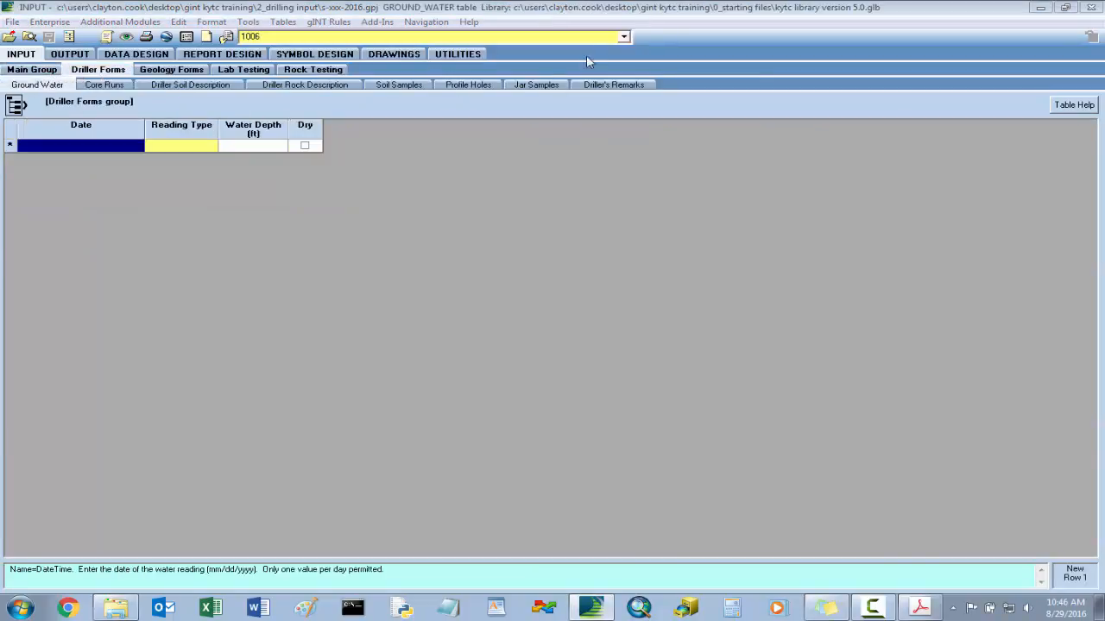
left_click(600, 86)
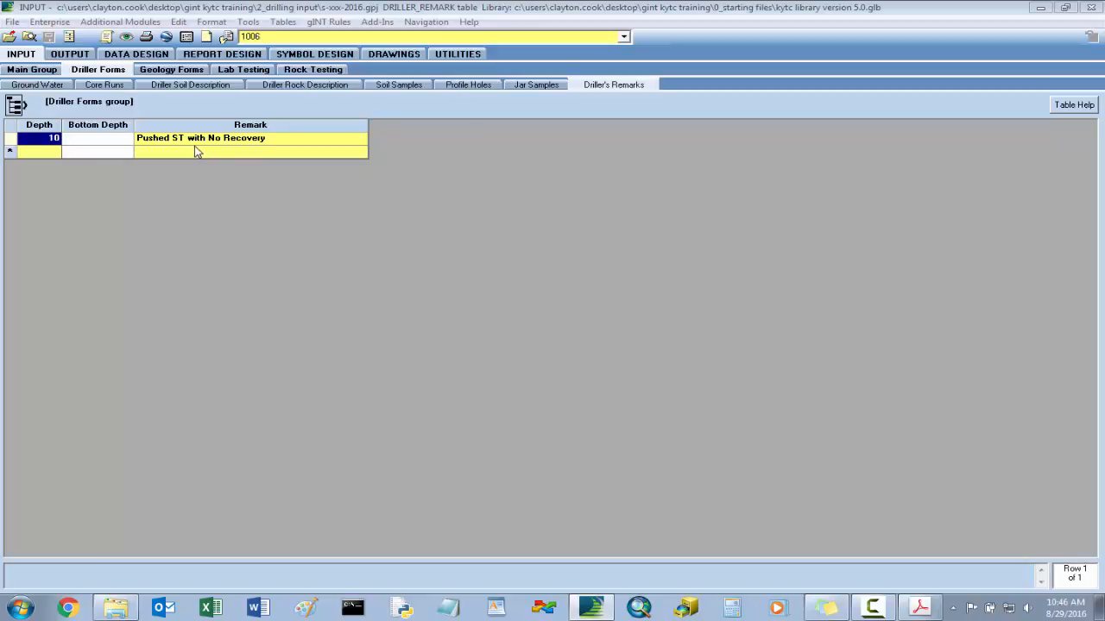
- Find hole 1006's driller remark on its page of the drillers logs PDF in Acrobat, and return to the Drill Hole table in gINT
left_click(919, 609)
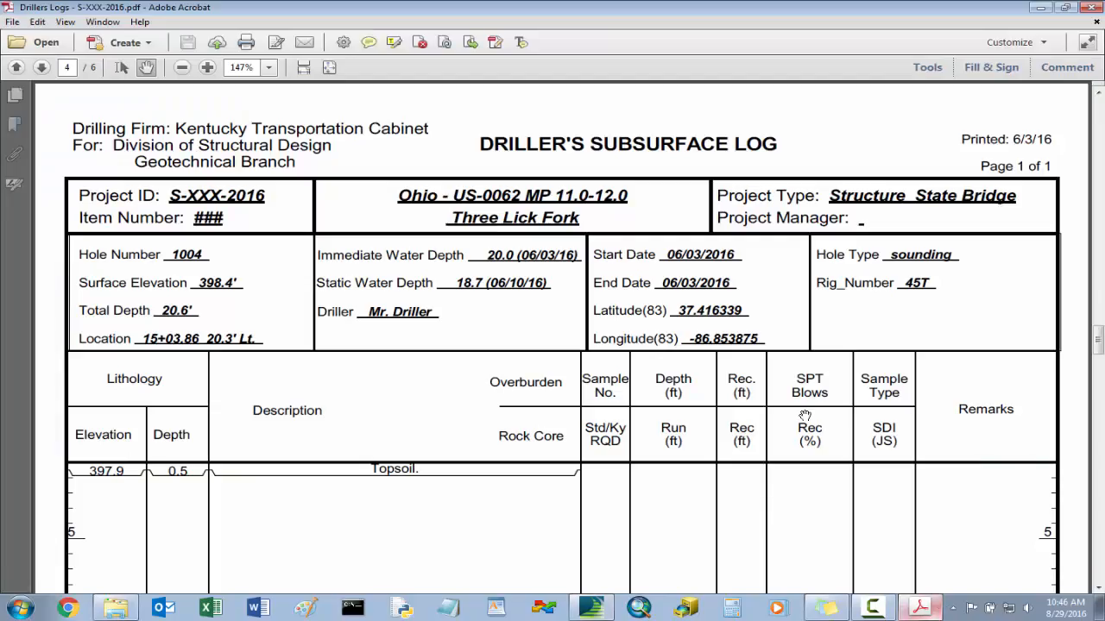
left_click(328, 68)
scroll(316, 168, "down", 2)
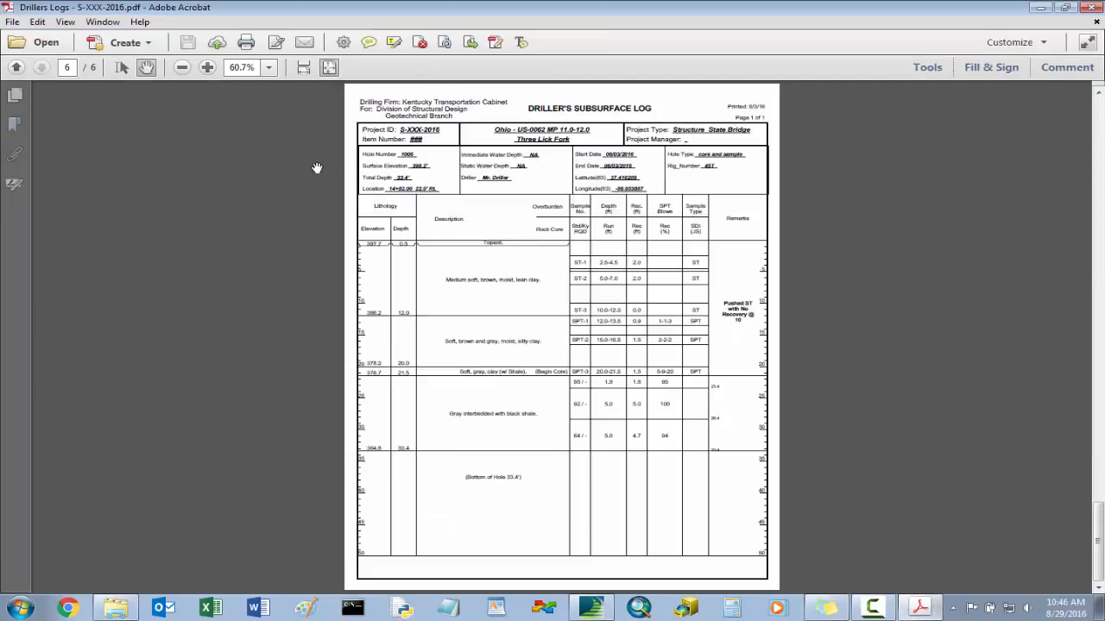
left_click(207, 67)
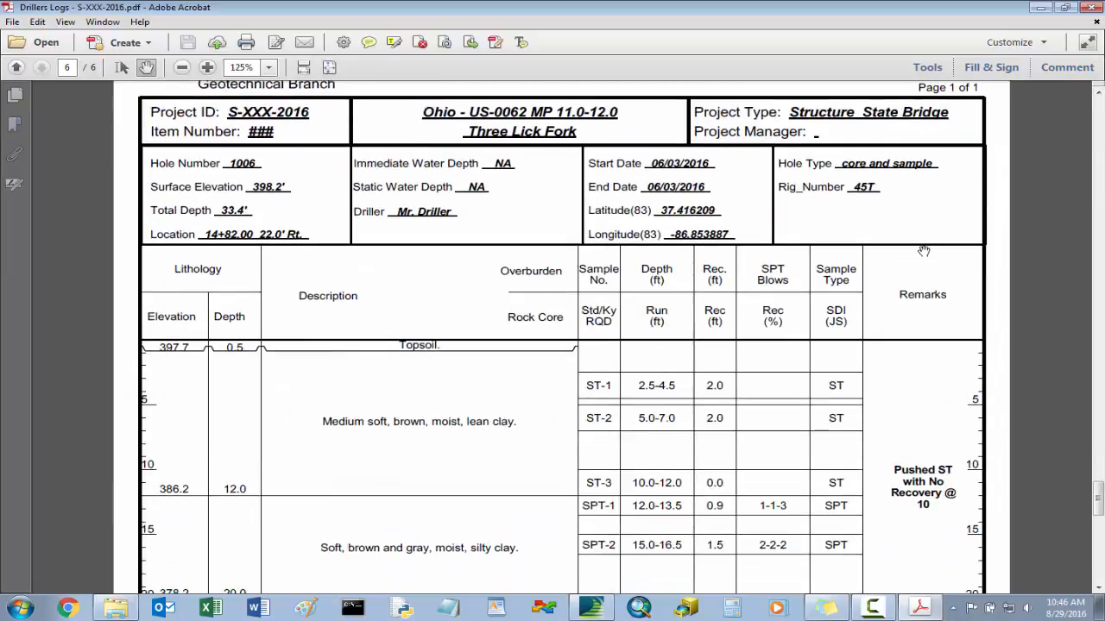
scroll(923, 251, "down", 4)
scroll(924, 251, "down", 2)
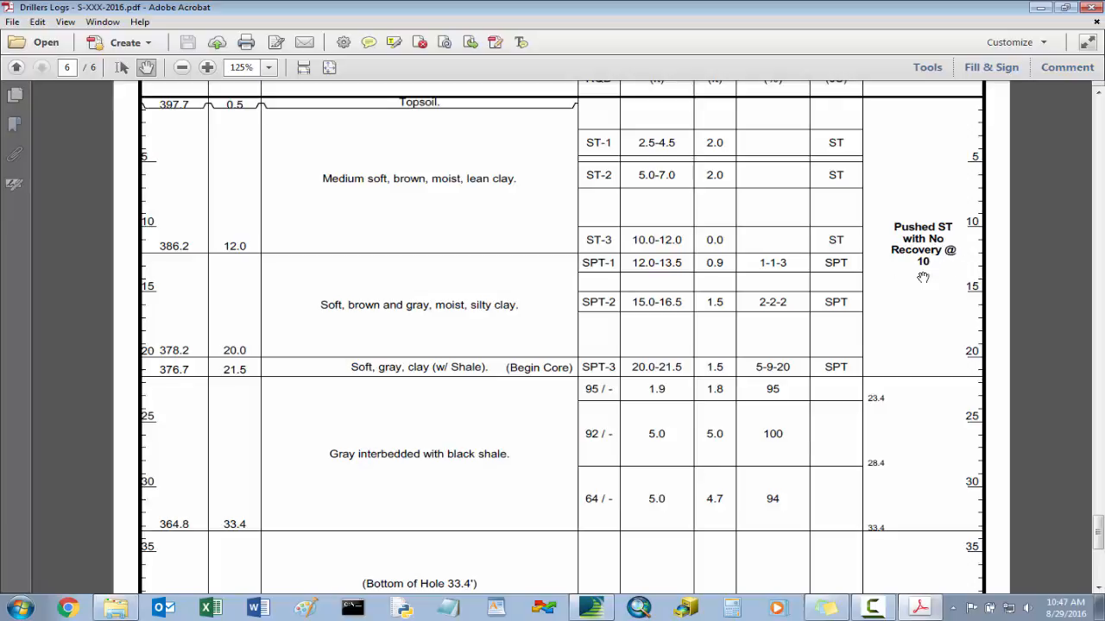
left_click(1040, 7)
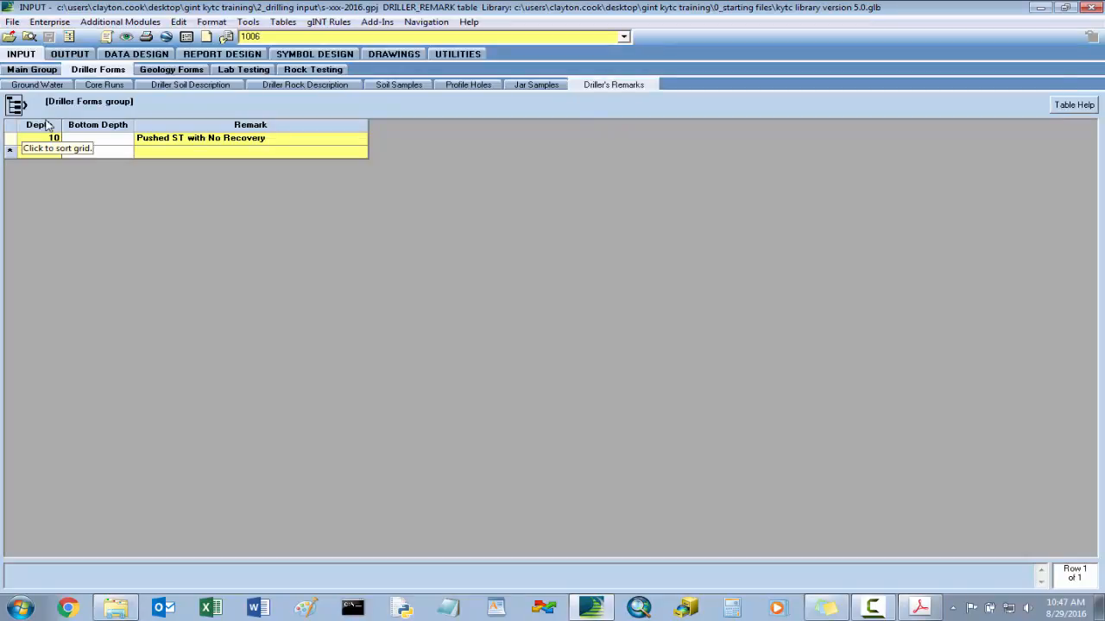
left_click(48, 70)
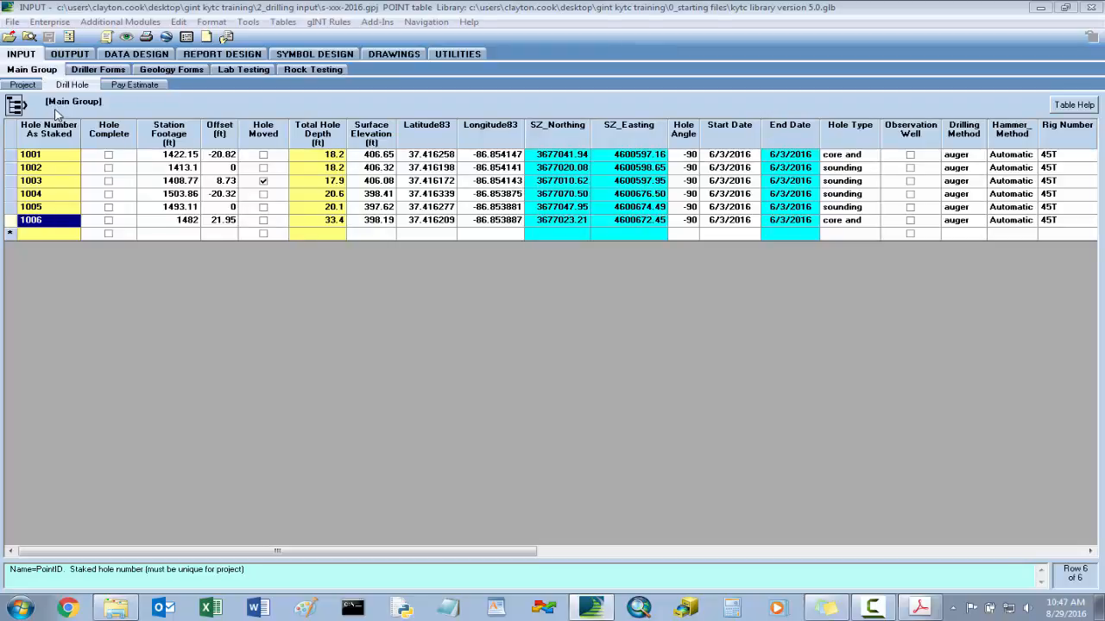
- Preview the SUBSURFACE DRILLERS LOG report for all holes in the s-xxx-2016 project
left_click(75, 57)
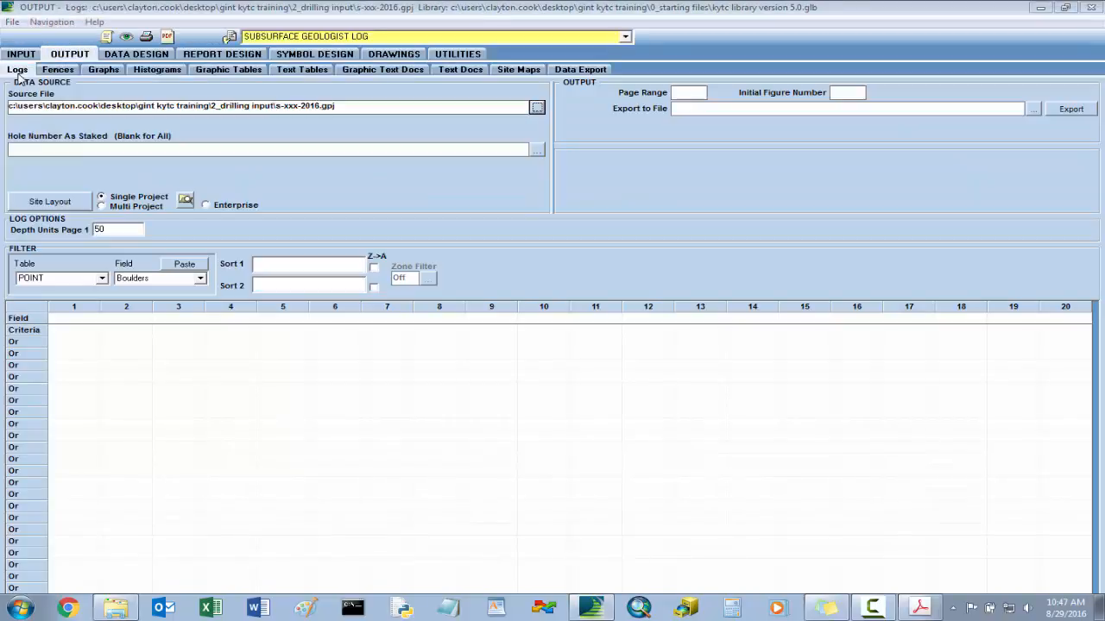
left_click(625, 37)
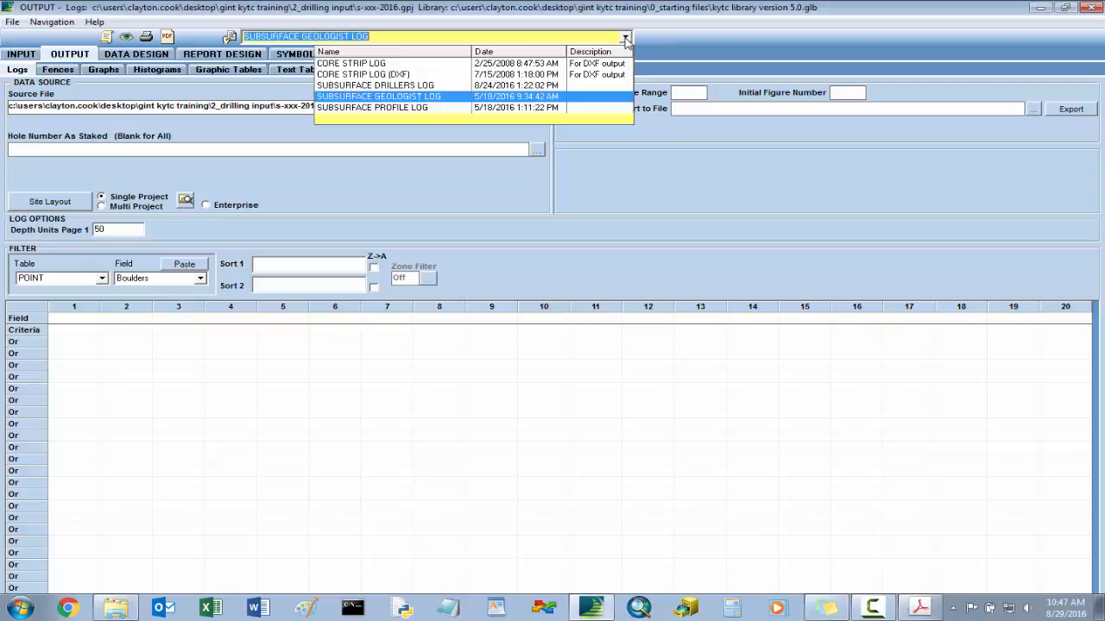
left_click(384, 85)
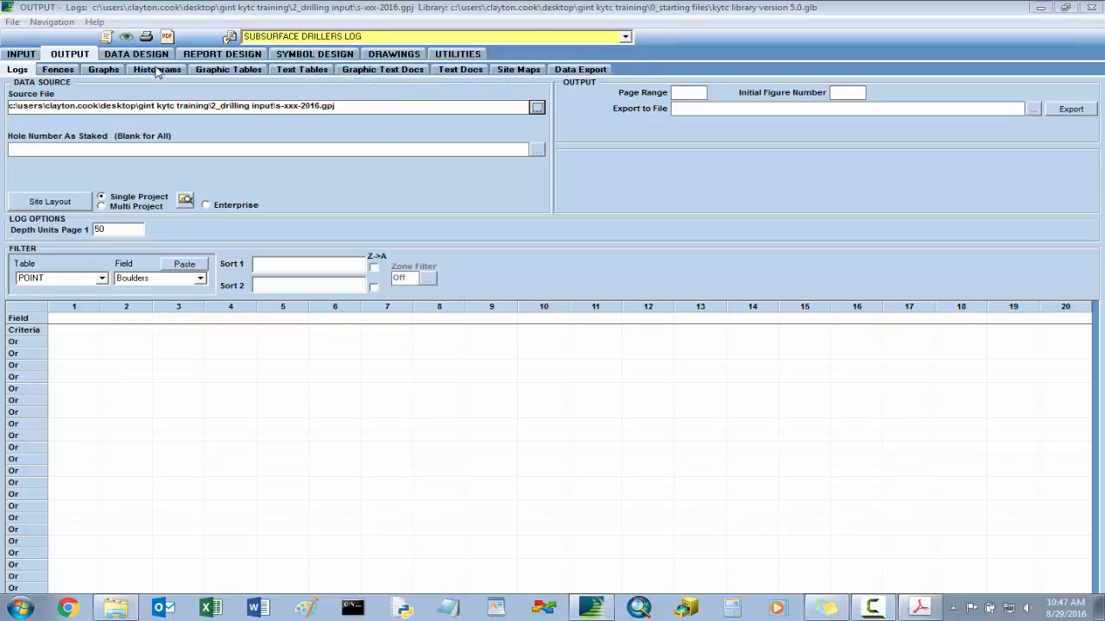
left_click(126, 40)
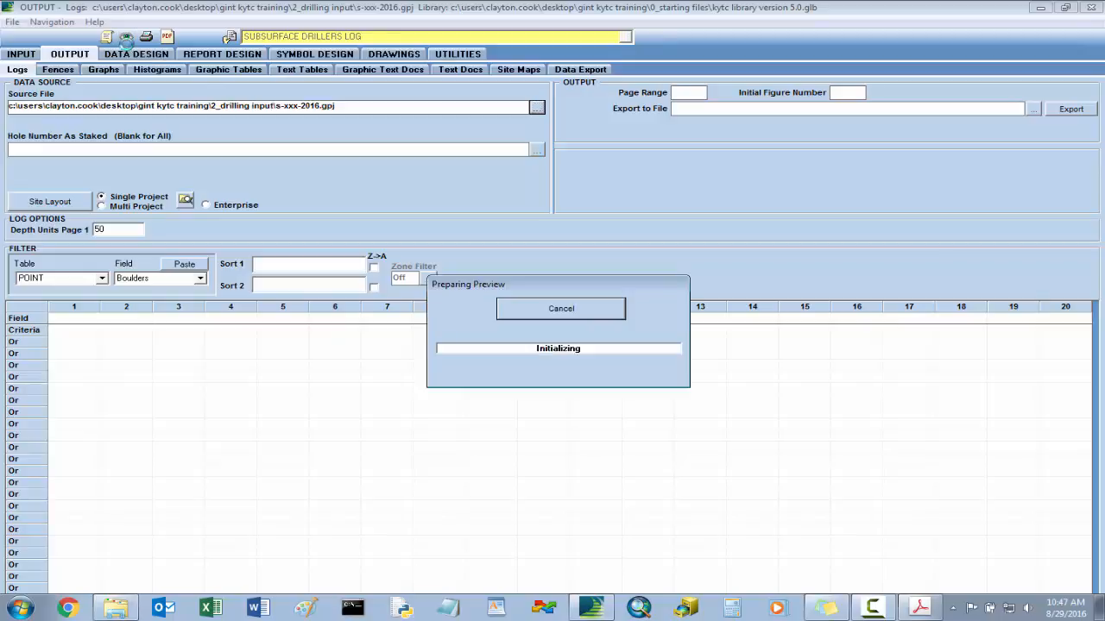